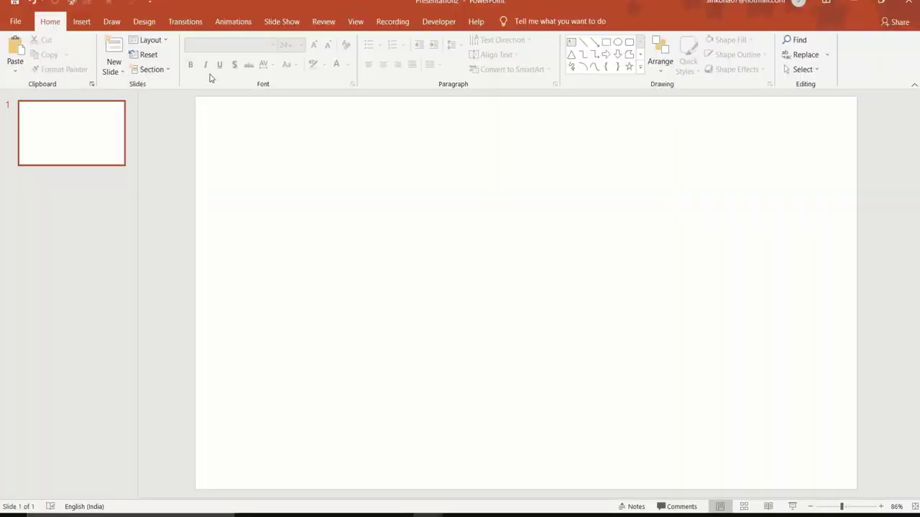
Make the slide a custom 21 × 29.7 cm portrait page, maximizing content to fit
click(144, 22)
click(842, 68)
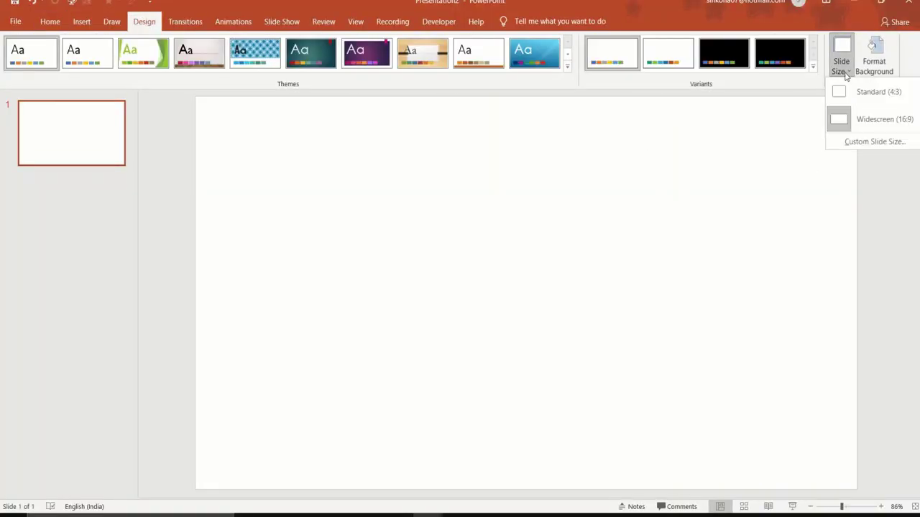
click(872, 141)
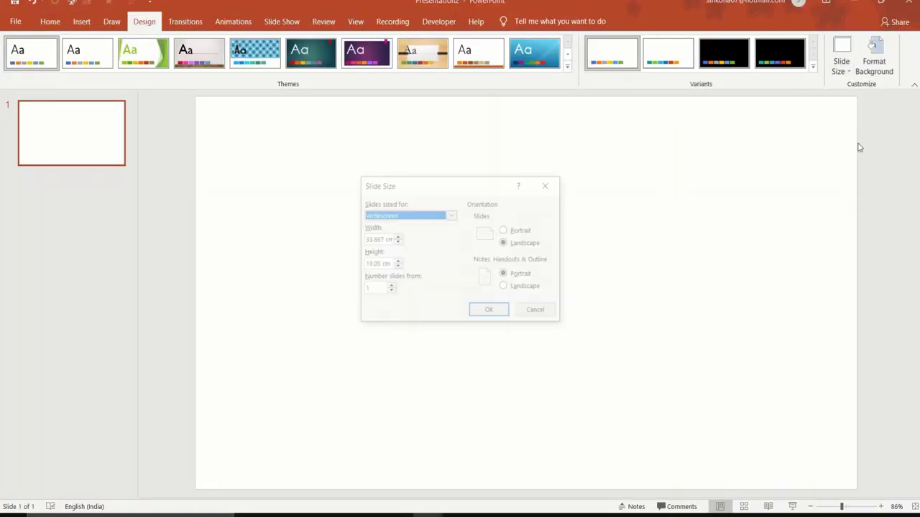
click(383, 240)
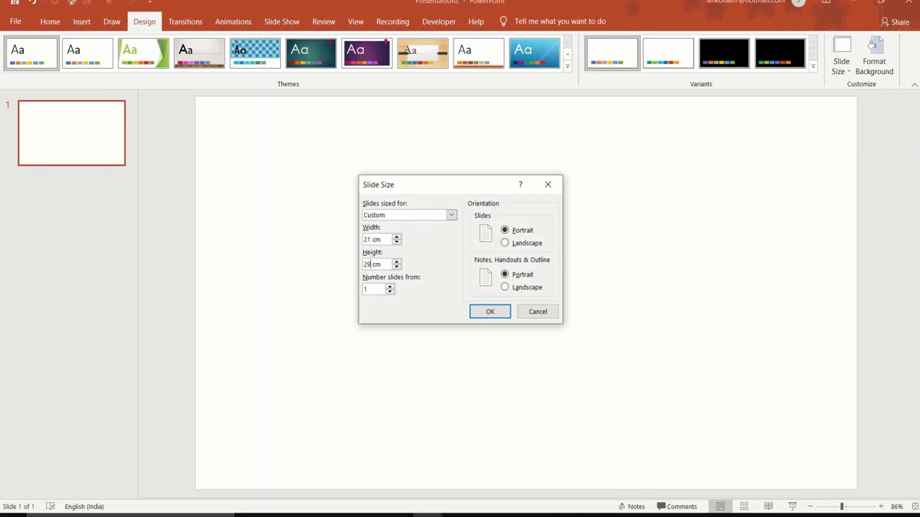
key(Return)
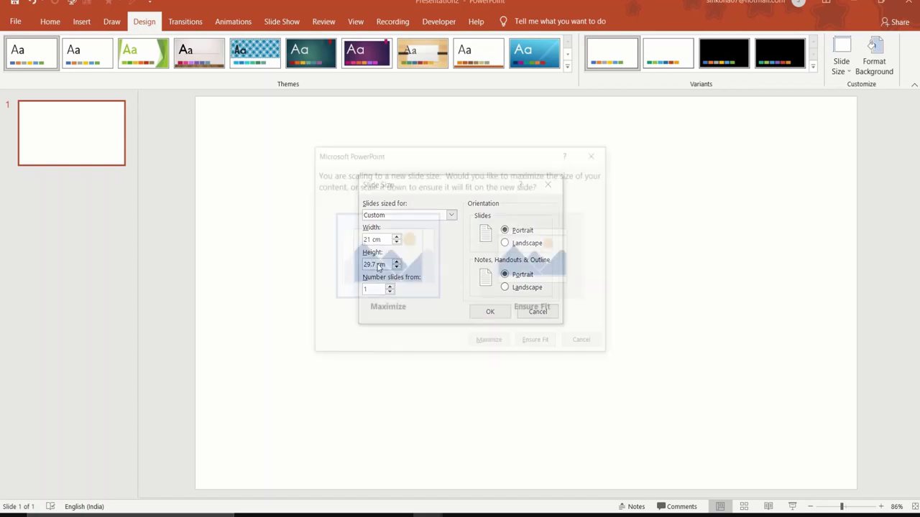
click(377, 265)
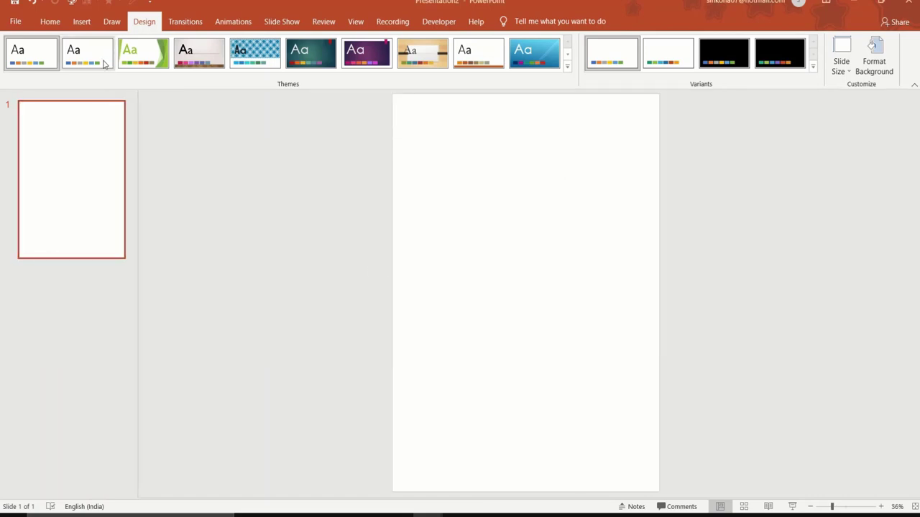
click(81, 21)
Insert the 'table top freepik' picture from this computer and centre it on the slide
click(84, 63)
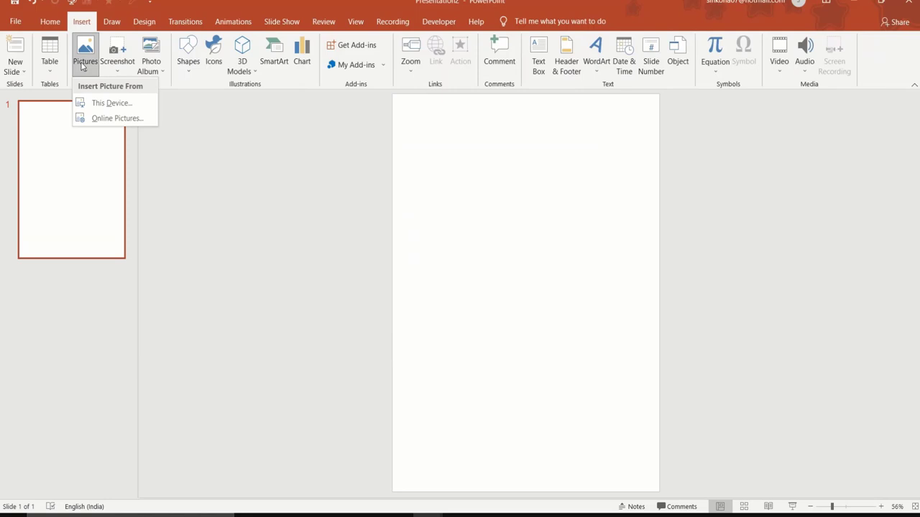
click(106, 101)
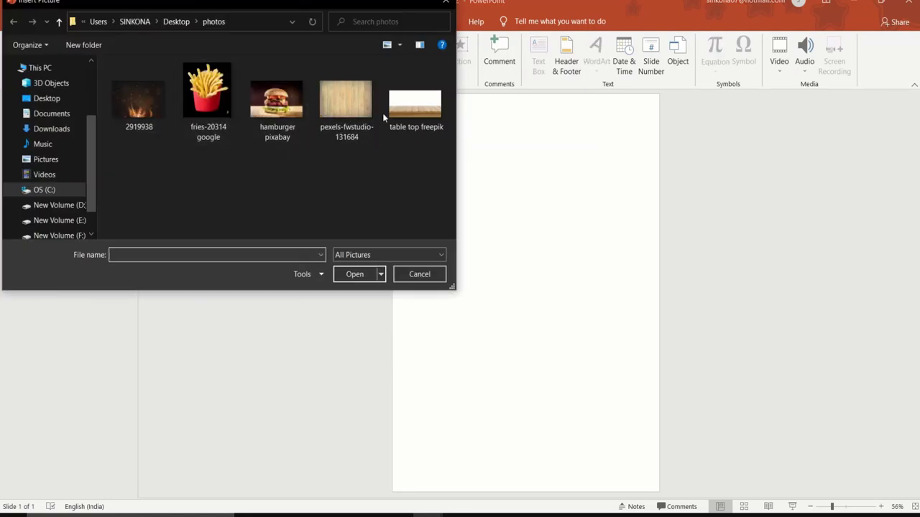
click(392, 108)
click(354, 276)
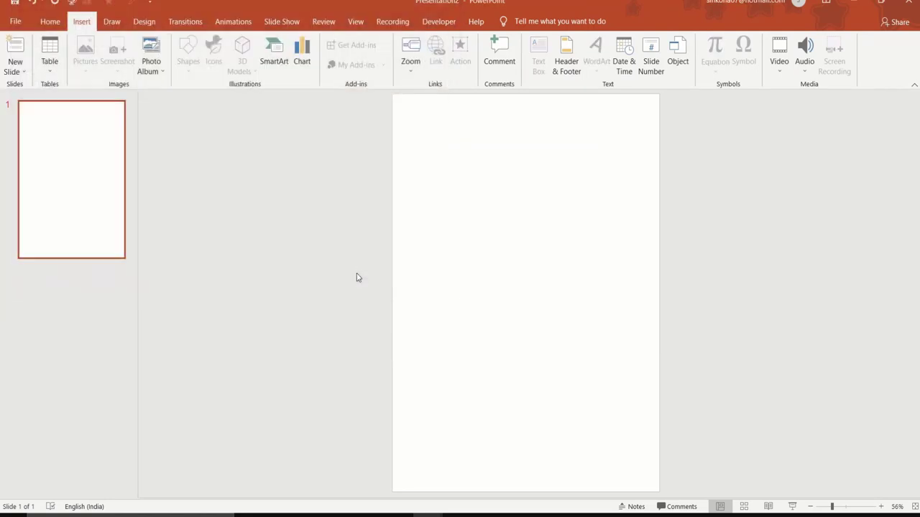
drag(517, 314, 256, 258)
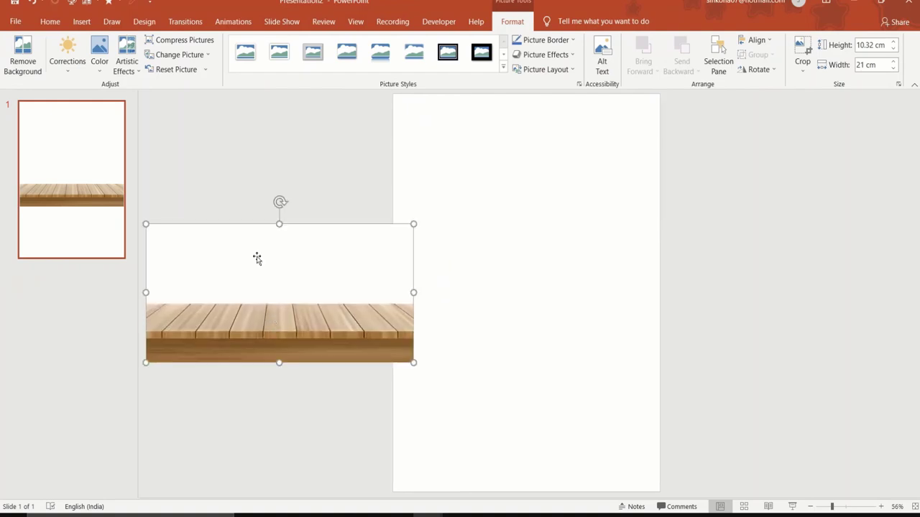
drag(293, 321, 414, 287)
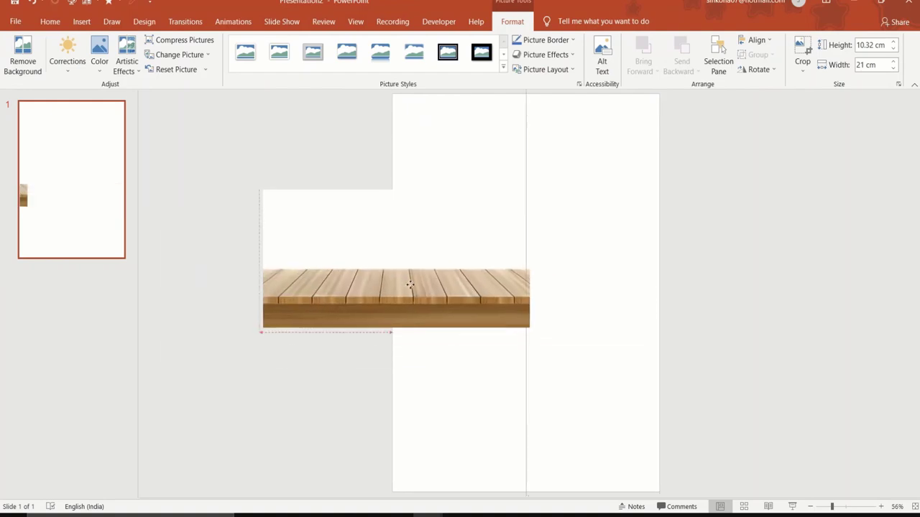
Crop the picture to just the plank surface and move the strip lower on the slide
click(802, 54)
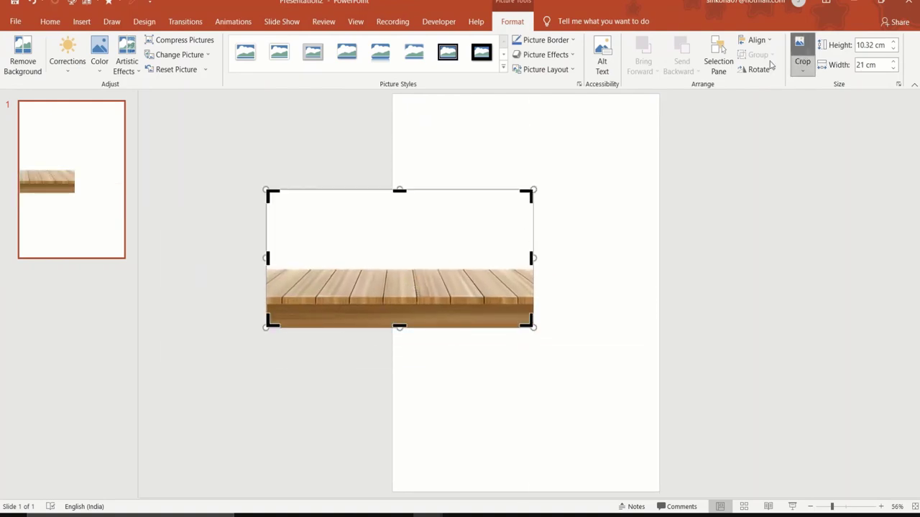
mouse_move(402, 189)
mouse_down()
mouse_move(411, 271)
mouse_move(400, 273)
mouse_up()
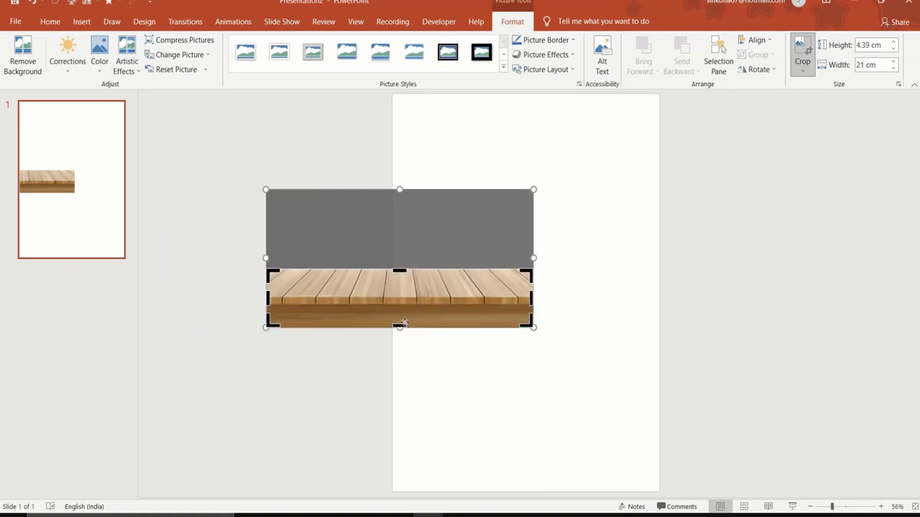
drag(400, 328, 407, 303)
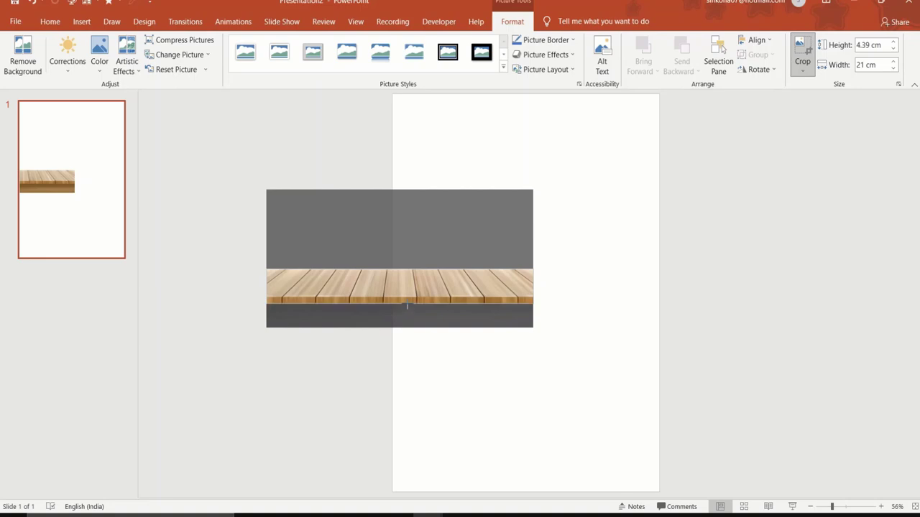
click(808, 234)
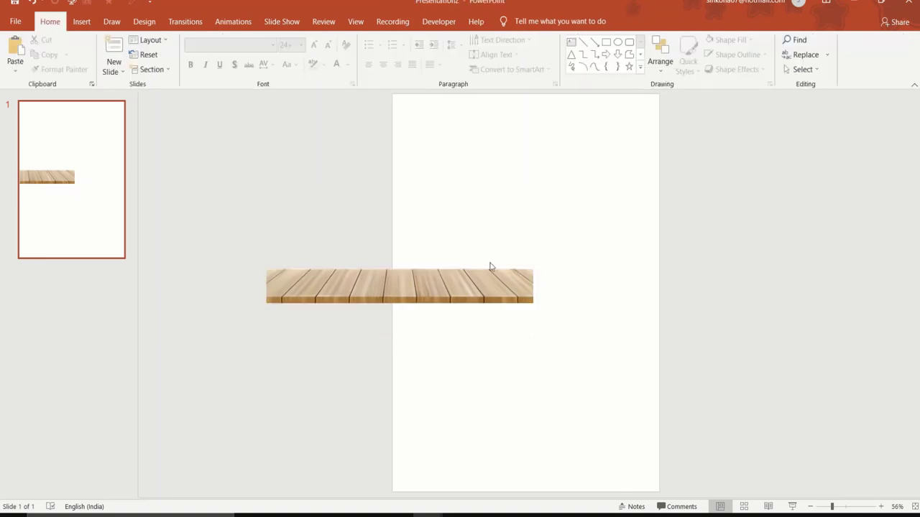
mouse_move(456, 289)
mouse_down()
mouse_move(583, 361)
mouse_move(579, 389)
mouse_up()
Insert the 'pexels-fwstudio-131684' wood picture from this computer
click(293, 191)
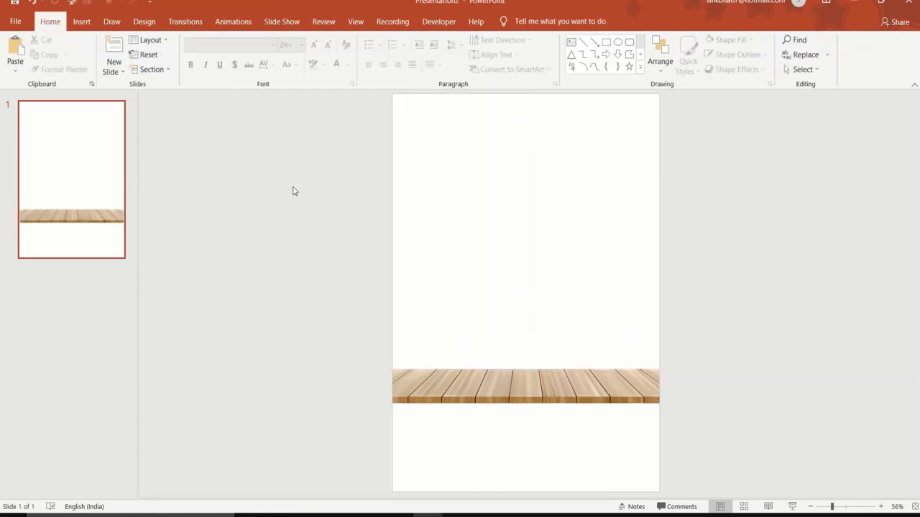
click(81, 21)
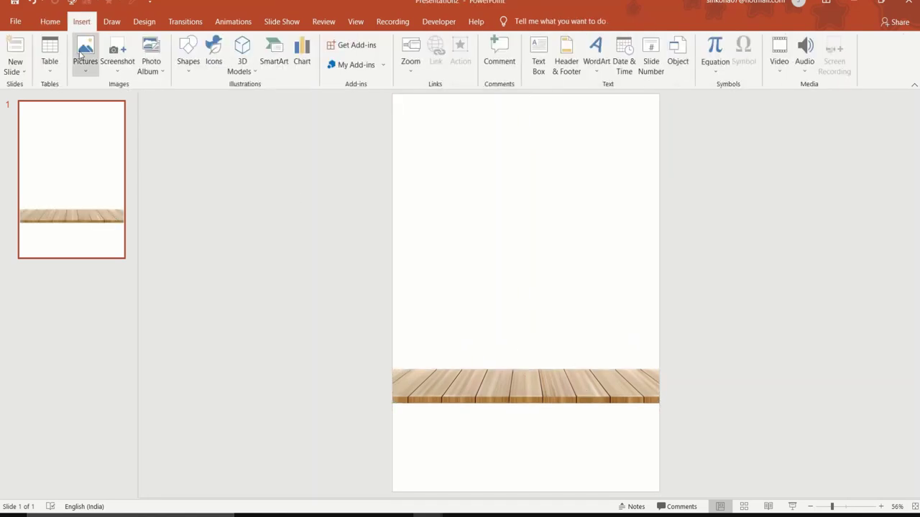
click(85, 56)
click(109, 106)
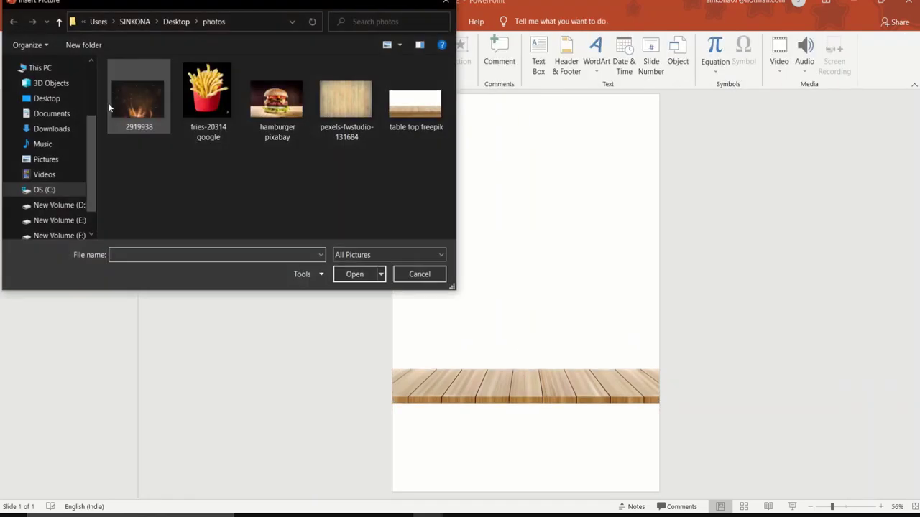
click(355, 115)
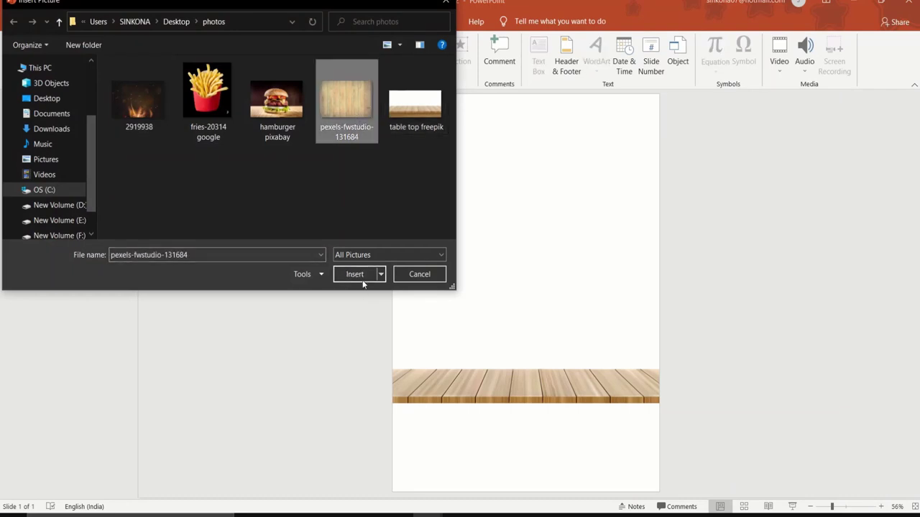
click(363, 281)
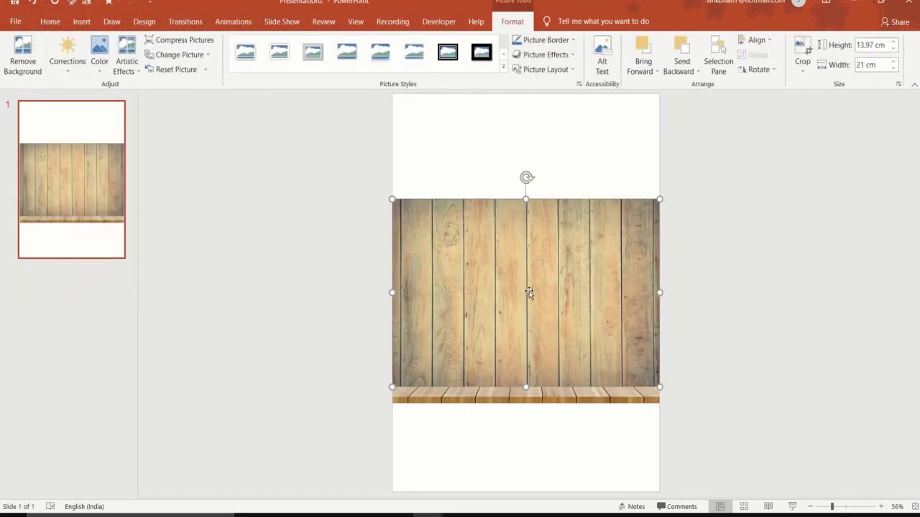
Move the wood picture below the tabletop strip and adjust its left and right edges to align
drag(529, 293, 544, 437)
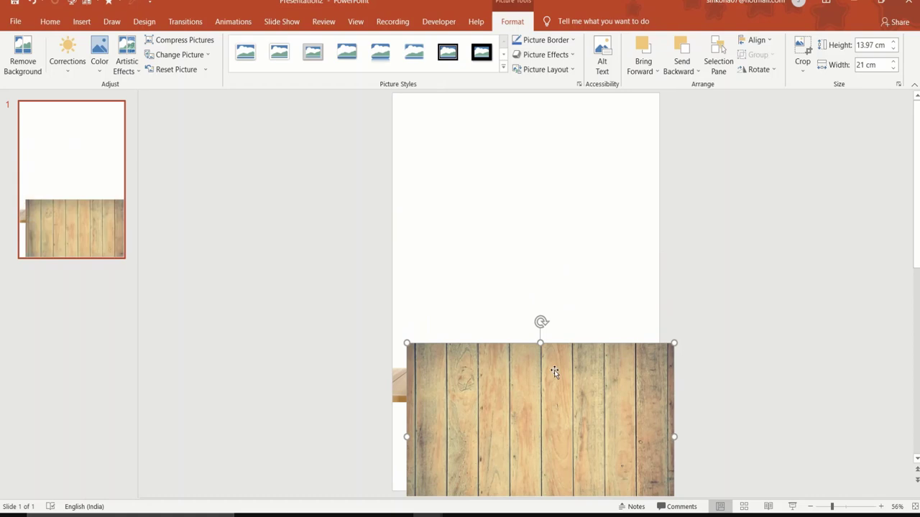
scroll(554, 372, down, 1)
mouse_move(554, 372)
mouse_down()
mouse_move(546, 421)
mouse_move(541, 412)
mouse_up()
drag(407, 448, 415, 448)
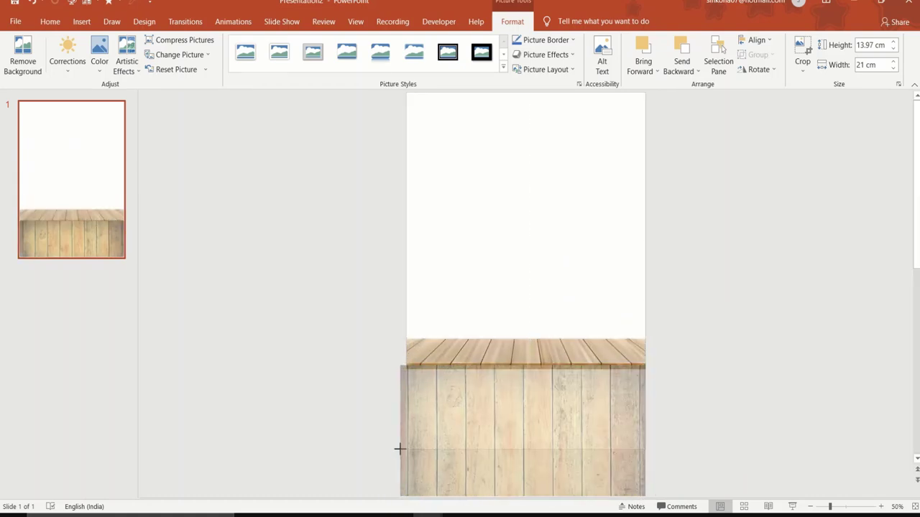
drag(584, 424, 592, 426)
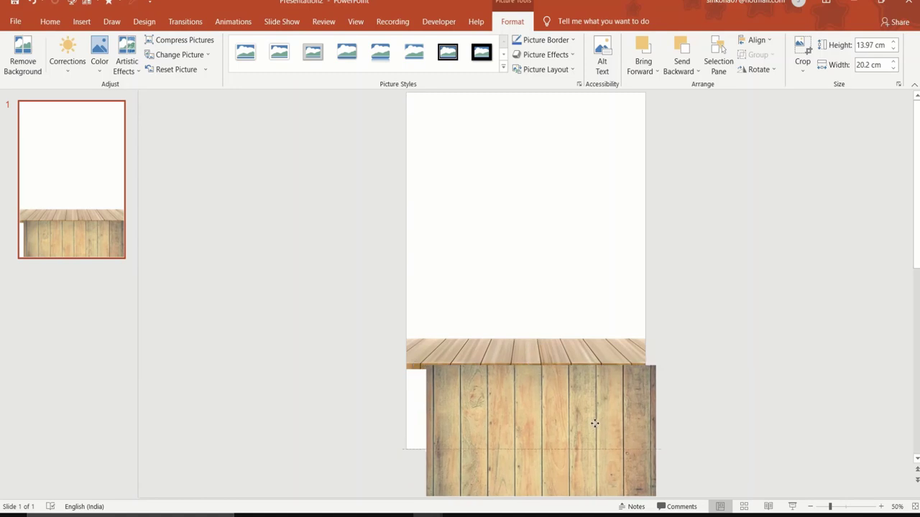
drag(652, 448, 657, 448)
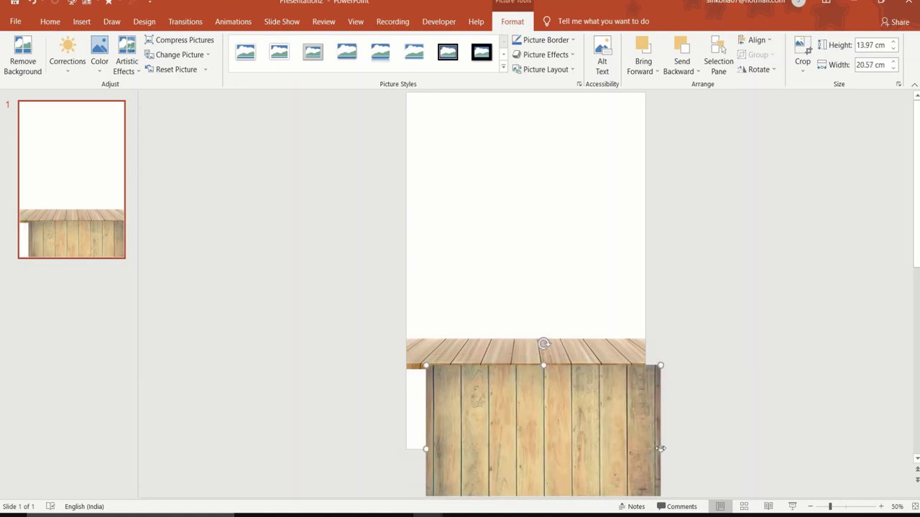
drag(579, 450, 581, 448)
click(669, 277)
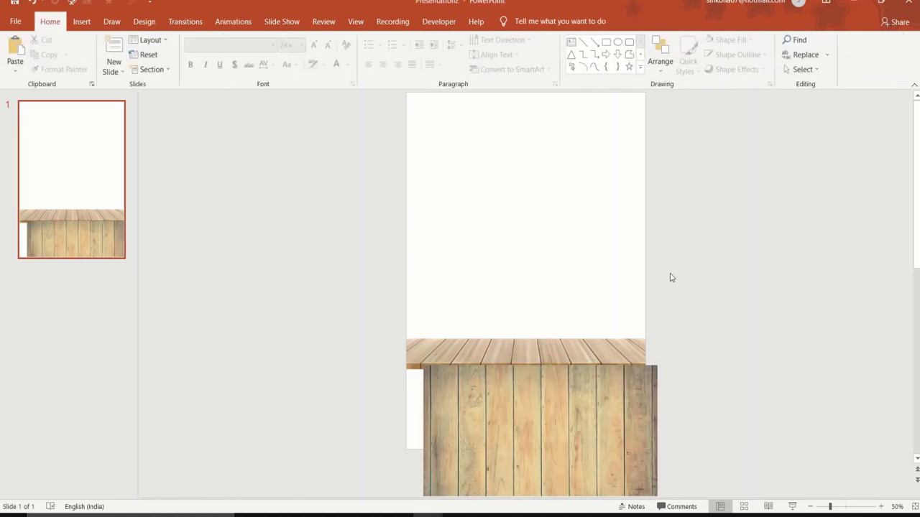
click(503, 413)
Duplicate the wood panel, crop the copy to a narrow strip, and place it at the panel's left
key(ctrl+d)
drag(505, 411, 329, 331)
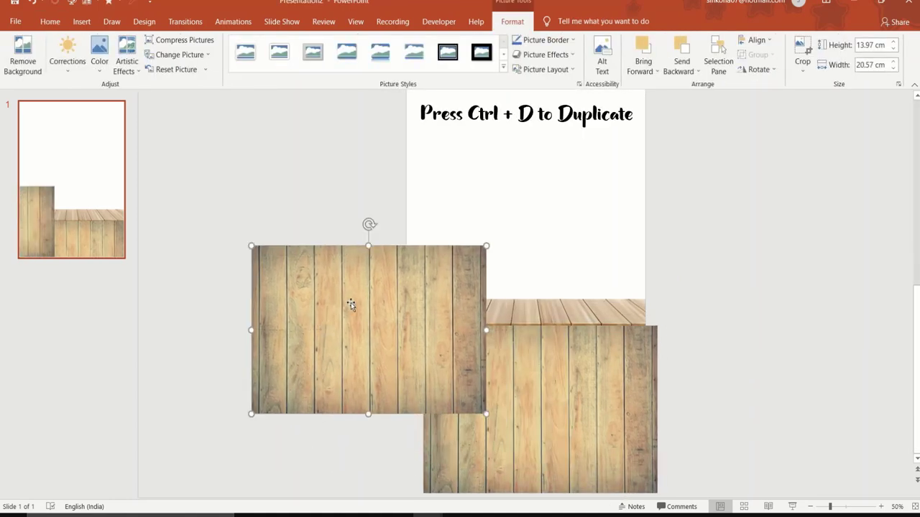
click(798, 49)
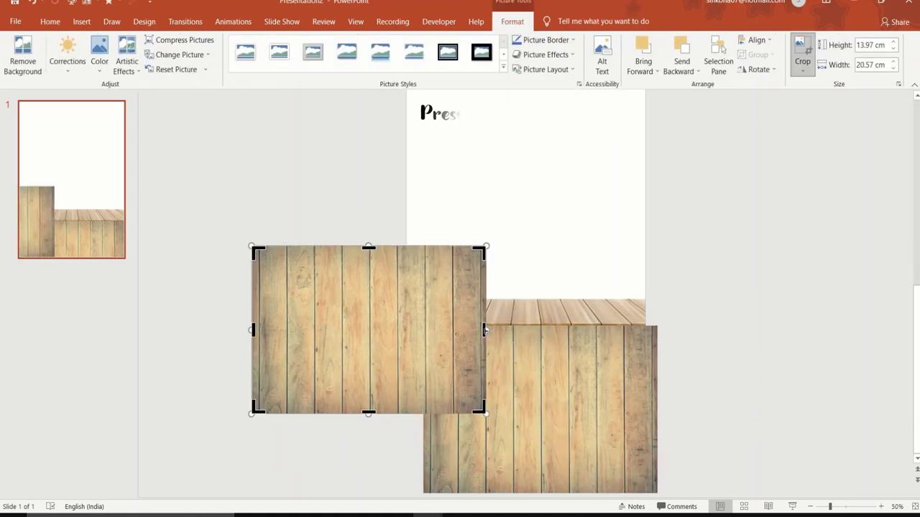
drag(485, 330, 285, 331)
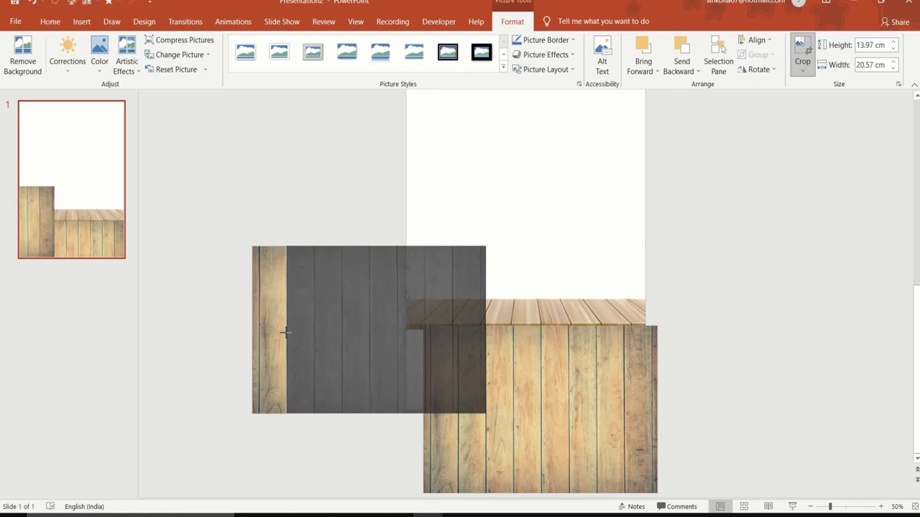
click(338, 462)
drag(270, 330, 399, 415)
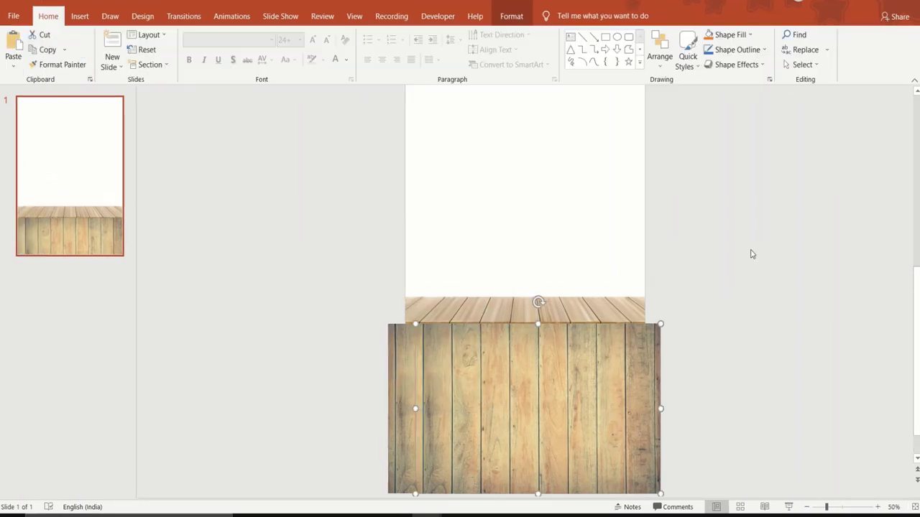
Crop the bottom wood panel to half its height and trim its right edge to the slide edge
click(518, 16)
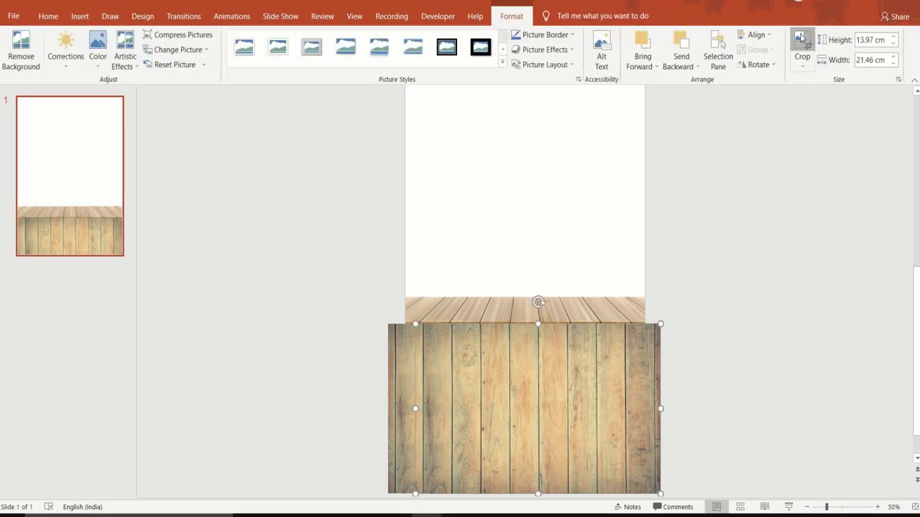
click(800, 39)
drag(537, 493, 538, 407)
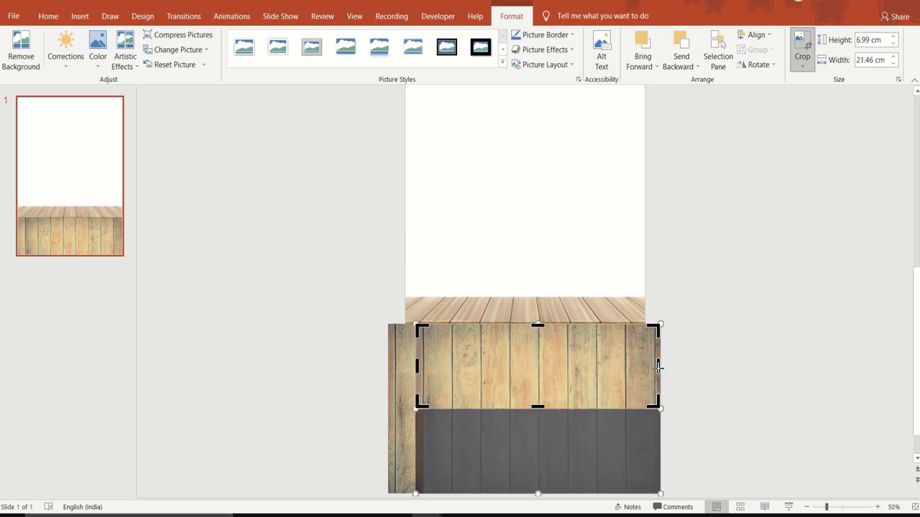
drag(658, 367, 645, 367)
click(707, 364)
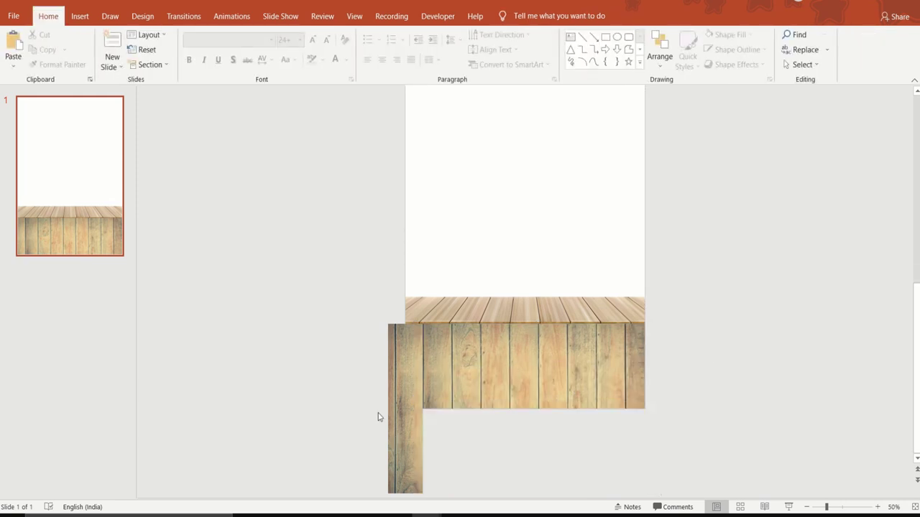
Crop the narrow vertical strip's bottom and left side to the slide edges
click(401, 413)
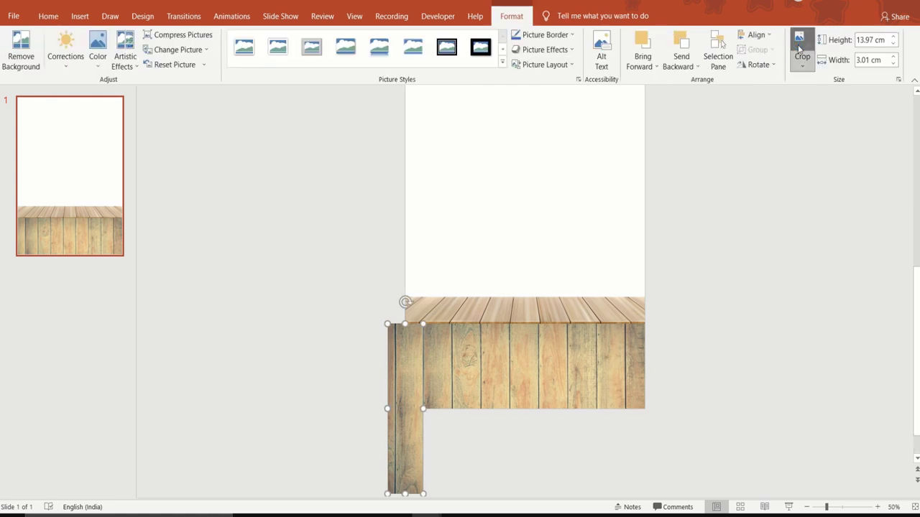
click(801, 49)
drag(407, 493, 413, 409)
drag(389, 367, 405, 367)
Recolour all the wooden floor pieces with an orange tint
click(662, 365)
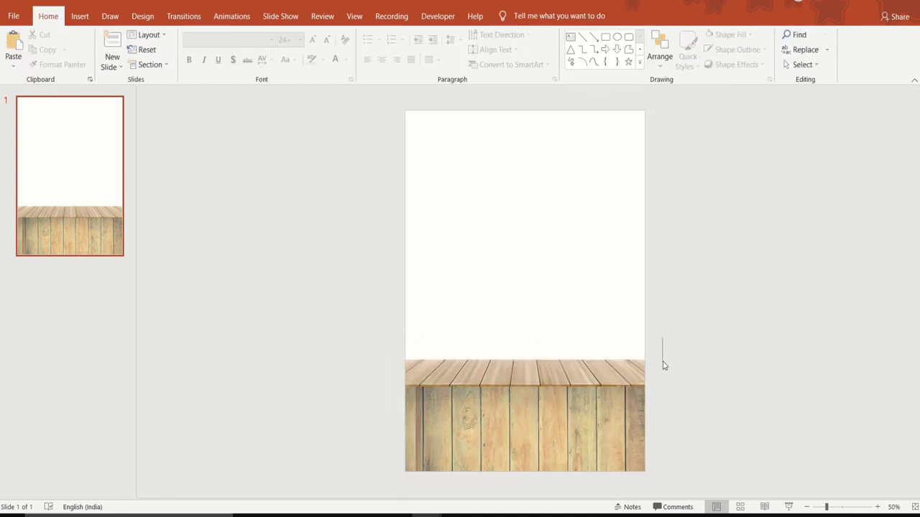
click(558, 378)
drag(335, 302, 711, 496)
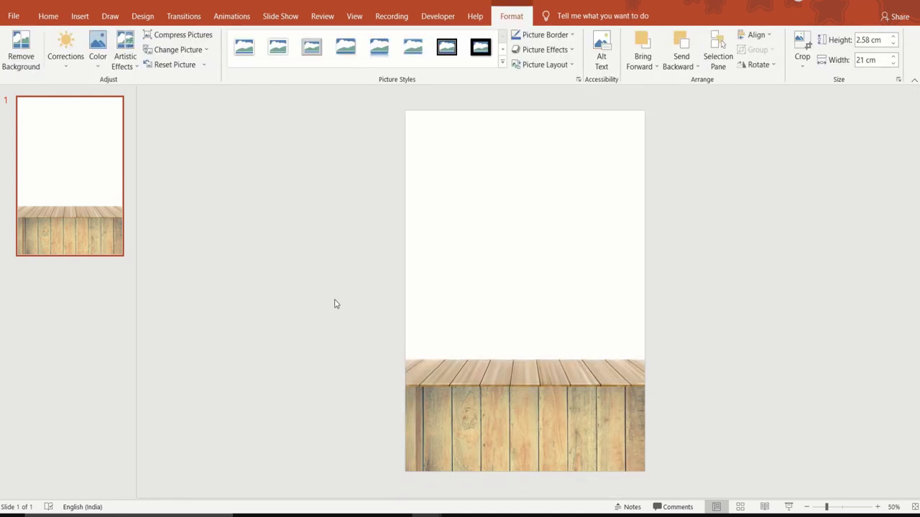
click(98, 61)
mouse_move(291, 188)
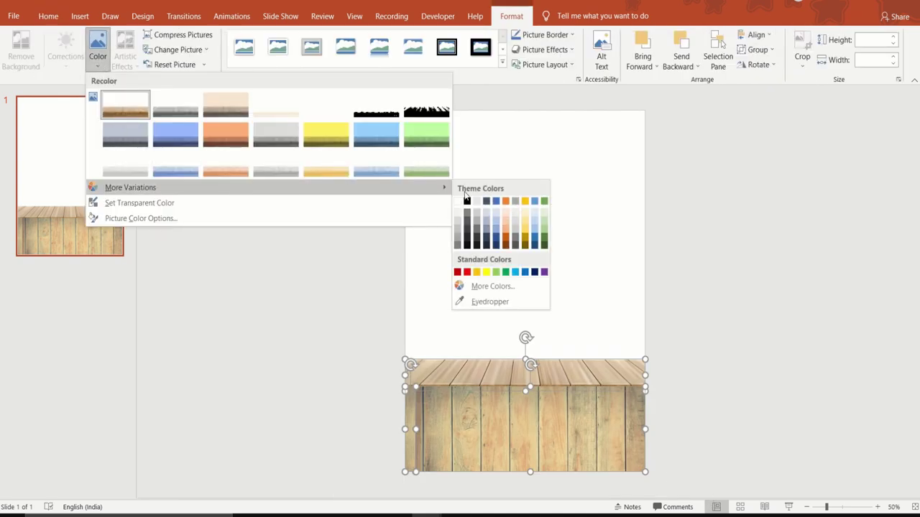
click(506, 203)
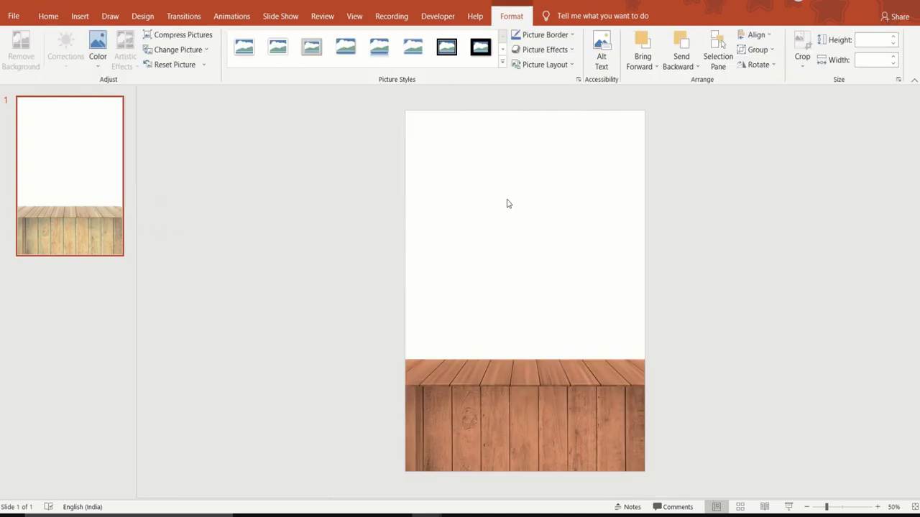
click(245, 194)
Darken the top strip, lower panel and narrow strip with Brightness -40% Contrast +40%
click(513, 373)
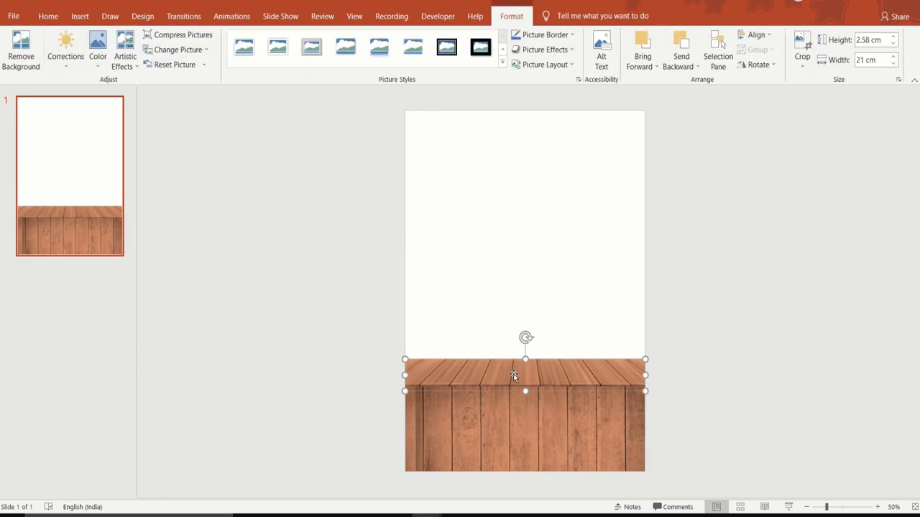
click(64, 68)
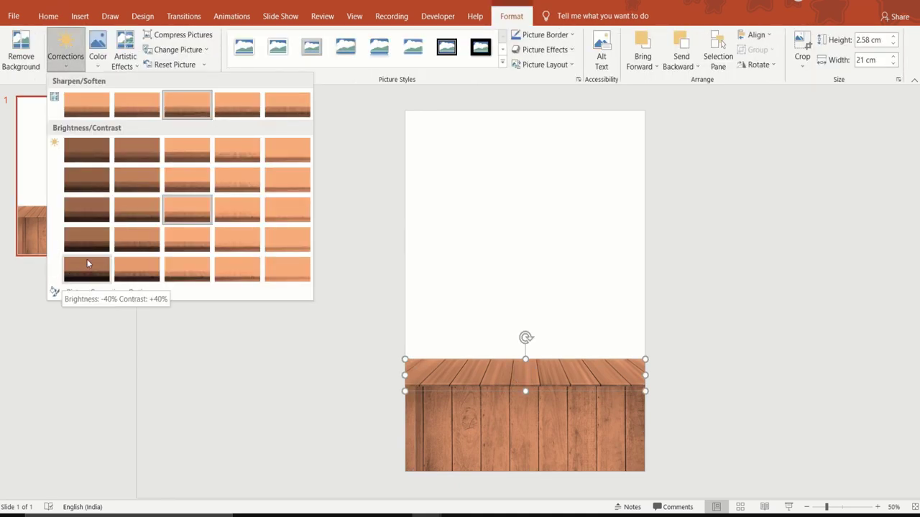
click(84, 262)
click(444, 431)
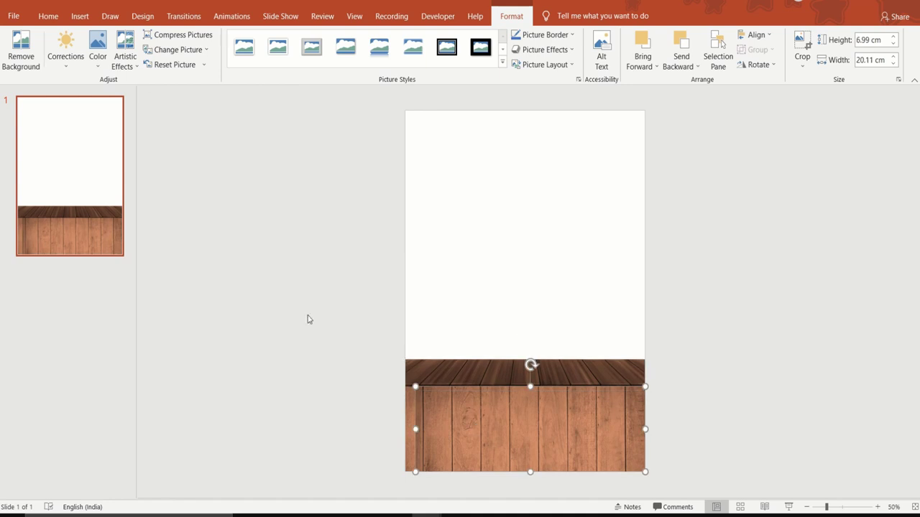
click(66, 66)
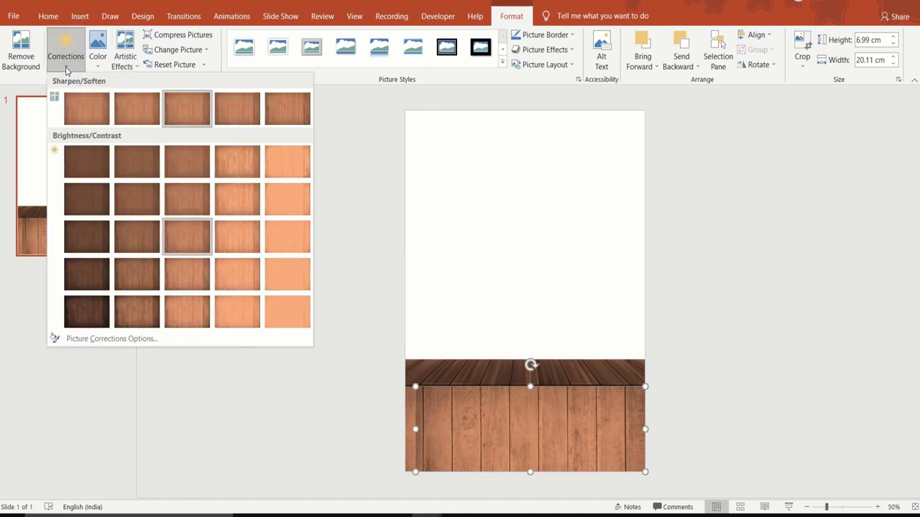
click(94, 311)
click(410, 418)
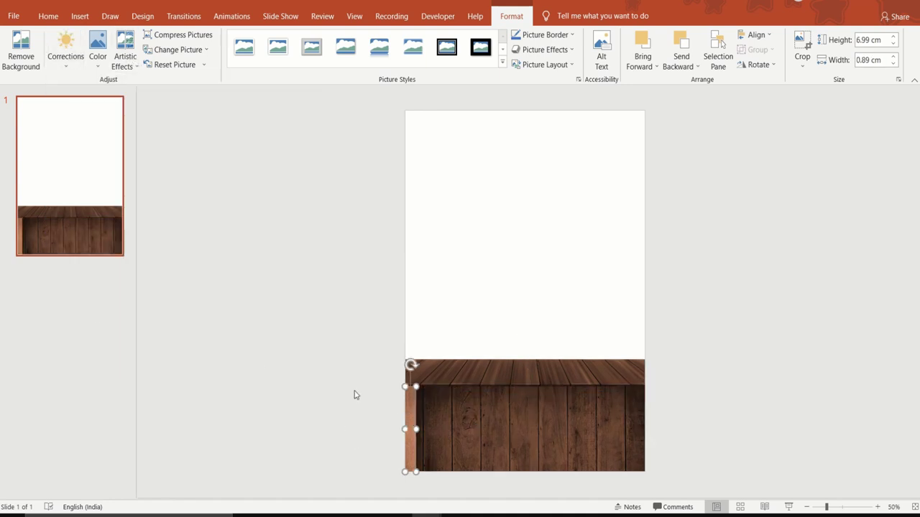
click(66, 61)
click(87, 313)
click(280, 404)
Group the wooden floor pieces into one object settled at the slide bottom
drag(325, 299, 763, 497)
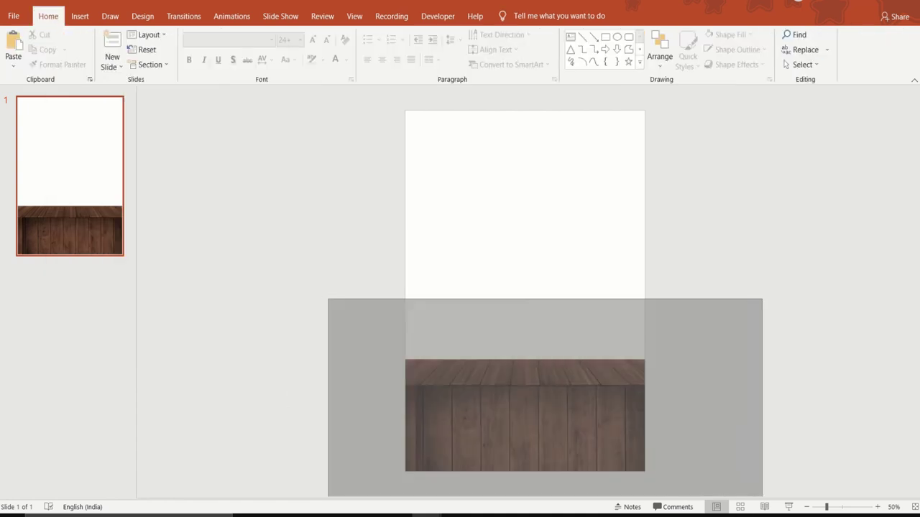
right_click(531, 427)
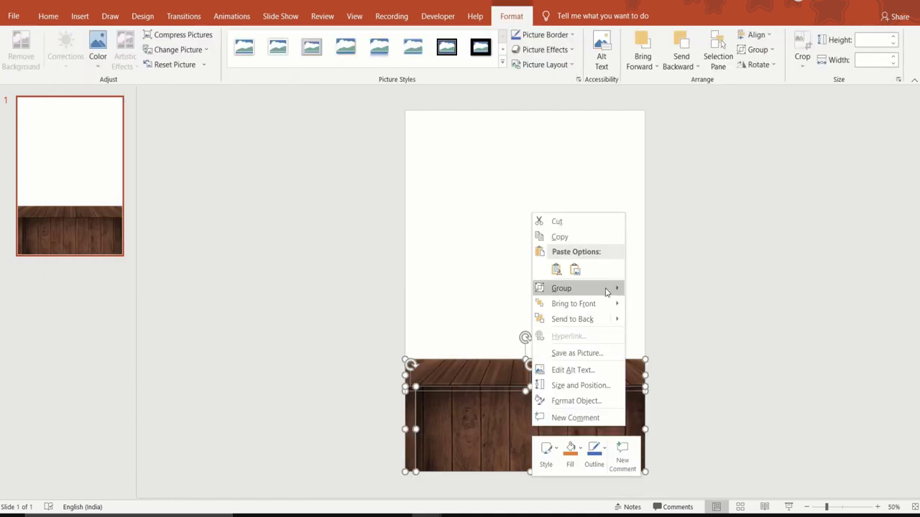
mouse_move(608, 290)
click(652, 289)
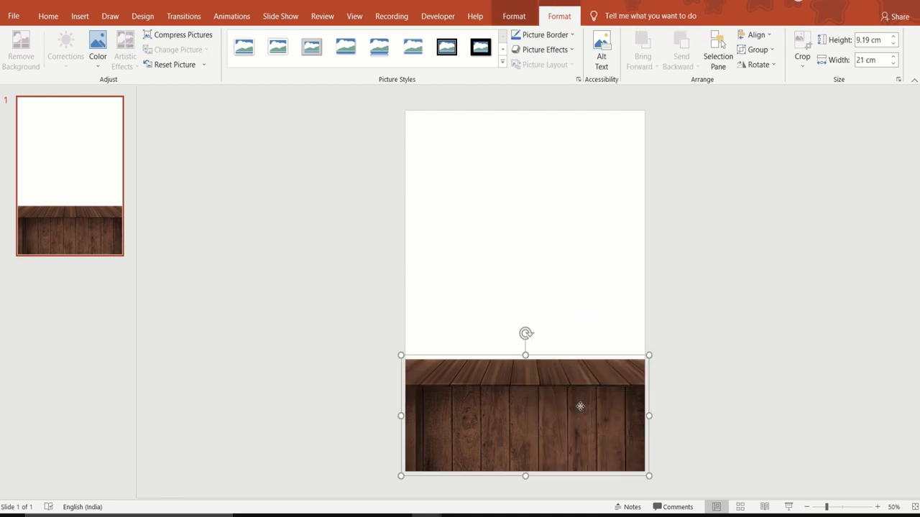
mouse_move(580, 406)
mouse_down()
mouse_move(582, 431)
mouse_move(582, 422)
mouse_up()
Preview the slide full-screen, then add a blank second slide
click(788, 507)
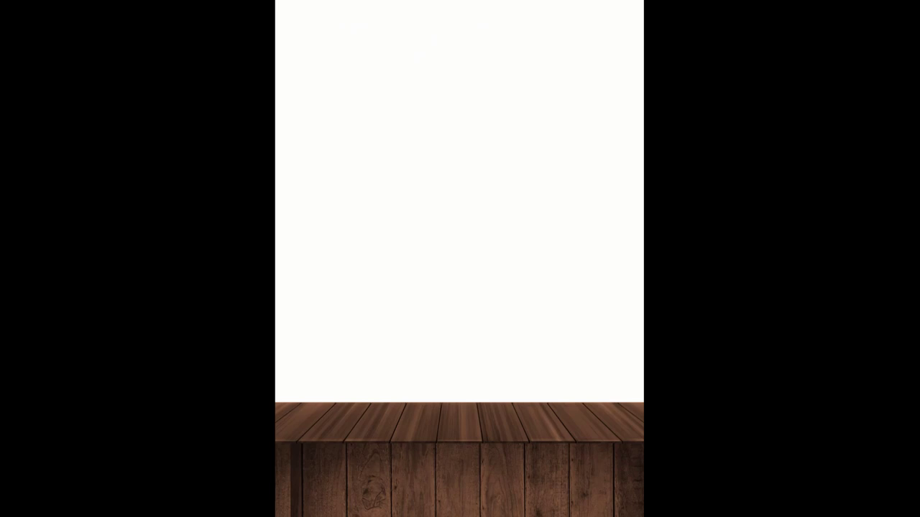
key(Escape)
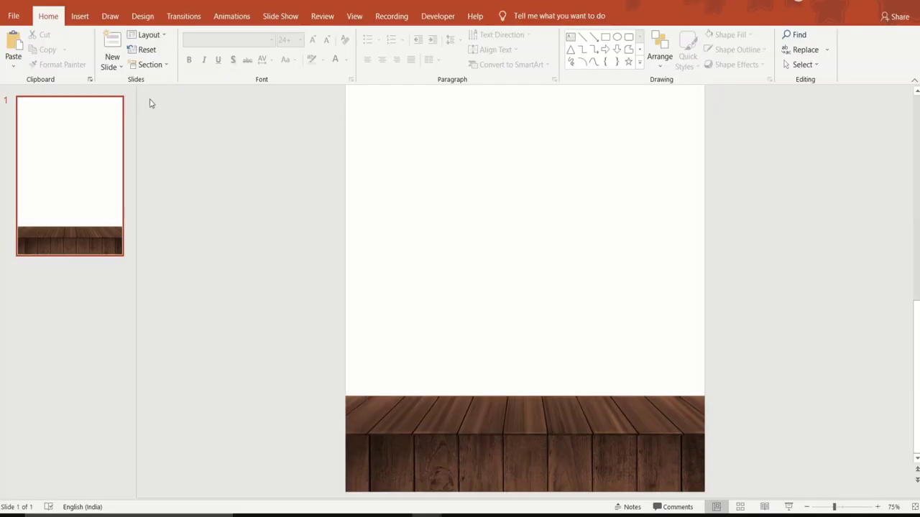
click(113, 63)
scroll(301, 278, down, 1)
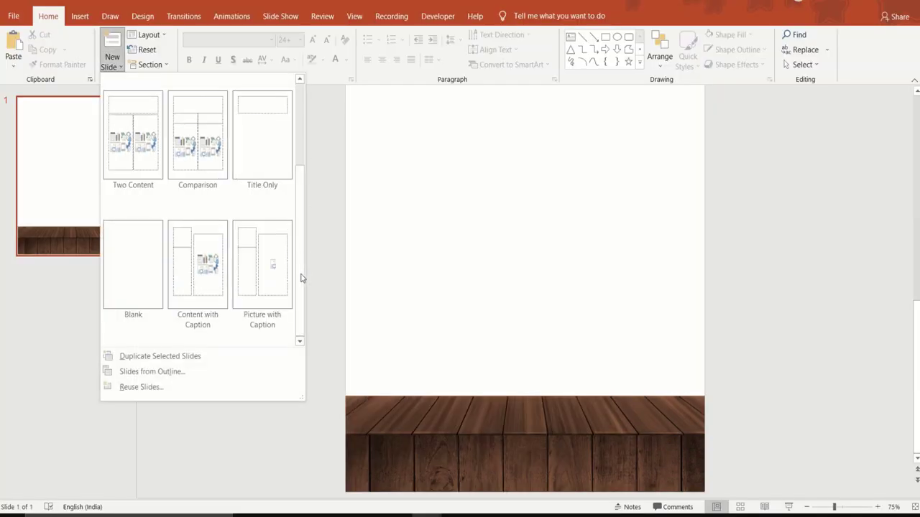
click(143, 263)
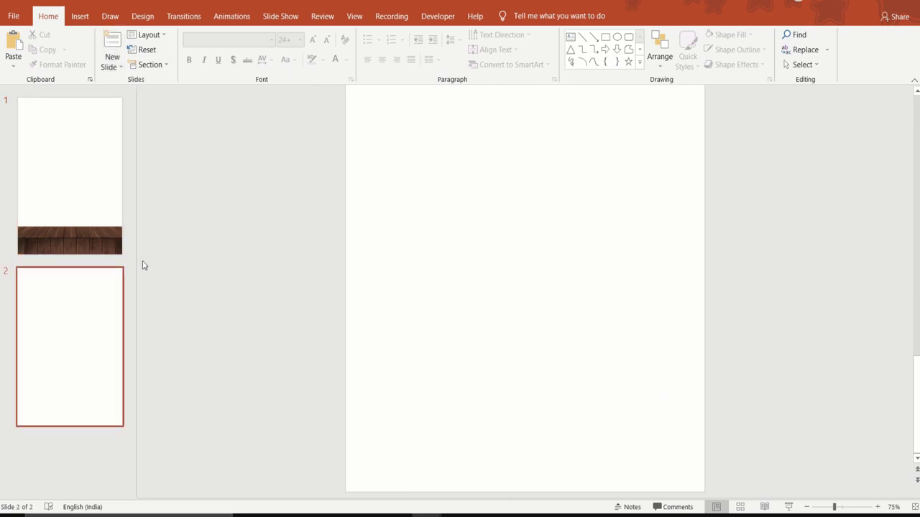
Insert the 'hamburger pixabay' photo on slide 2 and centre it vertically
click(80, 16)
click(84, 54)
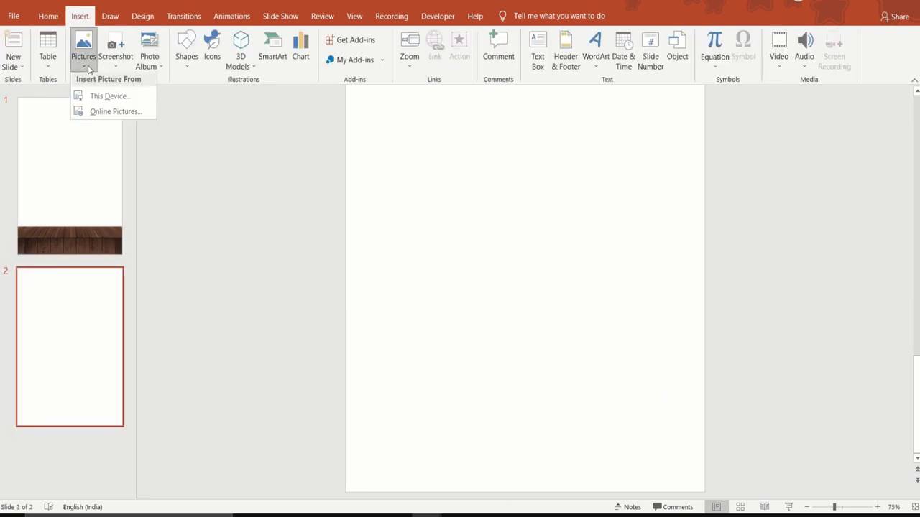
click(126, 99)
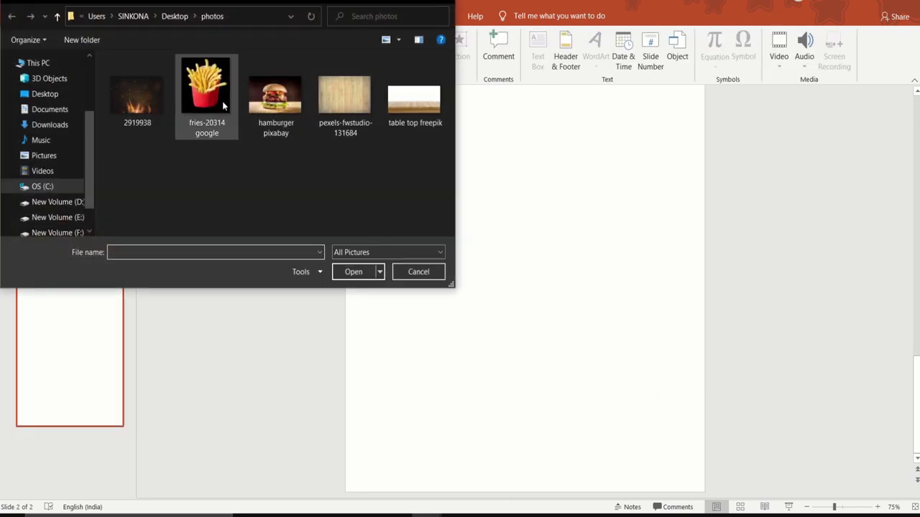
click(248, 107)
click(350, 271)
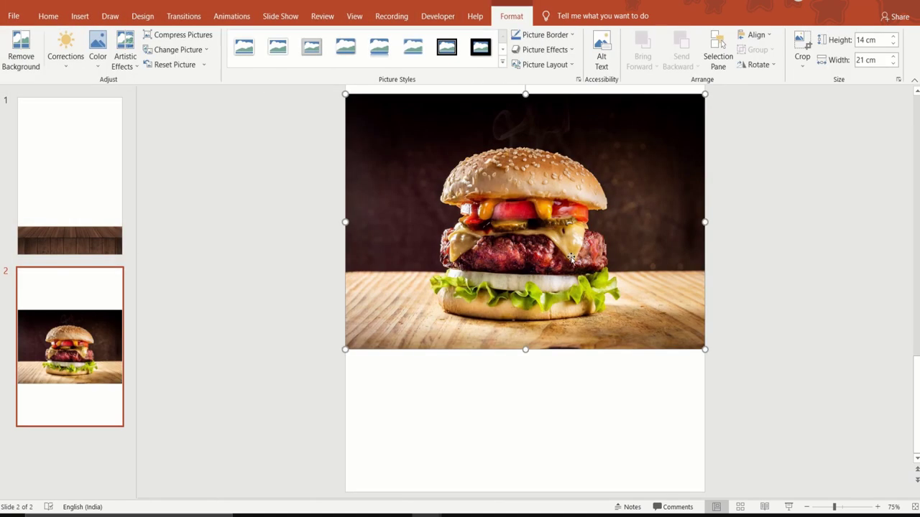
drag(571, 258, 571, 321)
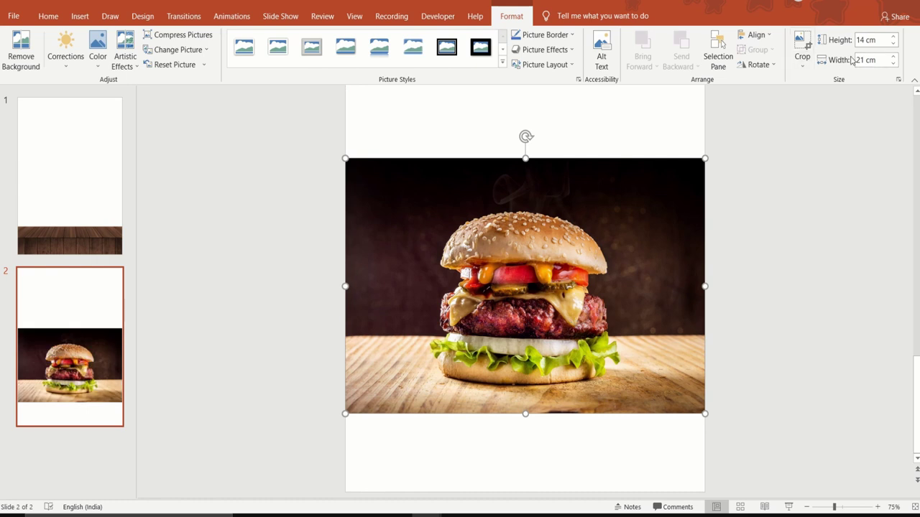
Crop the burger photo's left and right sides down to 14 × 11.68 cm
click(802, 49)
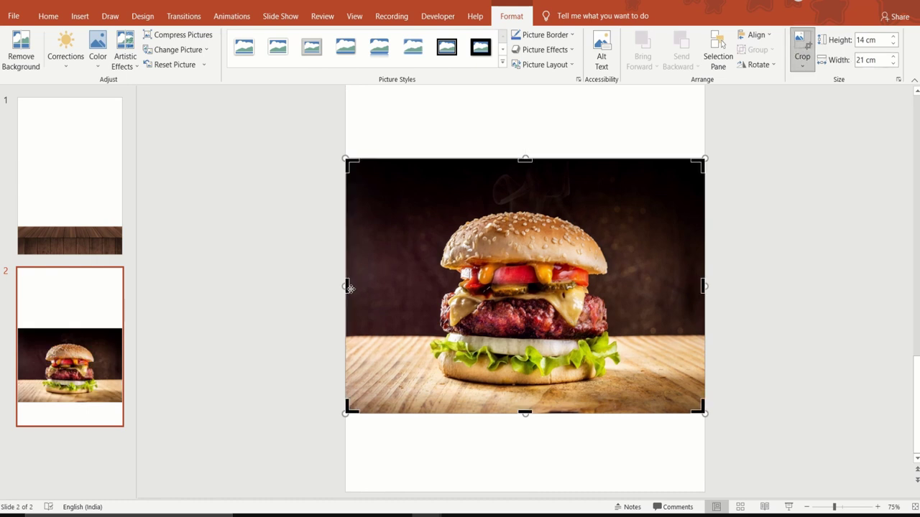
drag(345, 285, 428, 286)
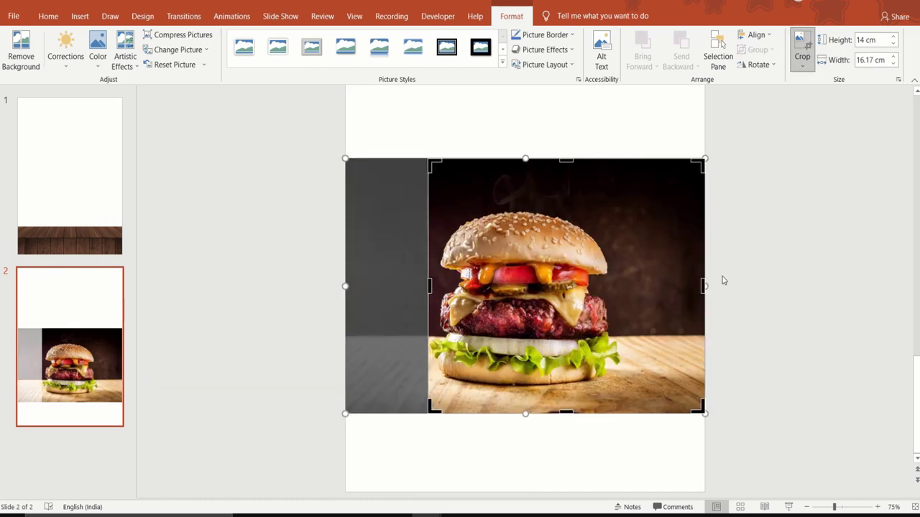
drag(701, 286, 627, 288)
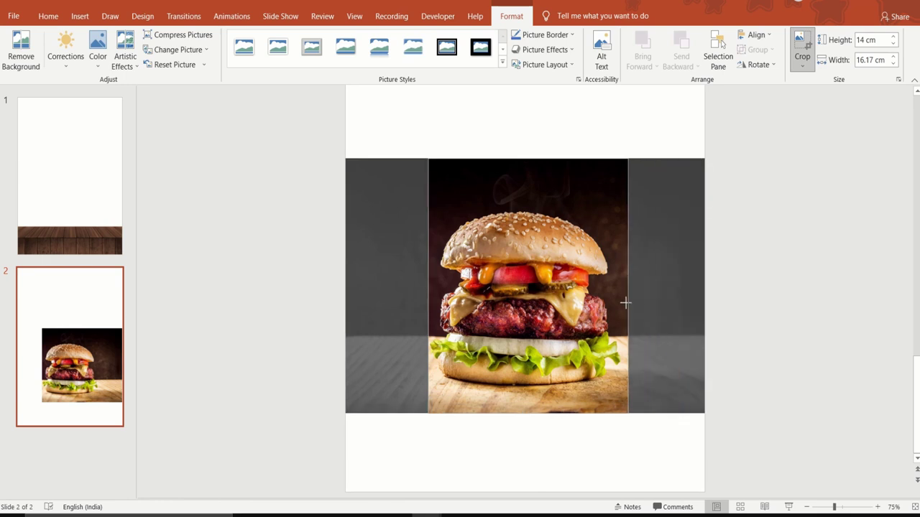
click(756, 261)
click(526, 284)
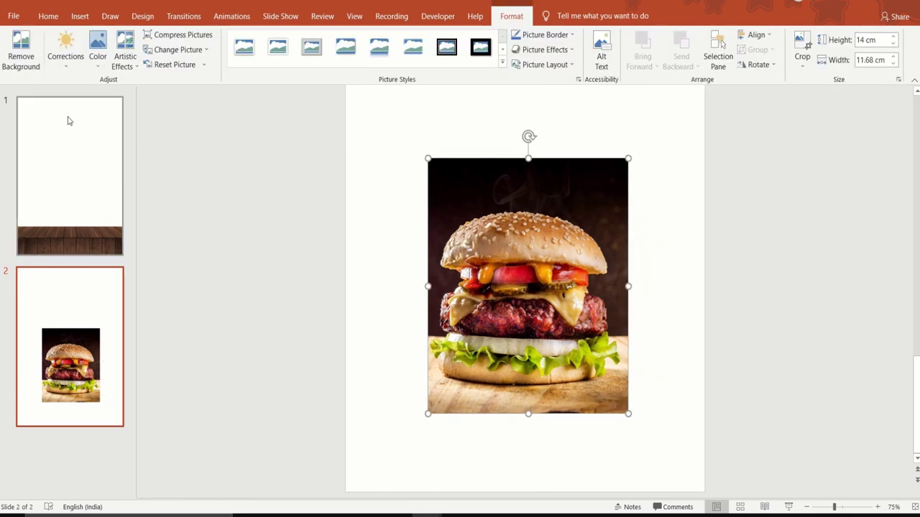
Start Remove Background on the burger photo and mark its left edge as an area to keep
click(20, 47)
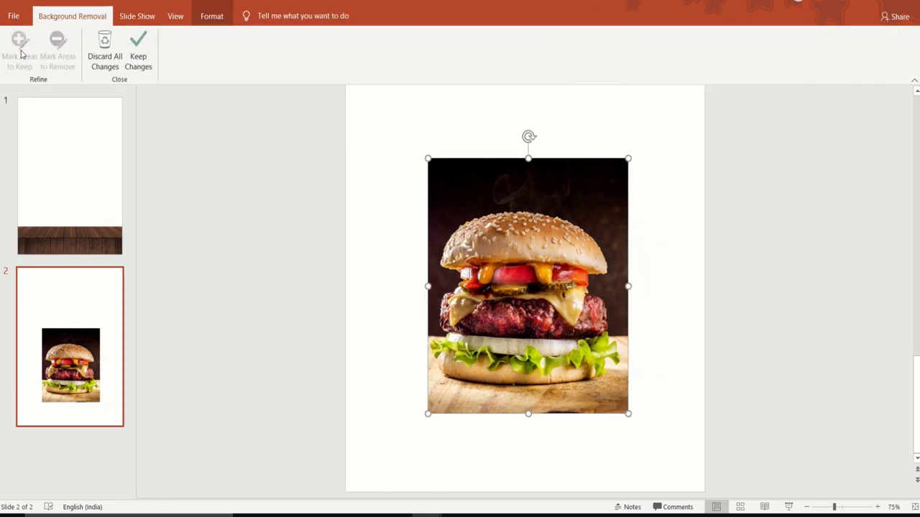
click(22, 54)
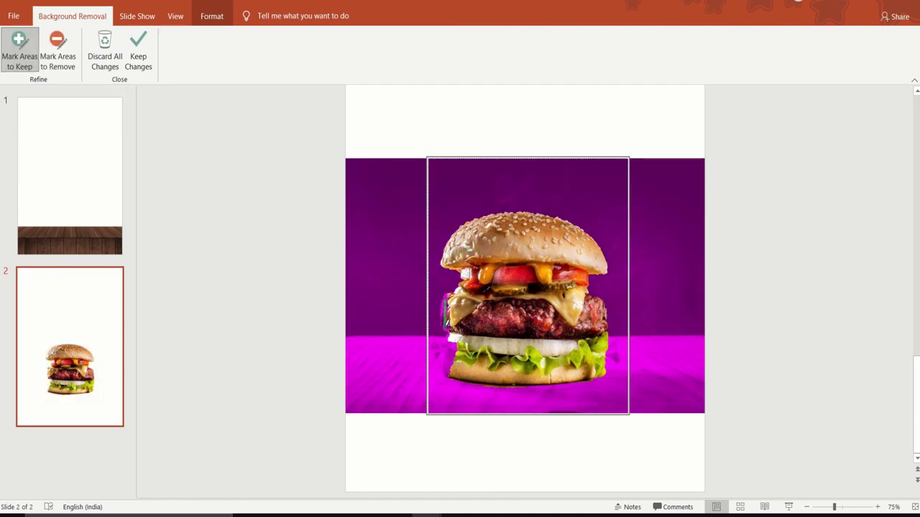
mouse_move(446, 324)
mouse_down()
mouse_move(440, 351)
mouse_move(444, 344)
mouse_up()
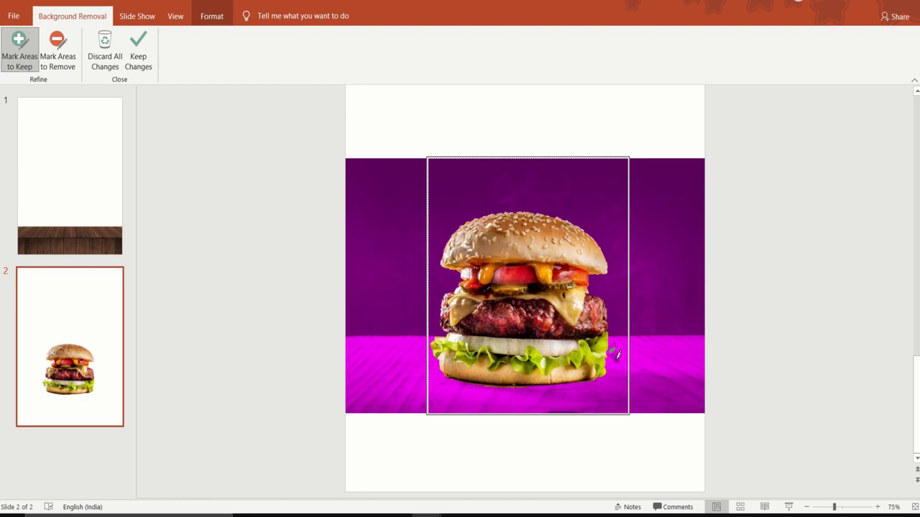
Keep the background removal, then copy the burger onto slide 1 resting on the wooden tabletop
click(138, 50)
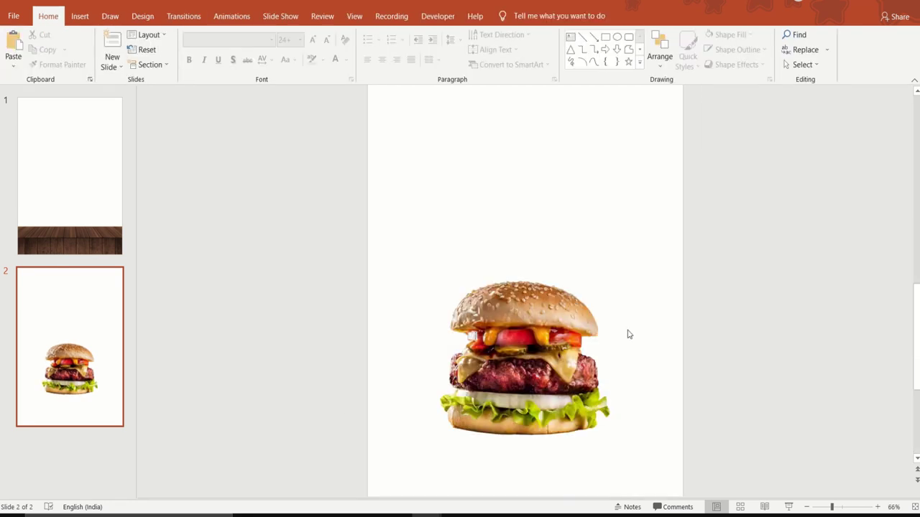
right_click(516, 316)
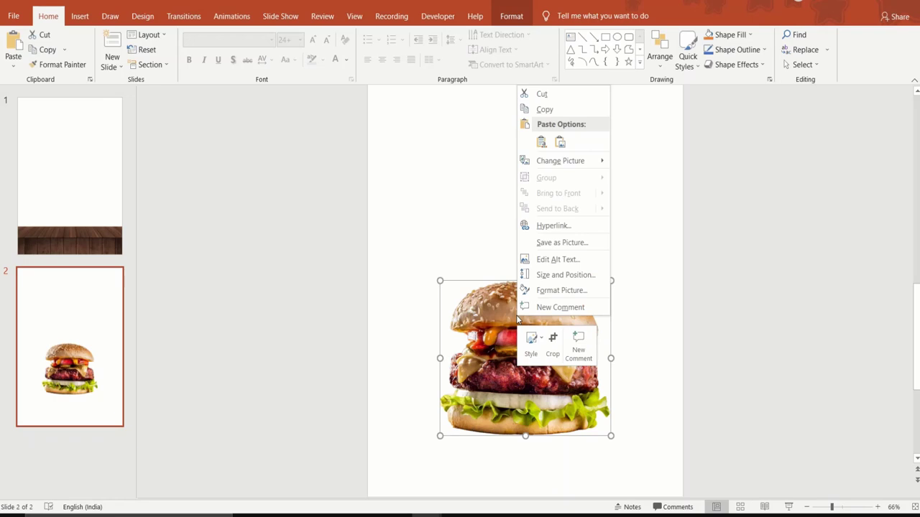
click(559, 109)
click(79, 198)
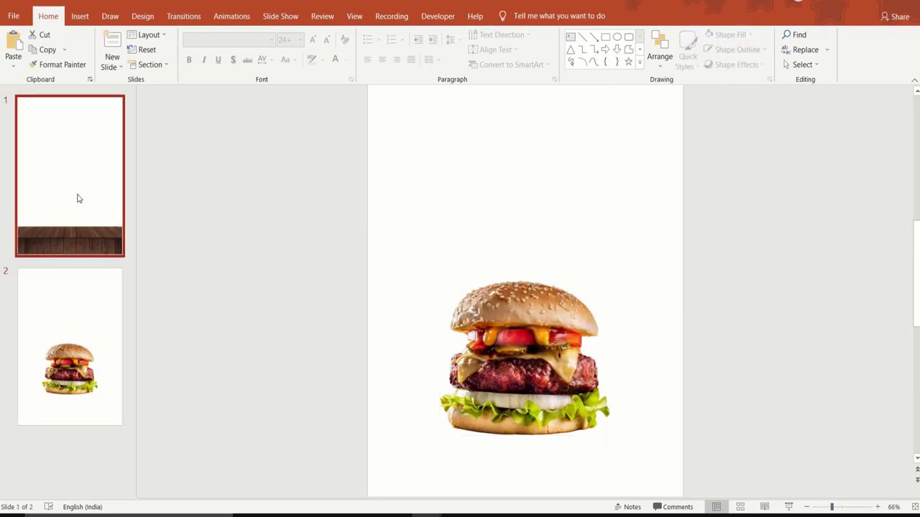
right_click(407, 203)
click(432, 224)
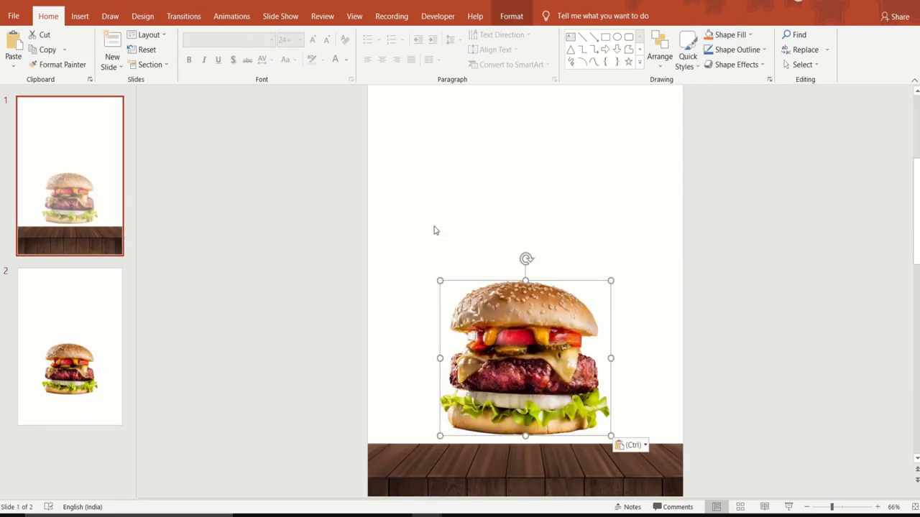
drag(537, 328, 554, 333)
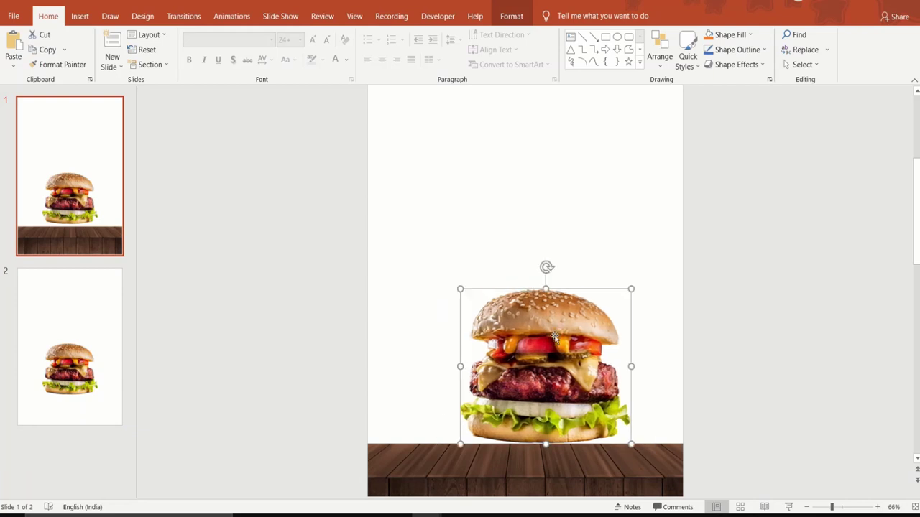
click(617, 38)
Draw a thin flat oval with no outline and a black fill
drag(486, 235, 632, 221)
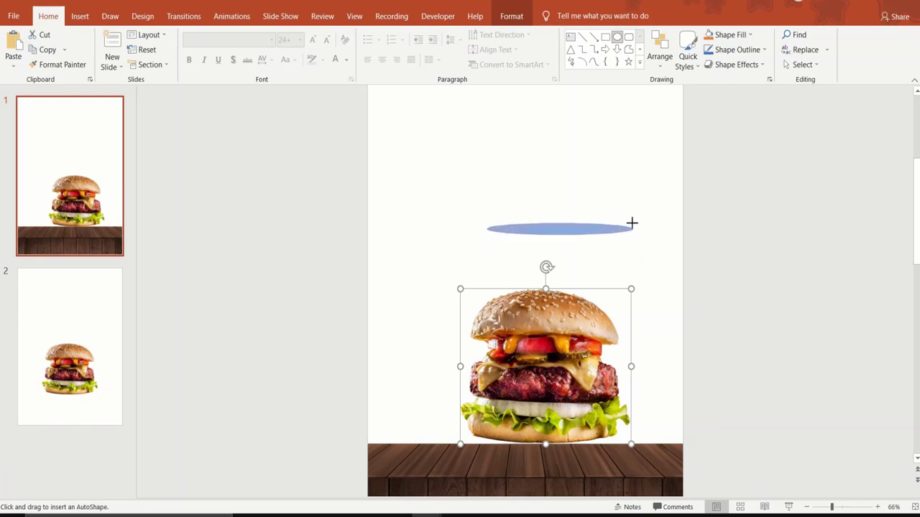
click(446, 51)
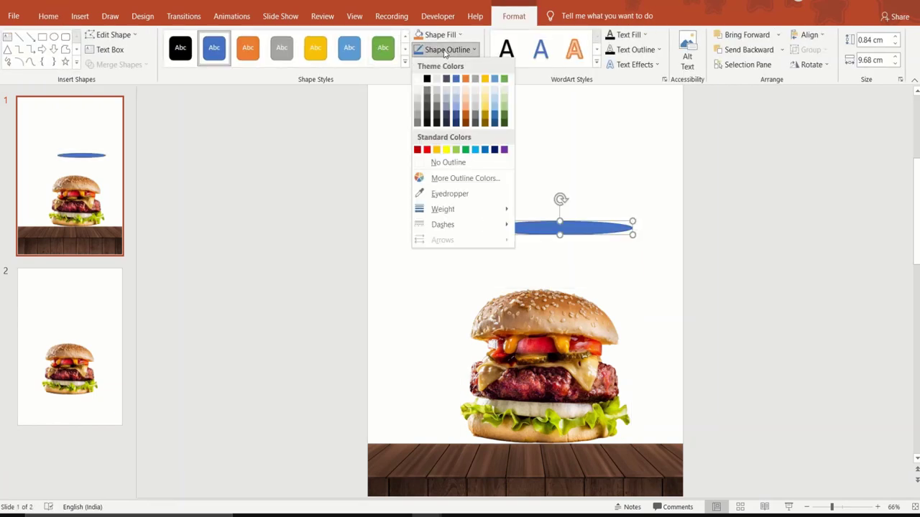
click(448, 162)
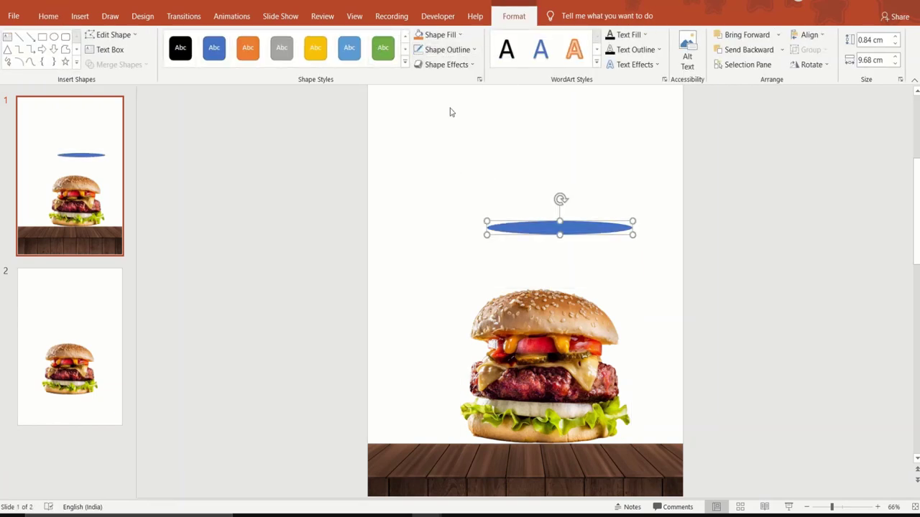
click(439, 35)
click(426, 64)
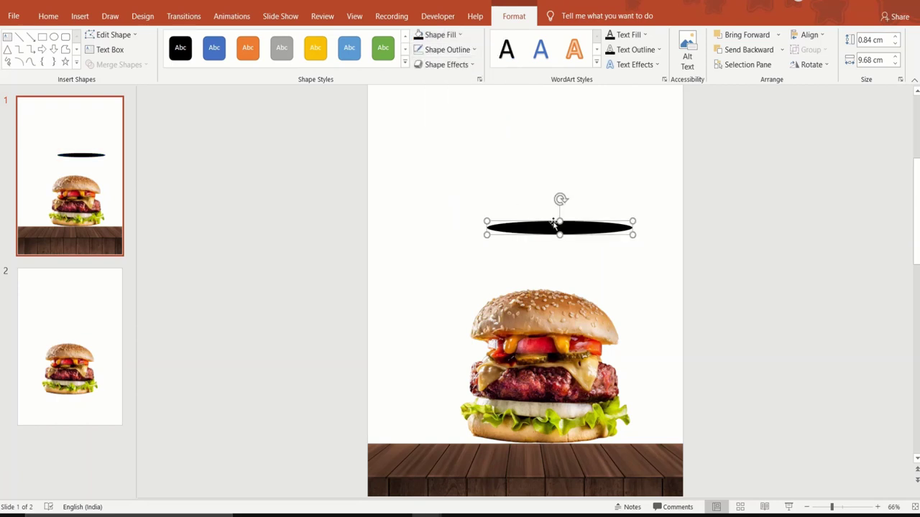
drag(574, 227, 718, 326)
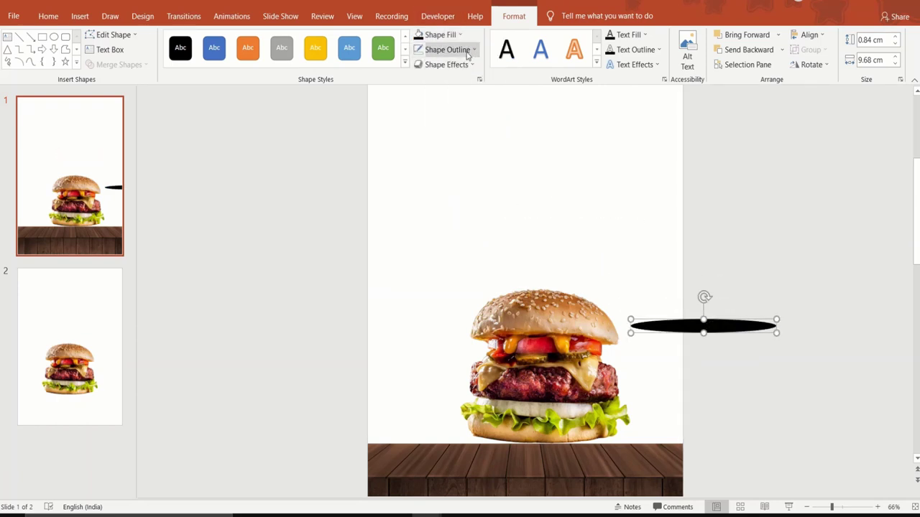
Give the oval 5 pt soft edges and place it under the burger as a shadow
click(465, 64)
mouse_move(476, 201)
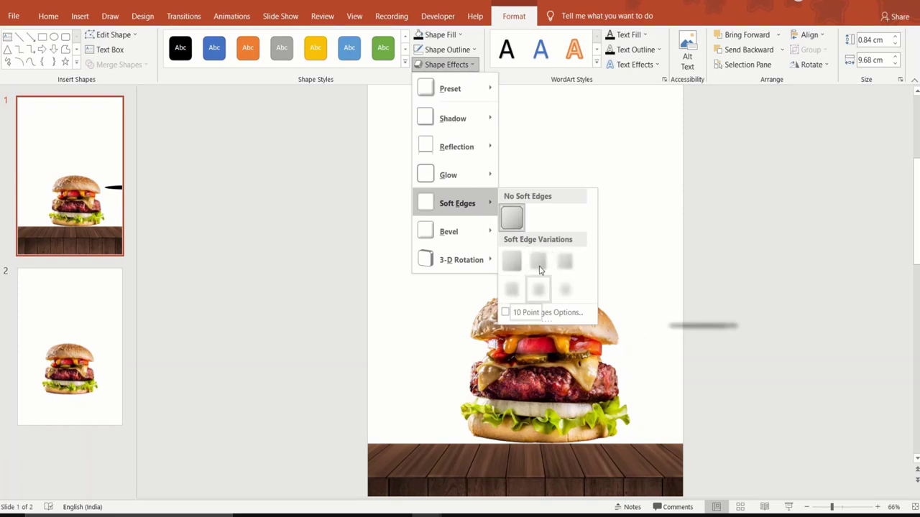
click(562, 262)
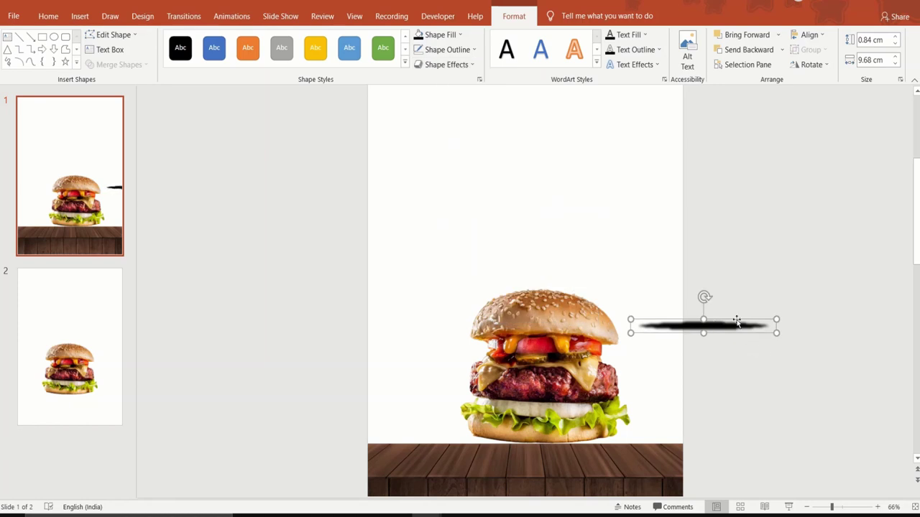
drag(736, 325, 591, 461)
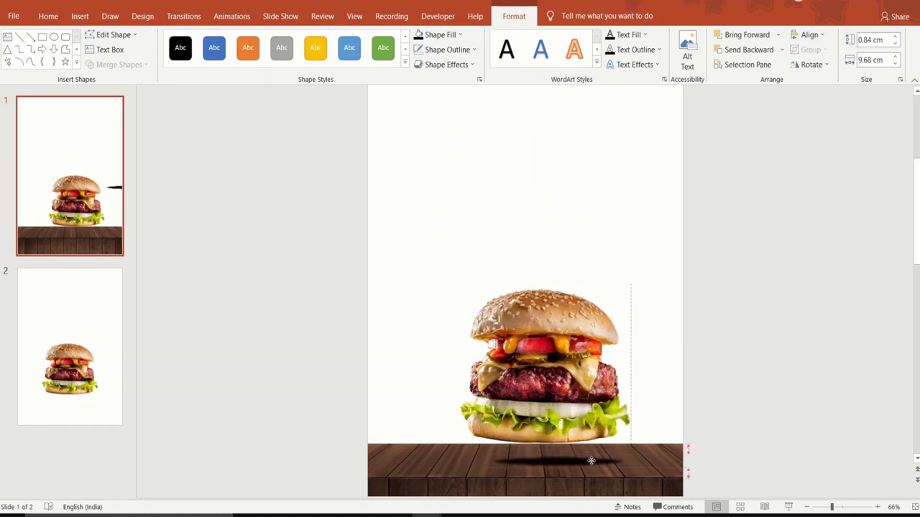
drag(588, 399, 598, 404)
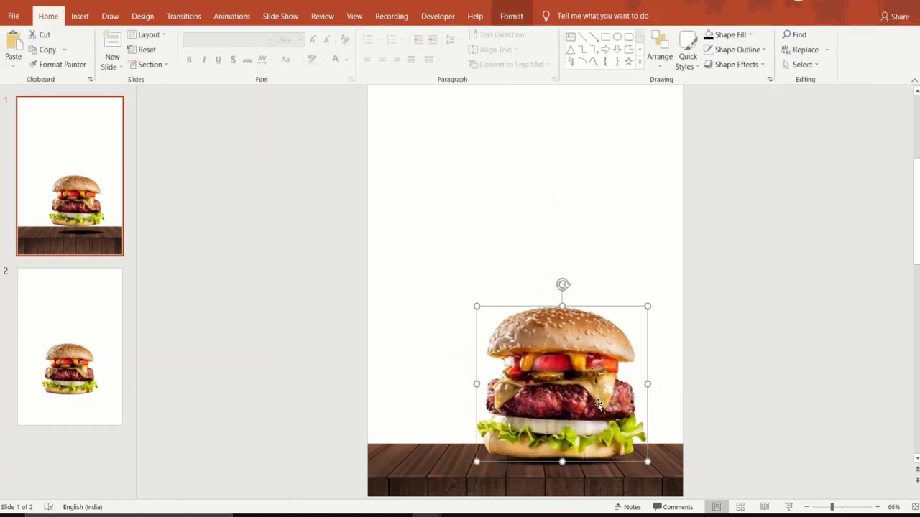
Bring the burger in front of its shadow, shift it right of centre, and nudge the shadow beneath it
right_click(598, 404)
click(647, 280)
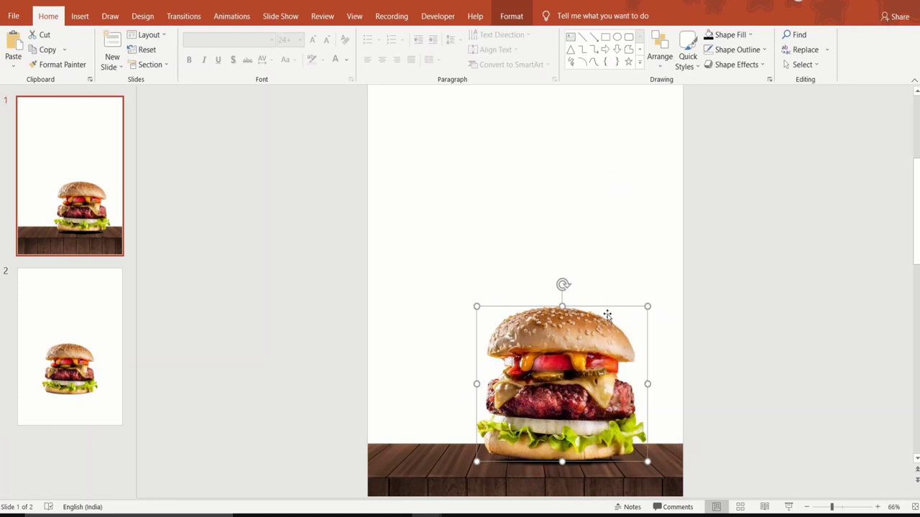
drag(573, 403, 583, 401)
drag(582, 401, 582, 401)
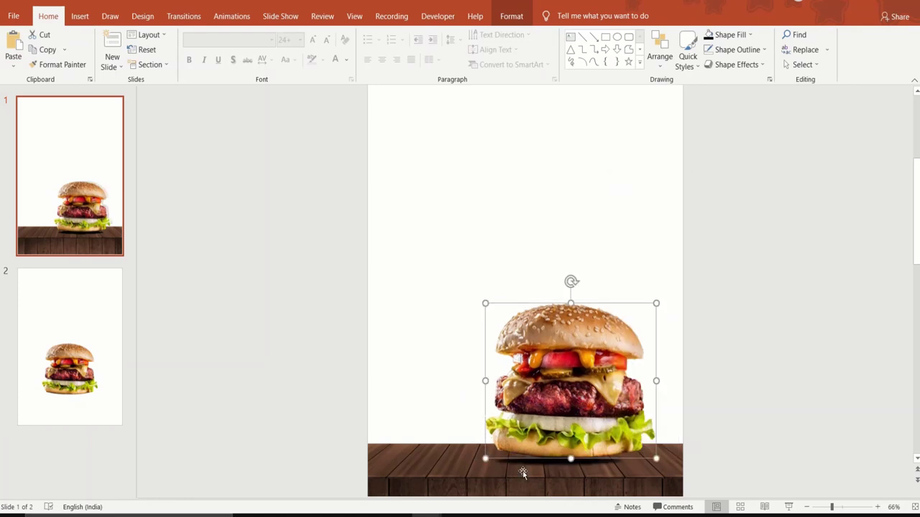
click(517, 467)
click(528, 463)
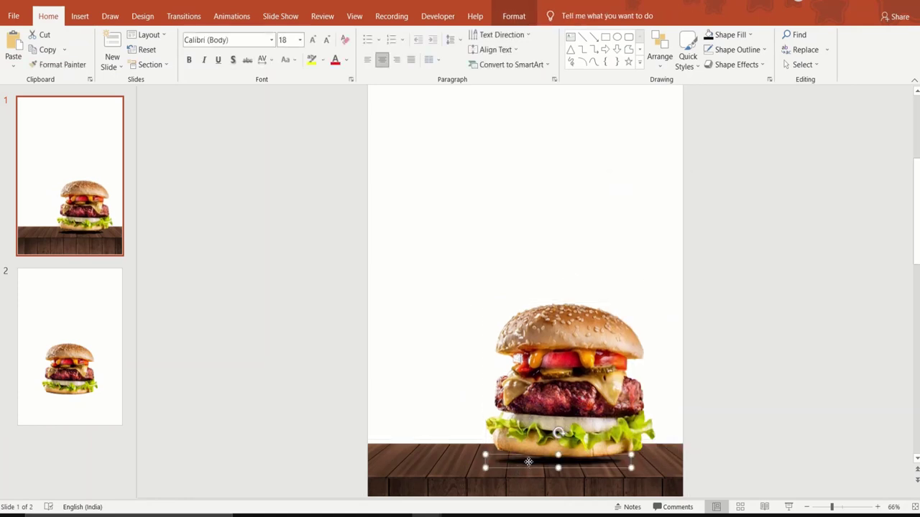
drag(543, 457, 544, 457)
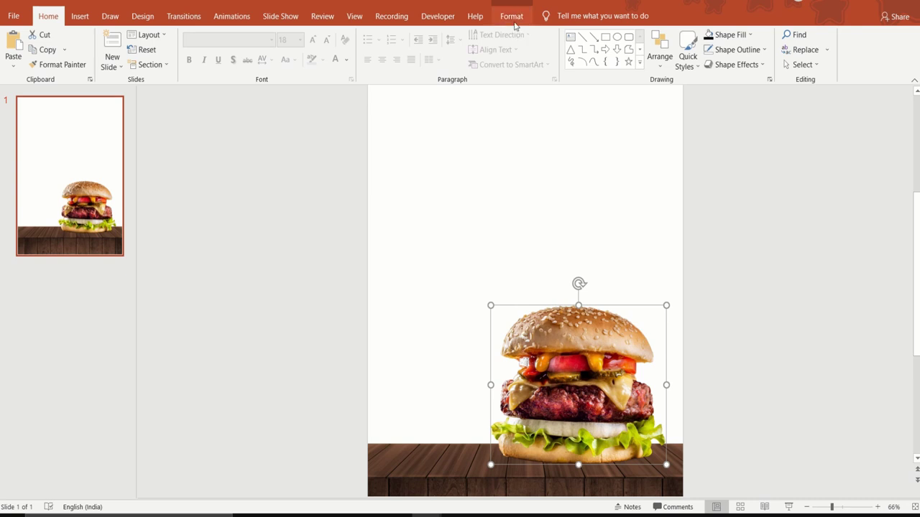
Apply the highest Color Saturation variation to the burger picture
click(513, 16)
click(98, 61)
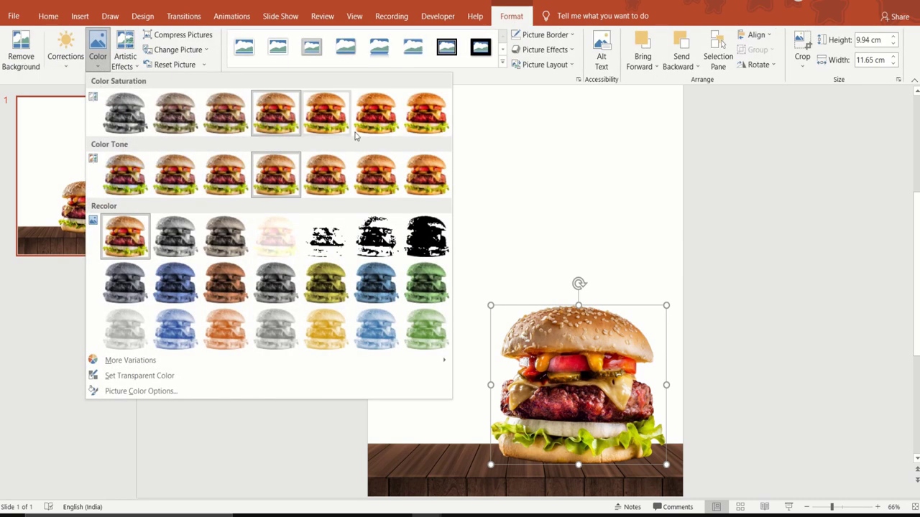
click(417, 112)
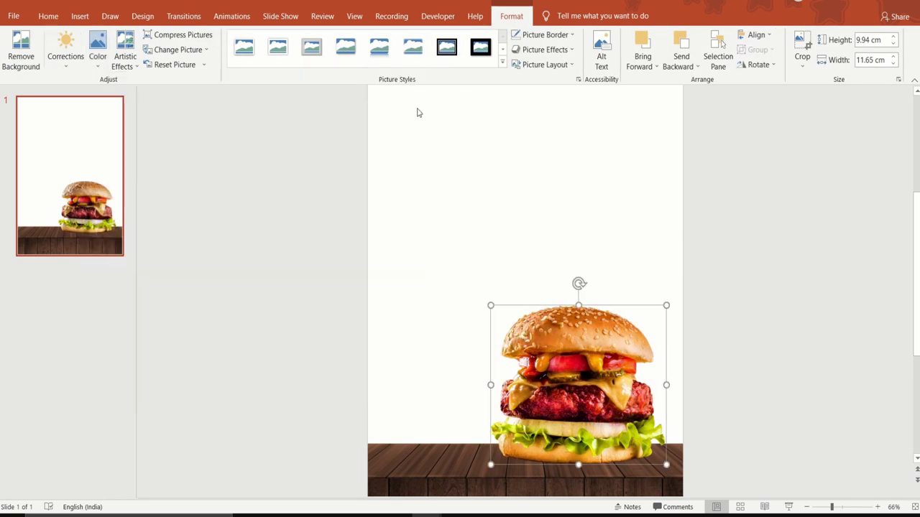
click(483, 228)
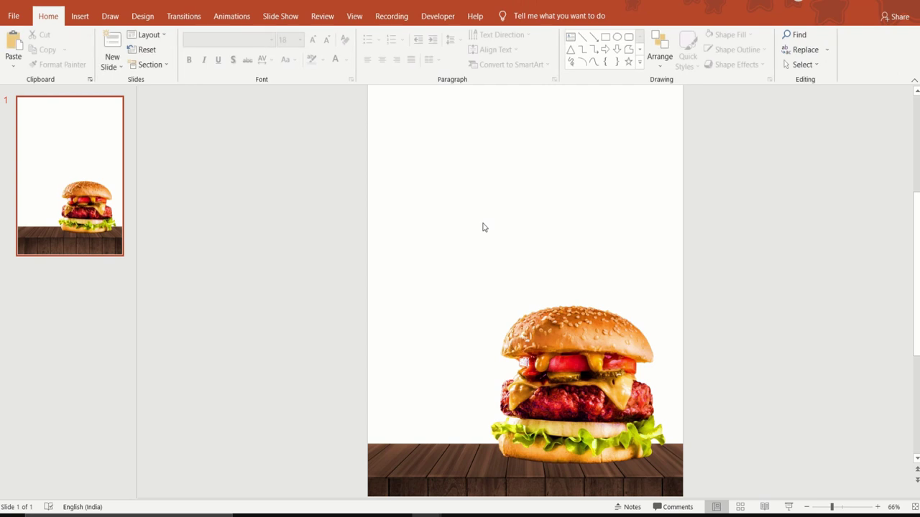
Insert the fries photo from the computer onto the slide
click(80, 16)
click(83, 62)
click(108, 99)
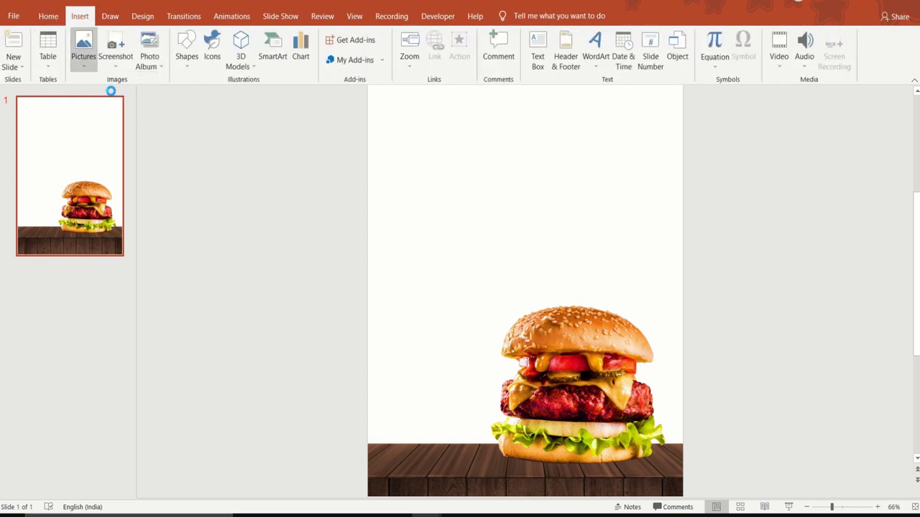
click(196, 102)
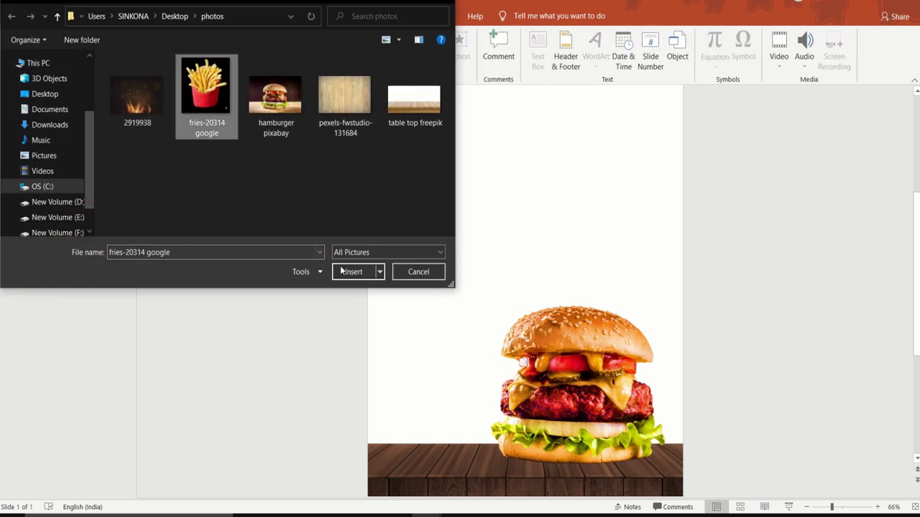
click(351, 272)
Shrink the fries picture, tilt it slightly counterclockwise, and set it on the table beside the burger
drag(563, 286, 507, 281)
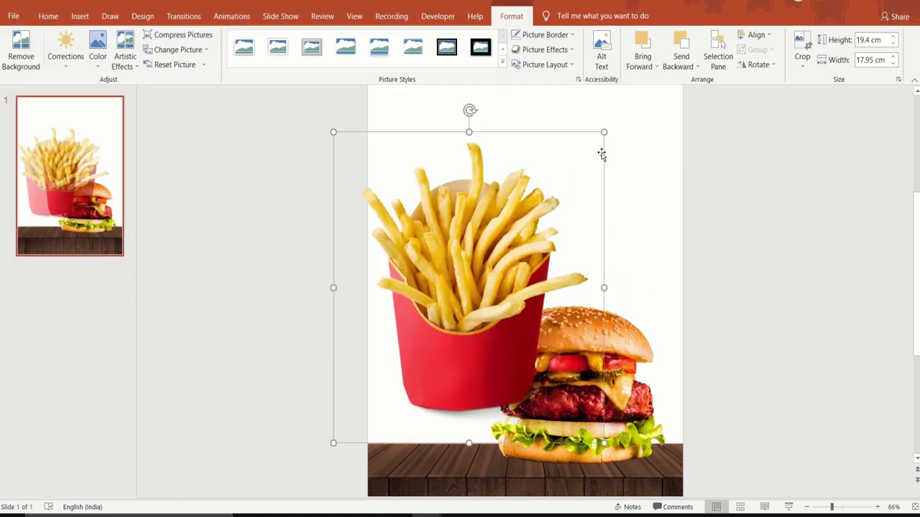
drag(603, 131, 530, 237)
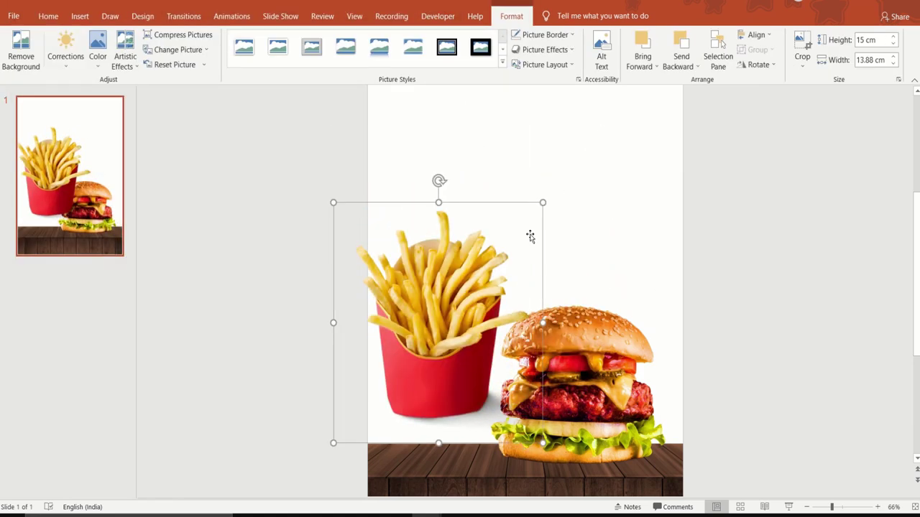
drag(439, 321, 471, 352)
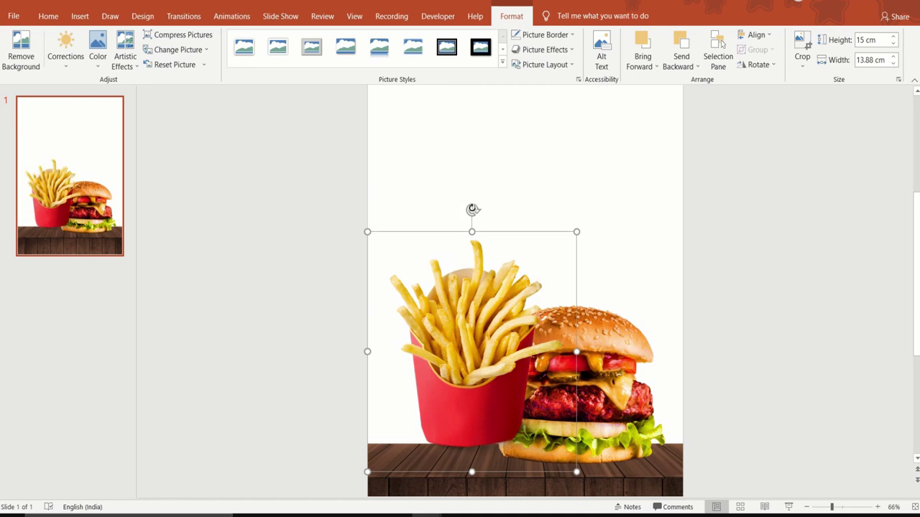
drag(471, 212, 457, 209)
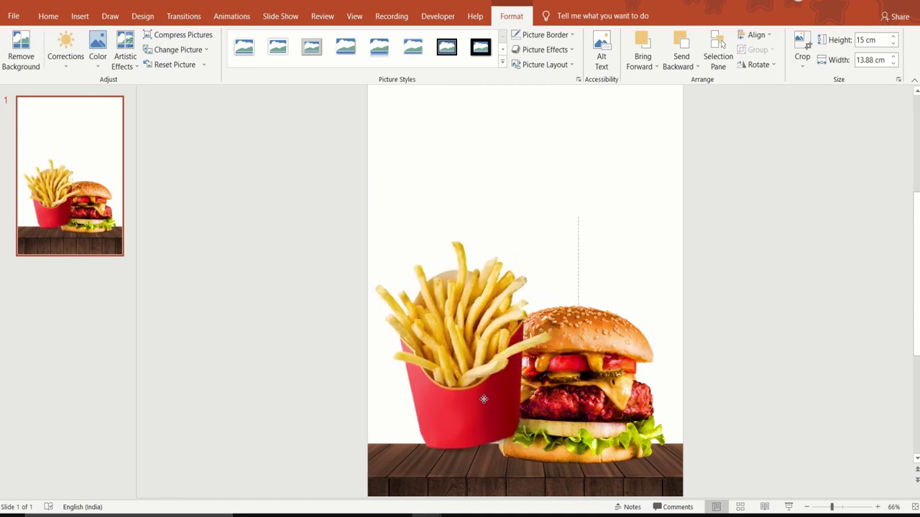
drag(482, 394, 485, 403)
click(724, 278)
Bring the burger in front of the fries and nudge the fries slightly down
click(609, 332)
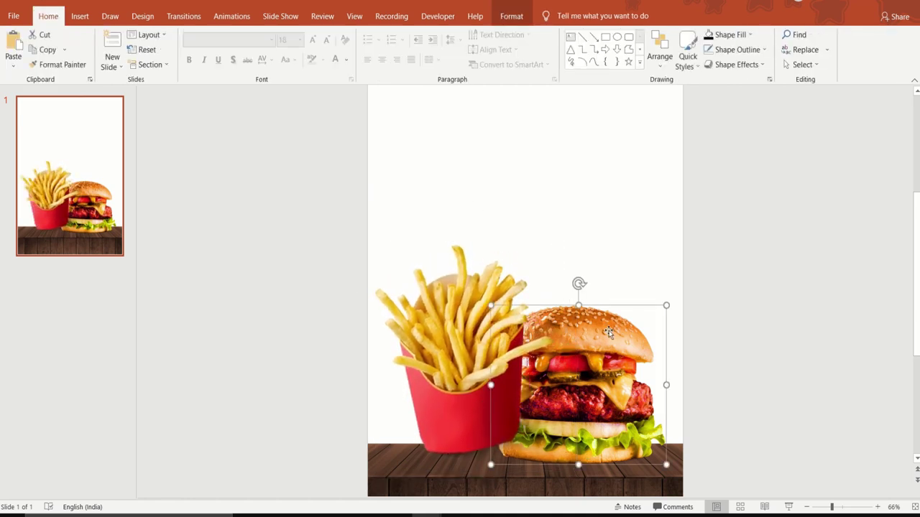
right_click(609, 332)
click(661, 209)
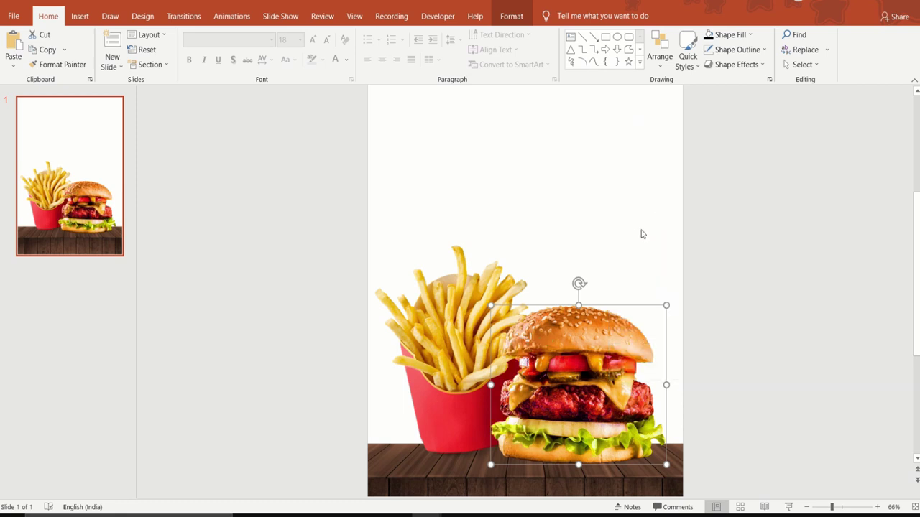
drag(470, 351, 471, 354)
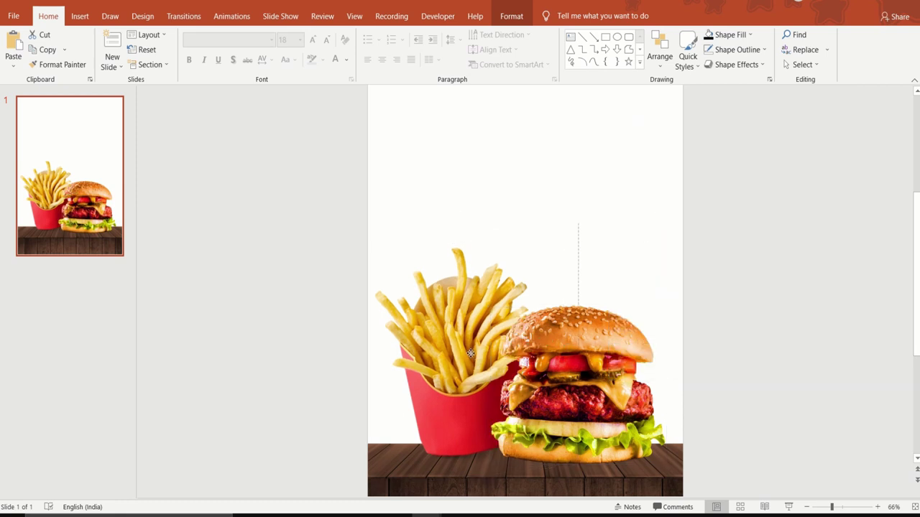
click(614, 379)
click(676, 324)
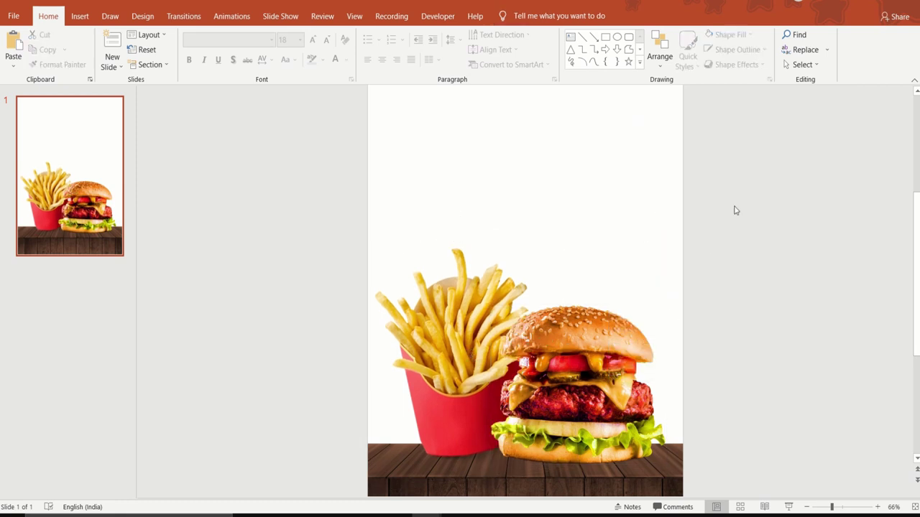
Give the slide a solid near-black background fill
right_click(735, 210)
click(751, 315)
click(894, 256)
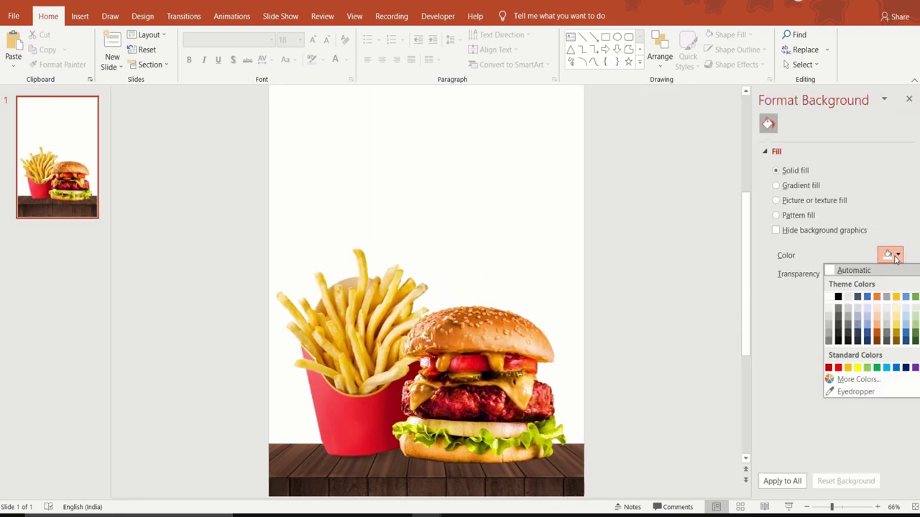
click(847, 342)
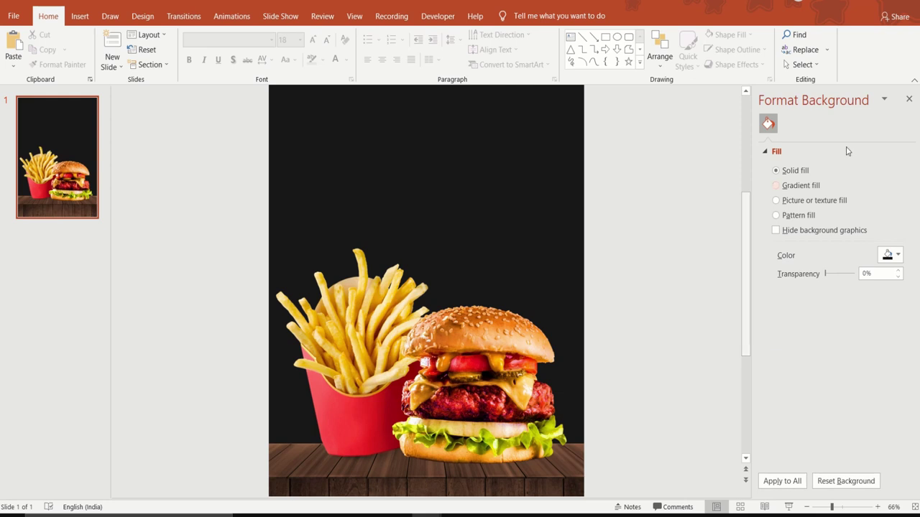
click(908, 100)
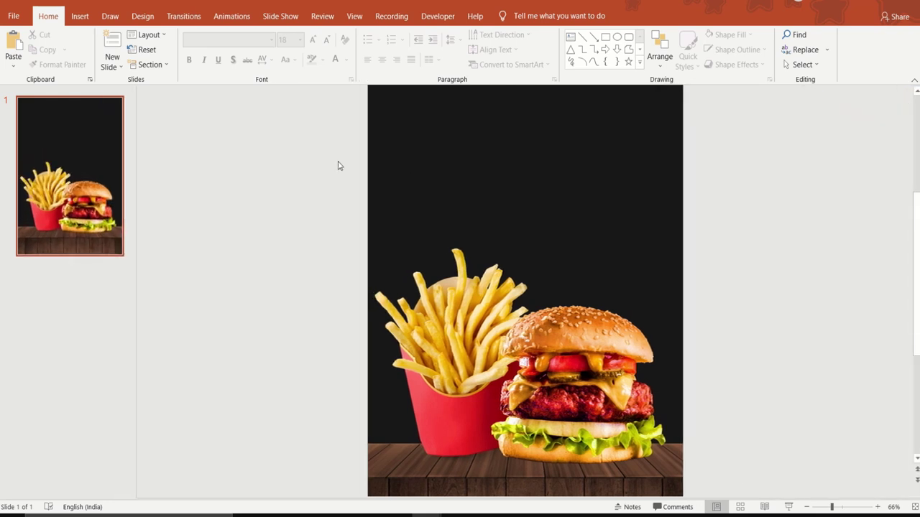
Insert the 2919938 fire image from the computer onto the slide
click(80, 16)
click(84, 56)
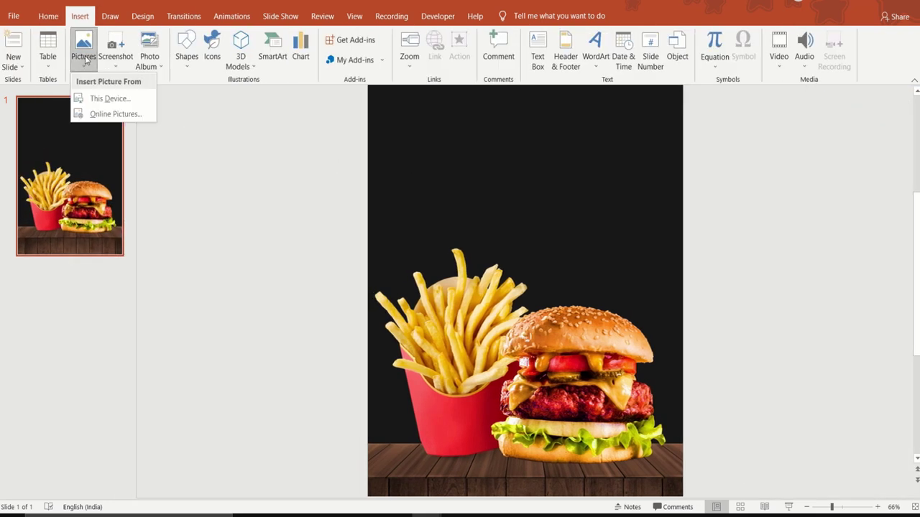
click(117, 98)
click(137, 92)
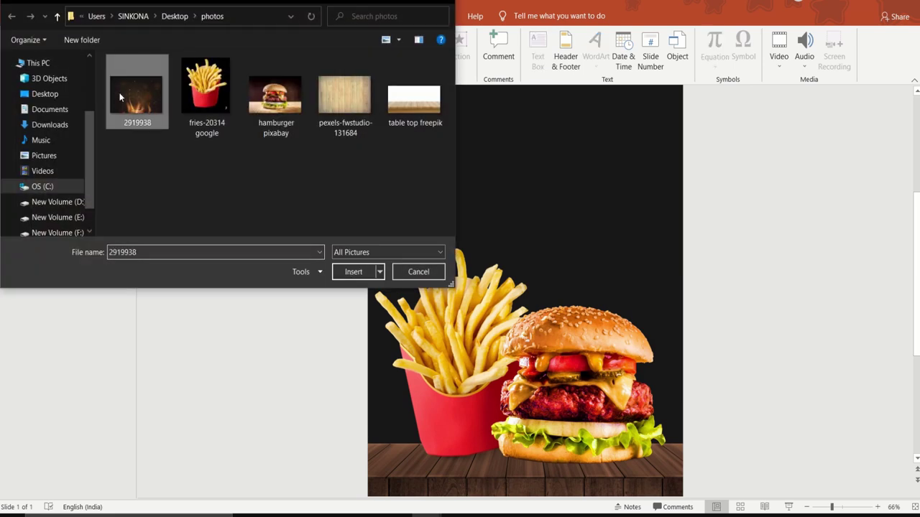
click(359, 273)
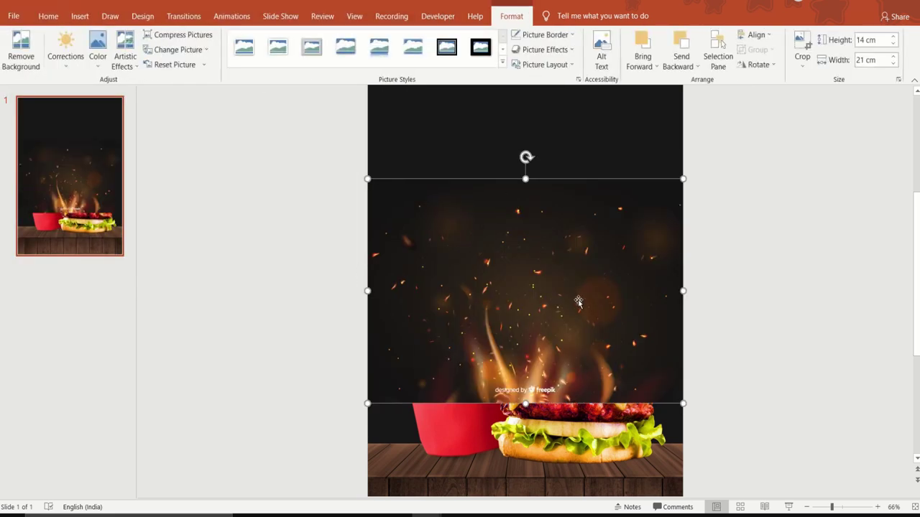
Move the fire picture to the slide top, stretch it to 24.4 cm tall, and send it to back
drag(578, 281, 579, 215)
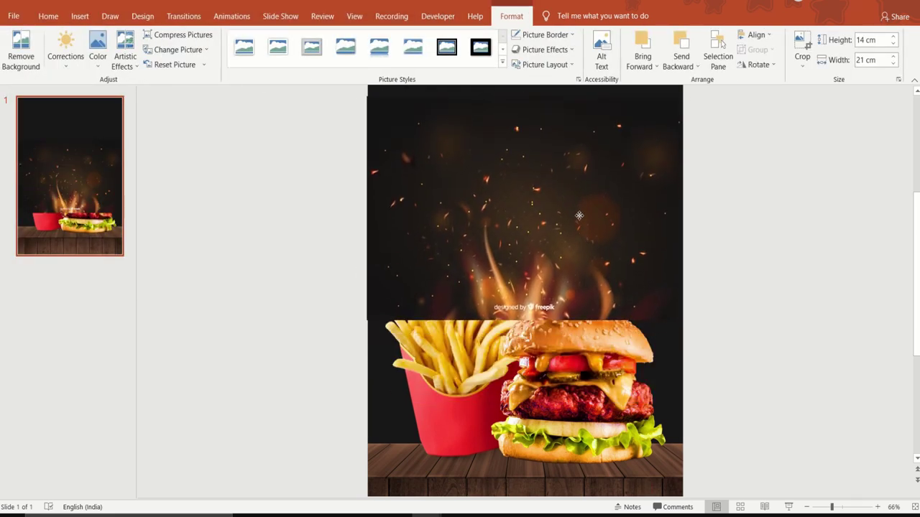
scroll(580, 215, down, 1)
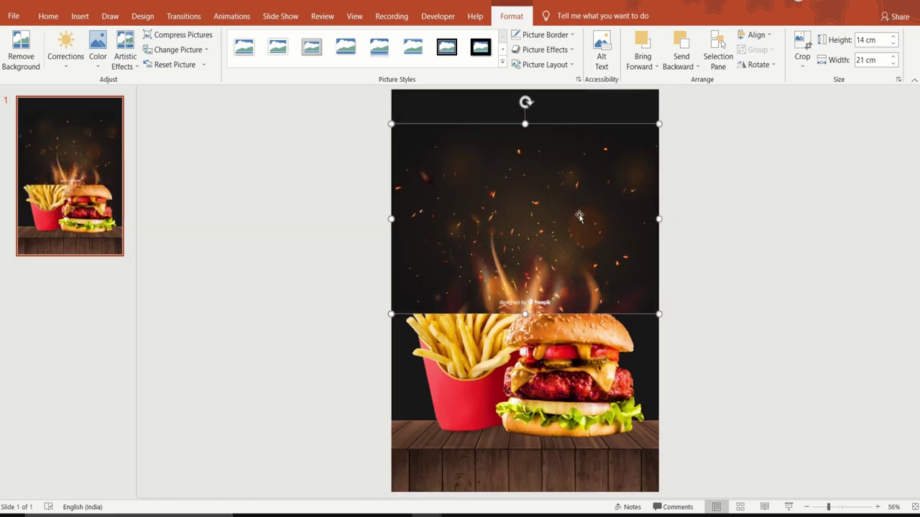
drag(580, 212, 580, 185)
drag(525, 277, 525, 421)
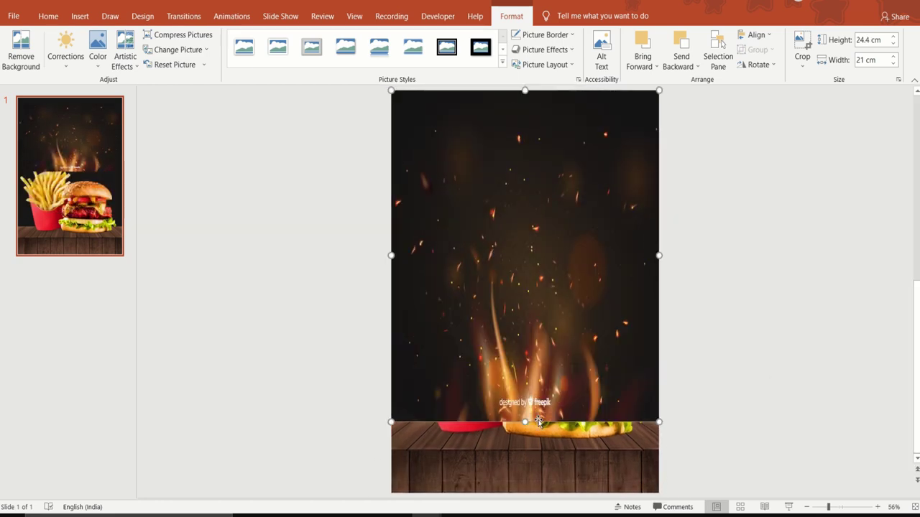
right_click(584, 235)
click(618, 353)
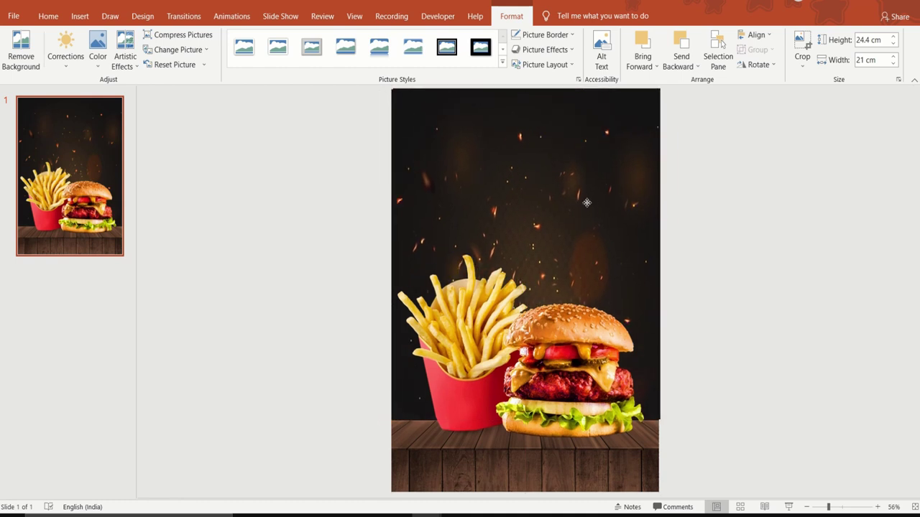
drag(580, 207, 584, 207)
key(Escape)
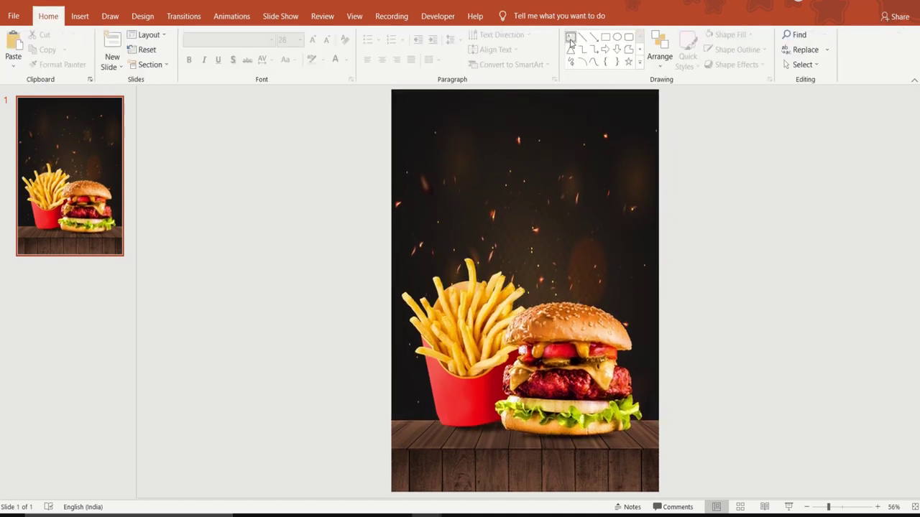
Add a text box beside the slide containing the word 'Super'
click(571, 38)
drag(691, 159, 773, 199)
text(Super)
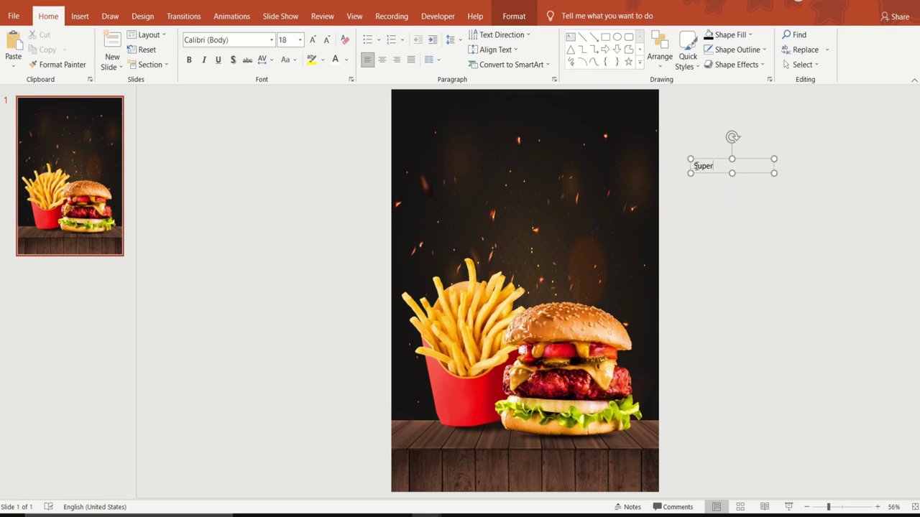
double_click(695, 166)
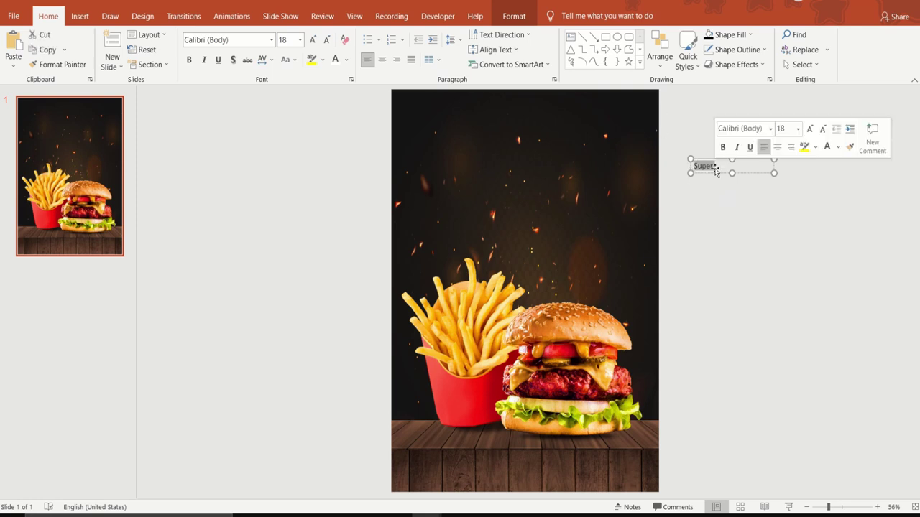
Set 'Super' to the Badcats Med font at size 28
click(271, 44)
key(Down)
key(Down)
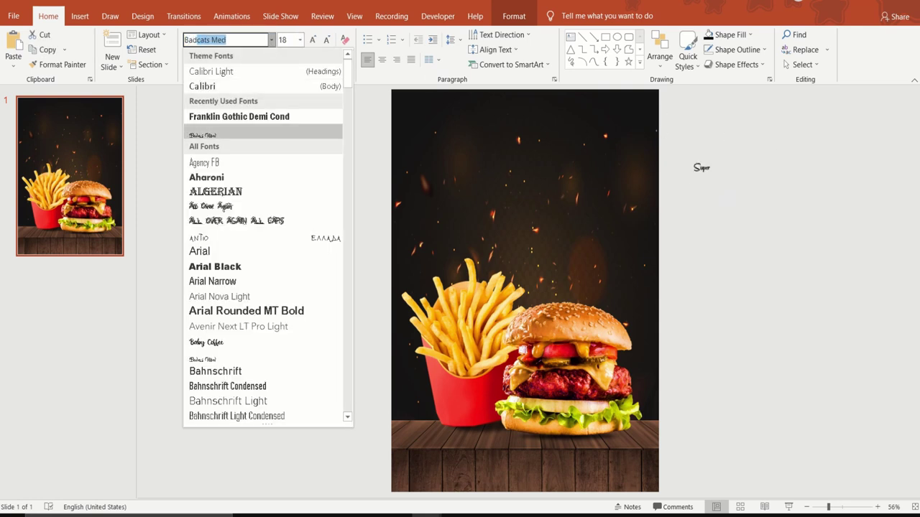
key(Return)
click(300, 39)
key(Down)
key(Down)
key(Down)
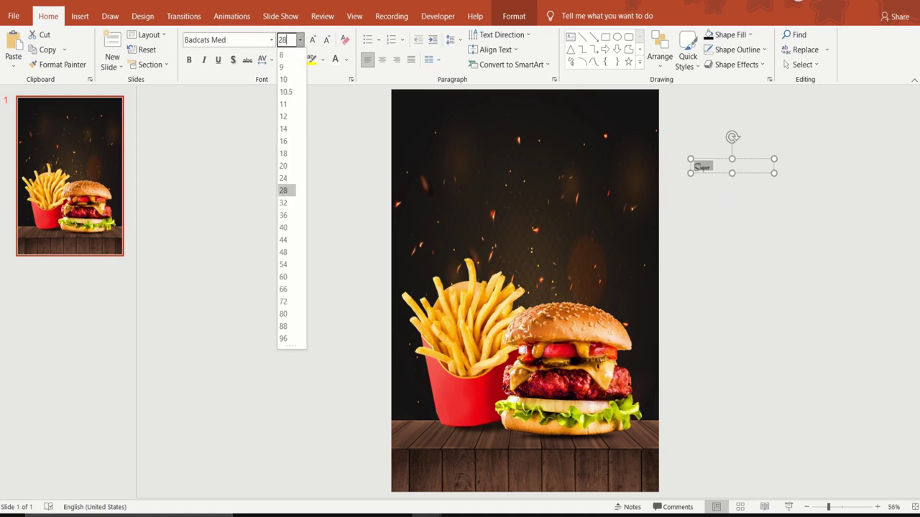
key(Return)
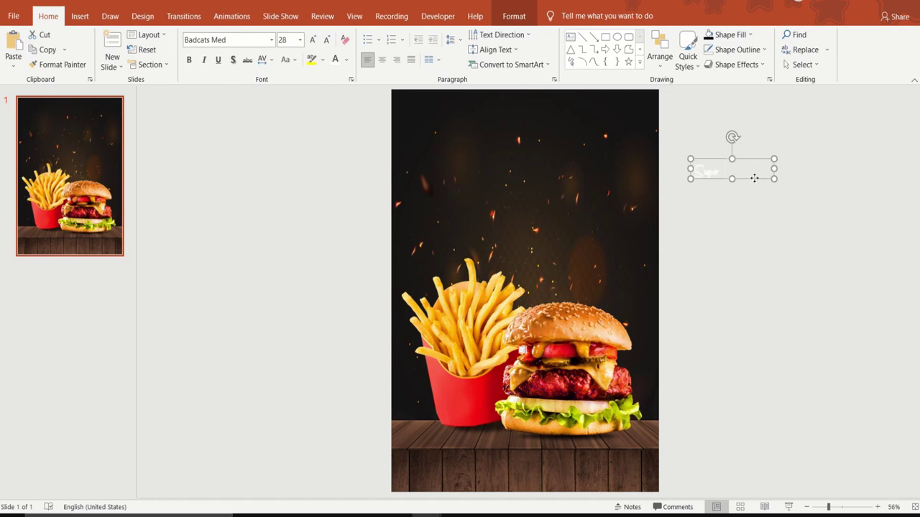
Move 'Super' onto the top centre of the poster
drag(753, 177, 510, 139)
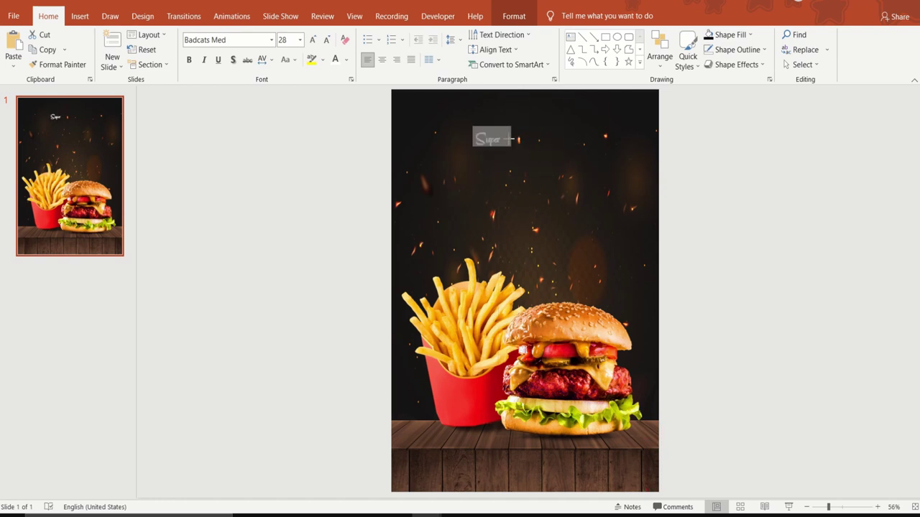
click(719, 189)
click(571, 37)
Add a text box beside the slide containing the word 'DELICIOUS'
drag(689, 146, 811, 206)
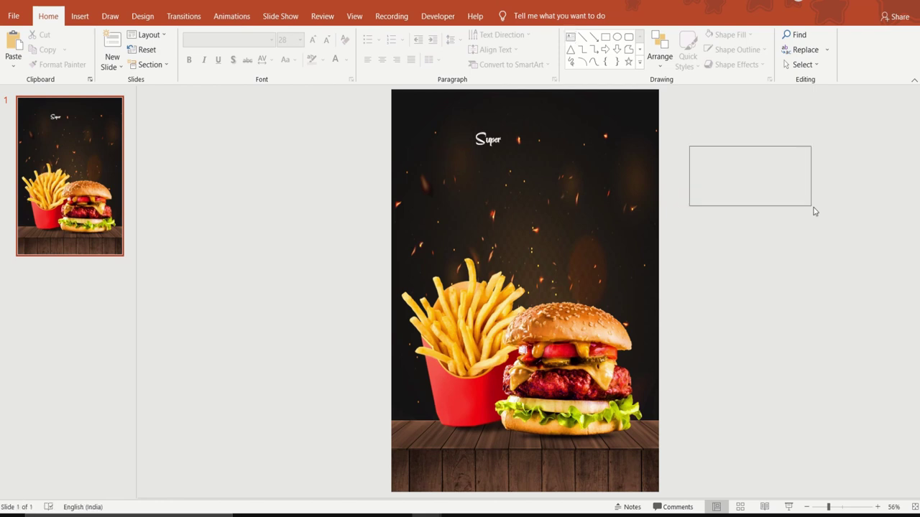
text(DELICIOUS)
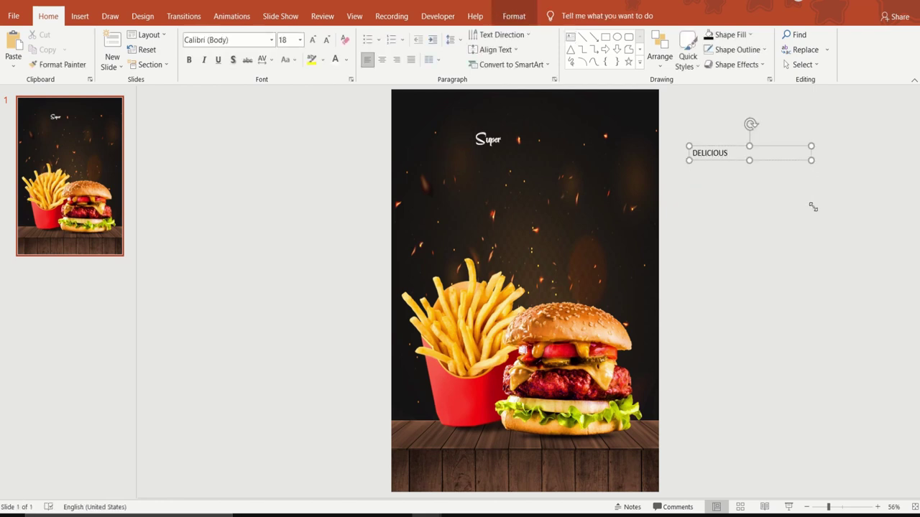
drag(727, 153, 692, 154)
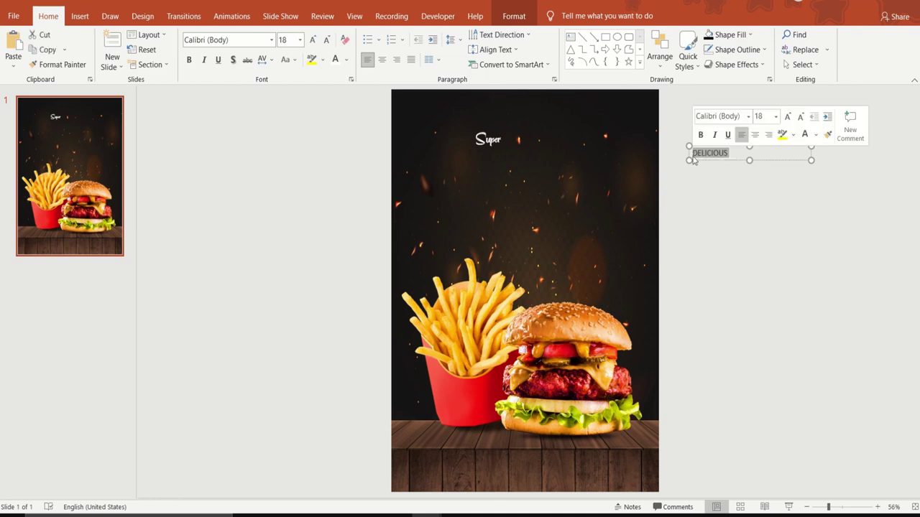
Format 'DELICIOUS' as gold Franklin Gothic Demi Cond at size 60
click(272, 39)
text(Franklin Gothic Dem)
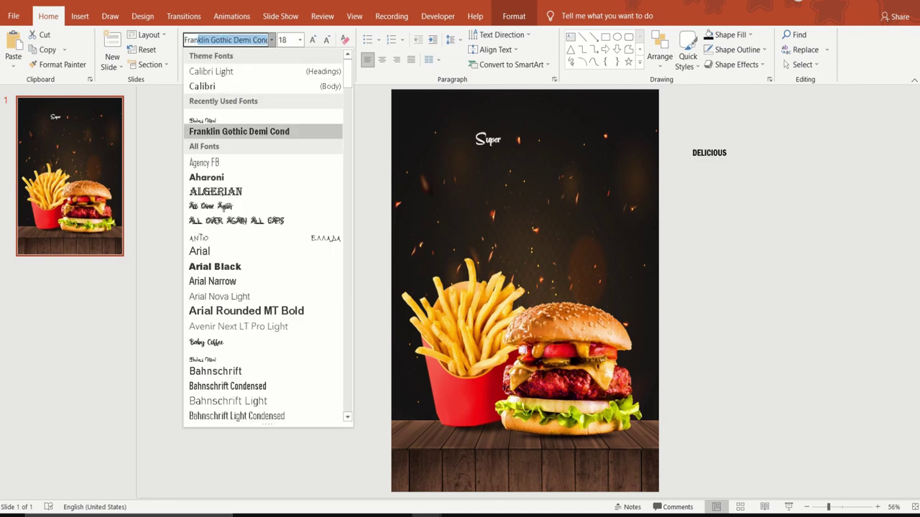
key(Return)
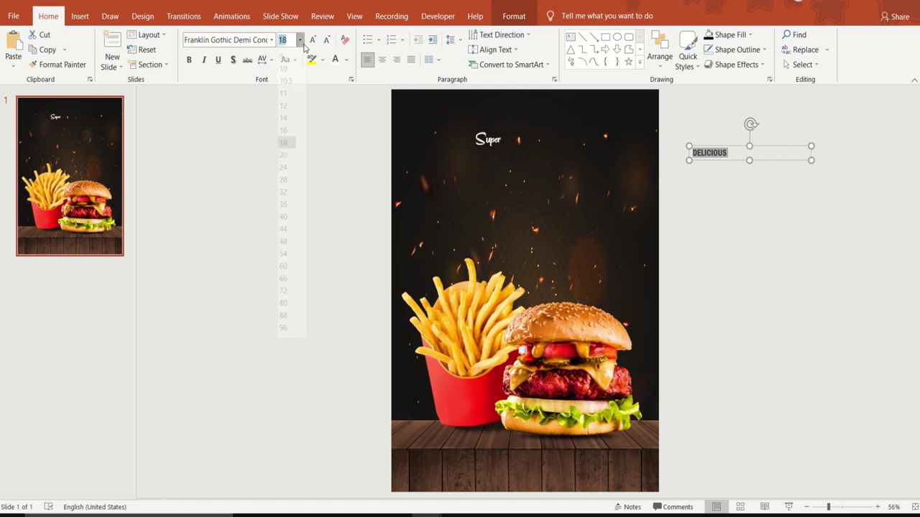
click(301, 41)
text(60)
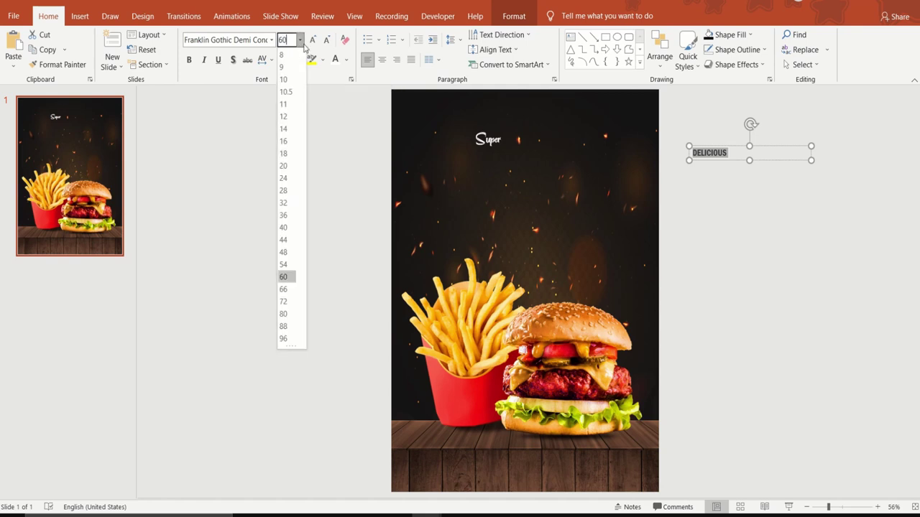
key(Return)
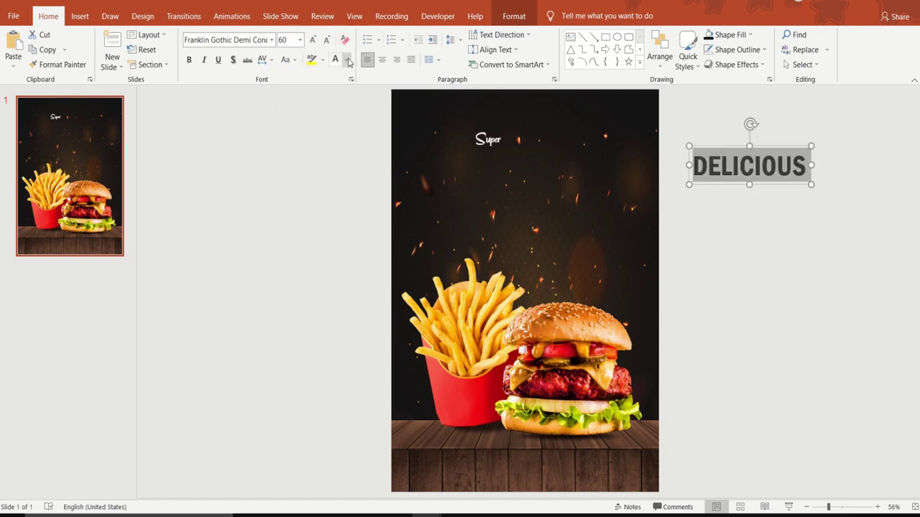
click(347, 60)
click(355, 161)
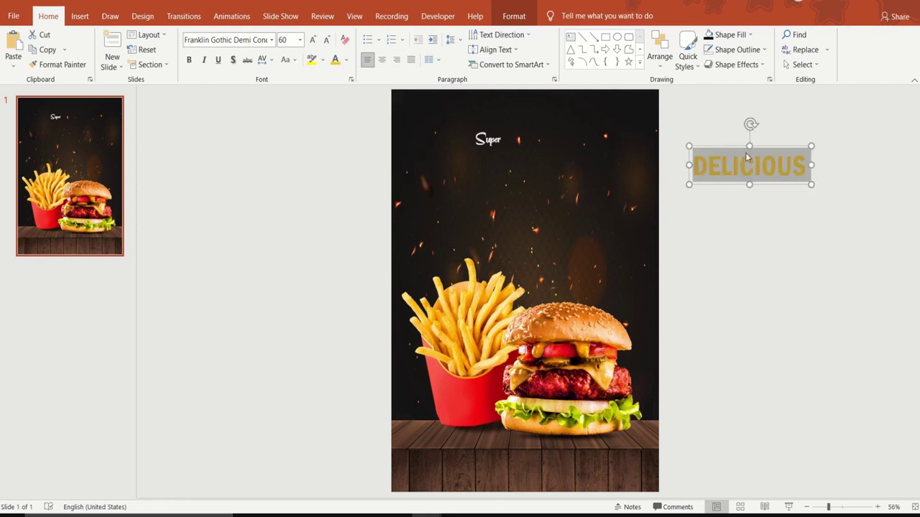
Place 'DELICIOUS' beside 'Super' near the poster top
drag(712, 180, 514, 169)
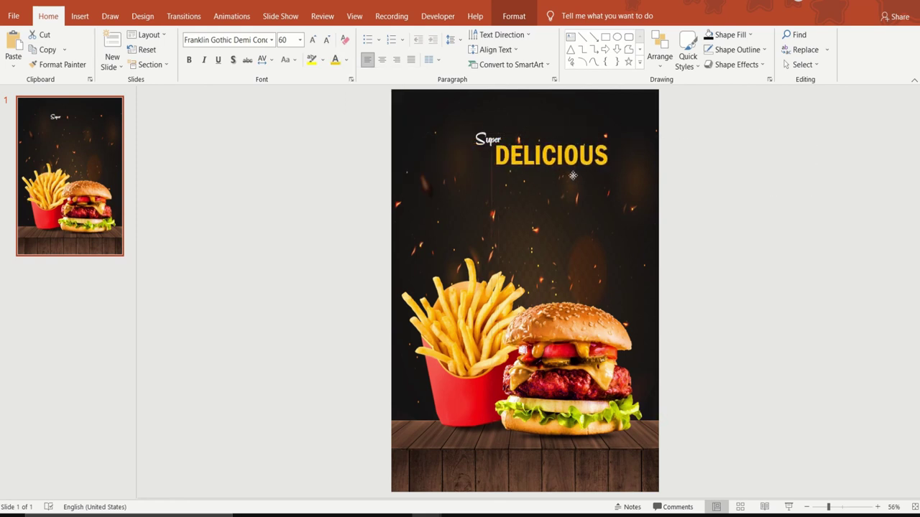
click(726, 215)
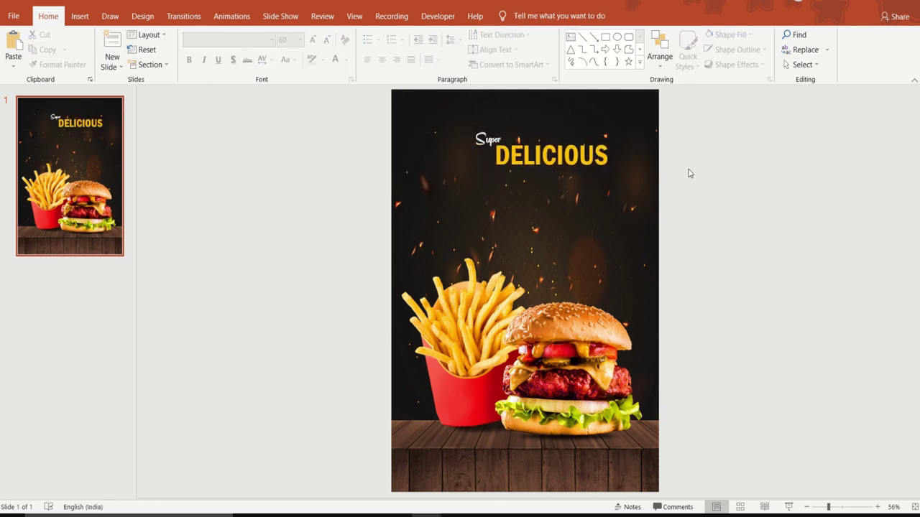
click(570, 36)
Add a text box beside the slide containing the word 'Burgers'
click(569, 39)
drag(702, 169, 834, 236)
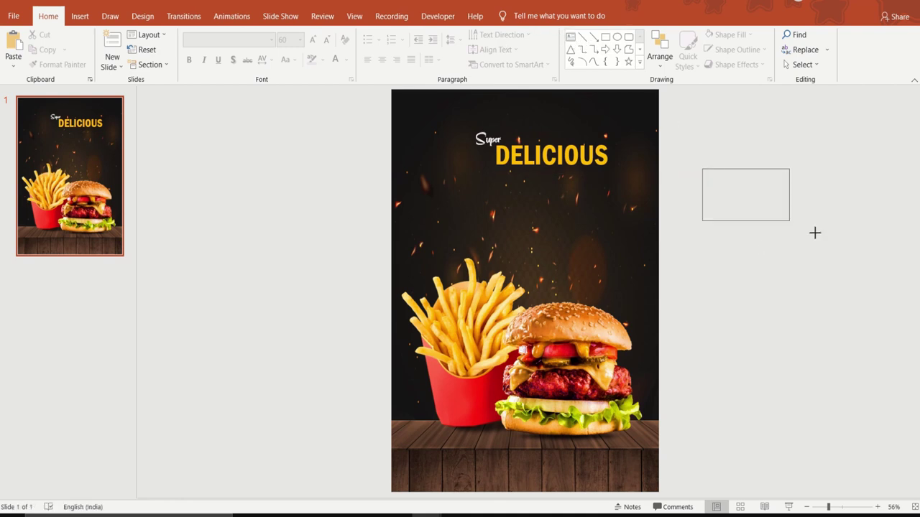
text(Burgers)
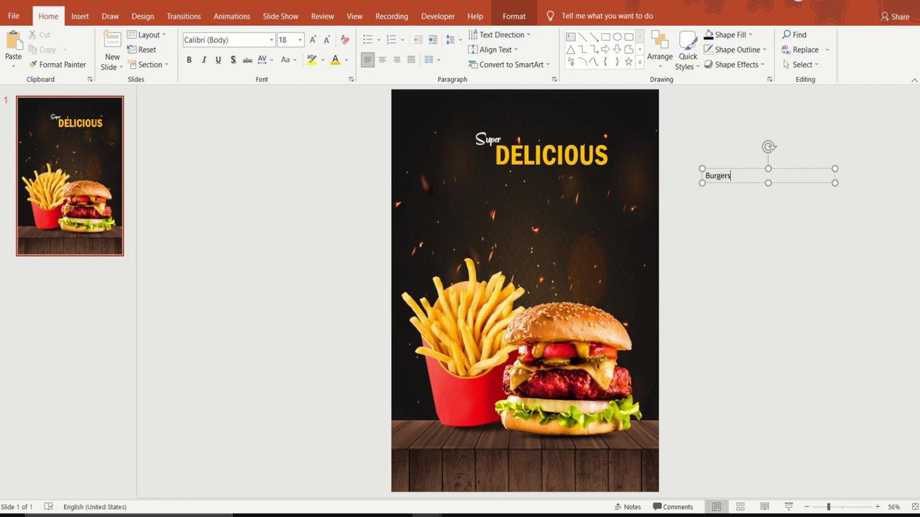
mouse_move(729, 178)
mouse_down()
mouse_move(703, 175)
mouse_move(725, 176)
mouse_up()
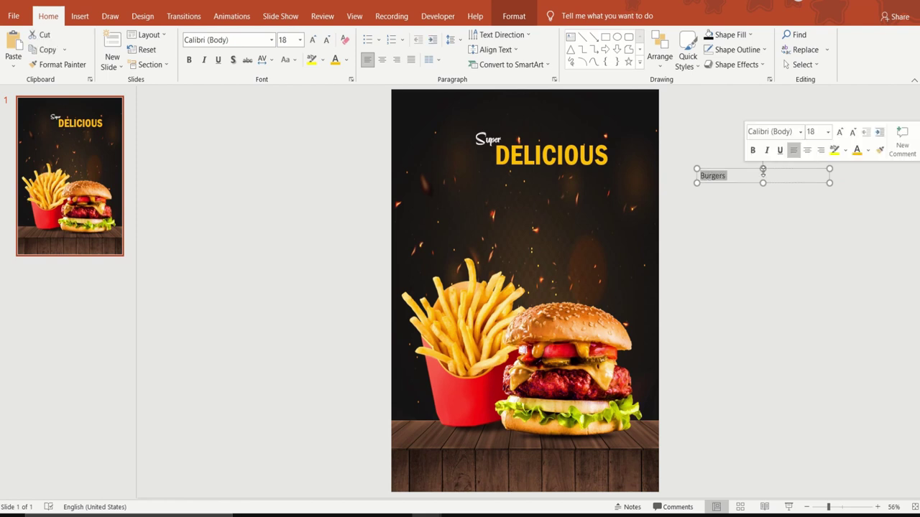
Set 'Burgers' to Badcats Med at size 150 and widen its box to one line
click(273, 40)
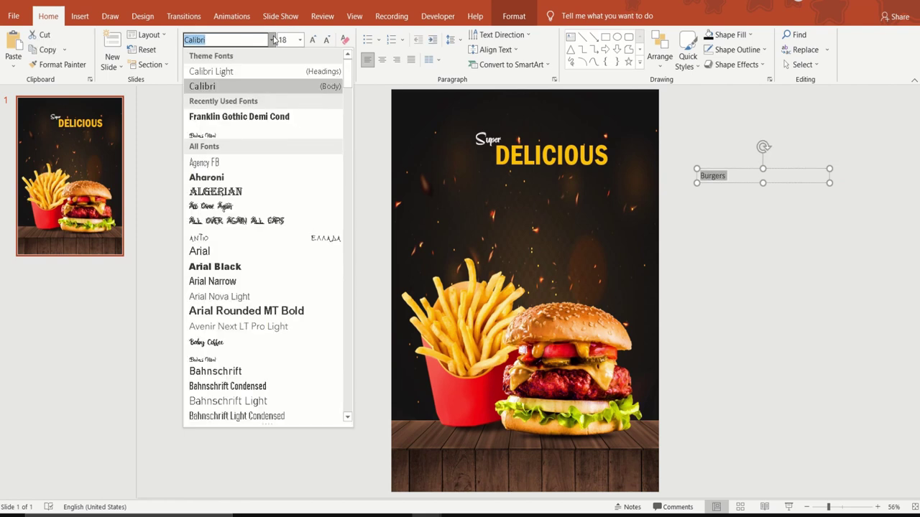
text(Badcats Med)
key(Return)
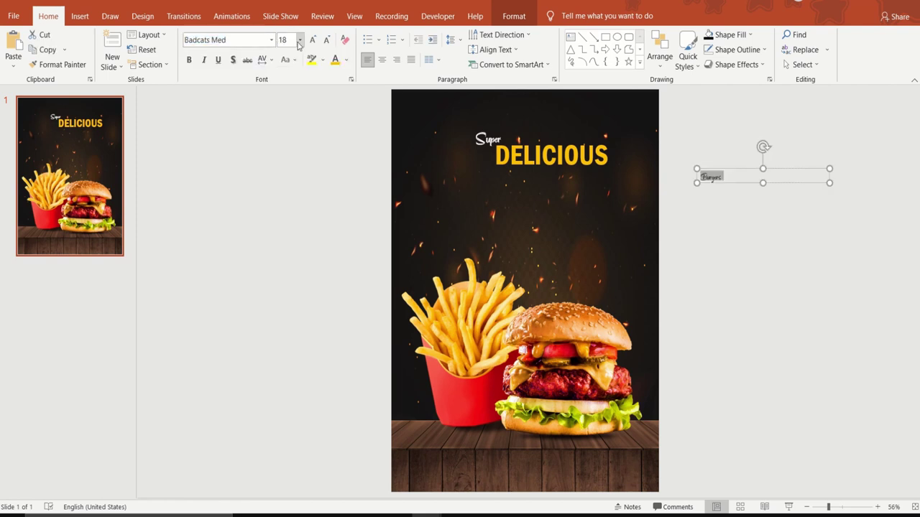
click(300, 41)
text(1)
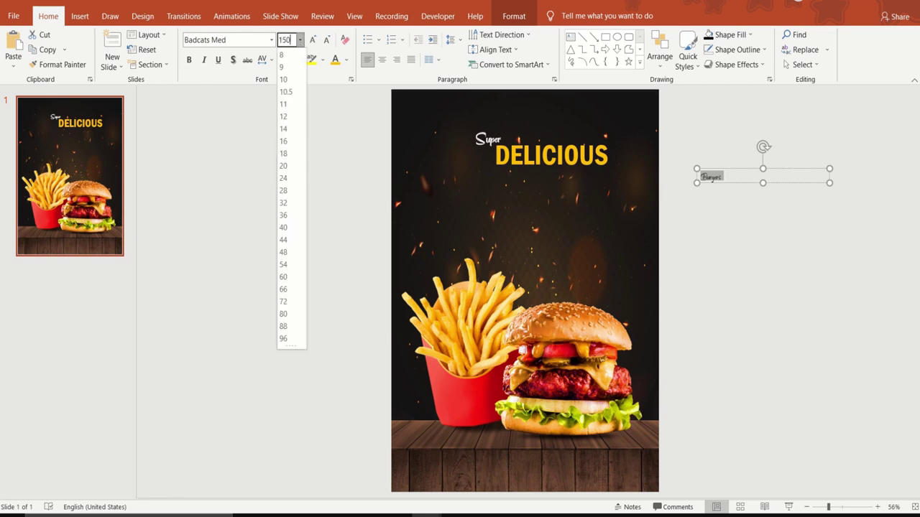
key(Return)
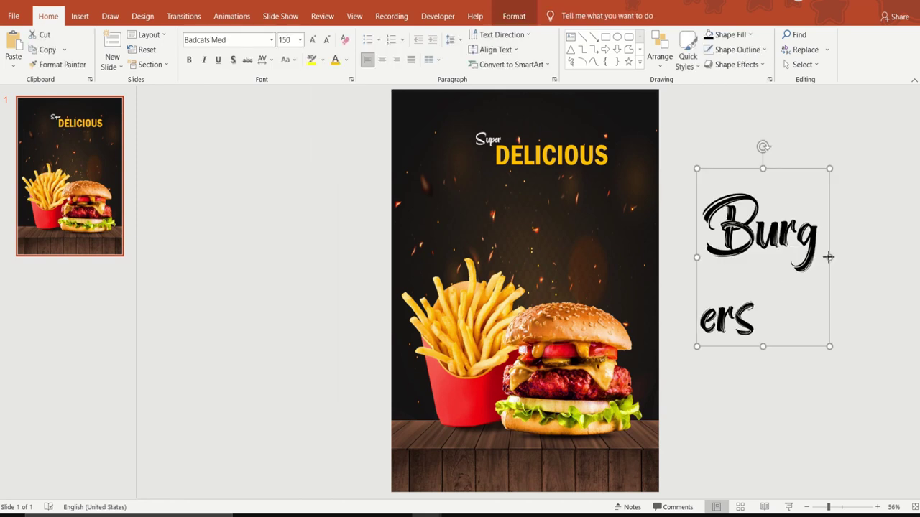
mouse_move(829, 257)
mouse_down()
mouse_move(878, 259)
mouse_move(586, 220)
mouse_up()
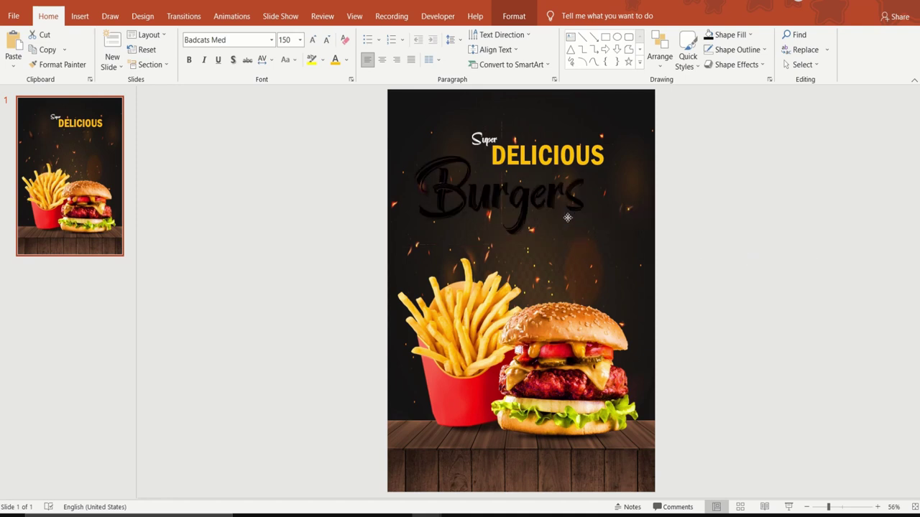
Colour 'Burgers' white and nudge it just below 'Super DELICIOUS'
double_click(595, 198)
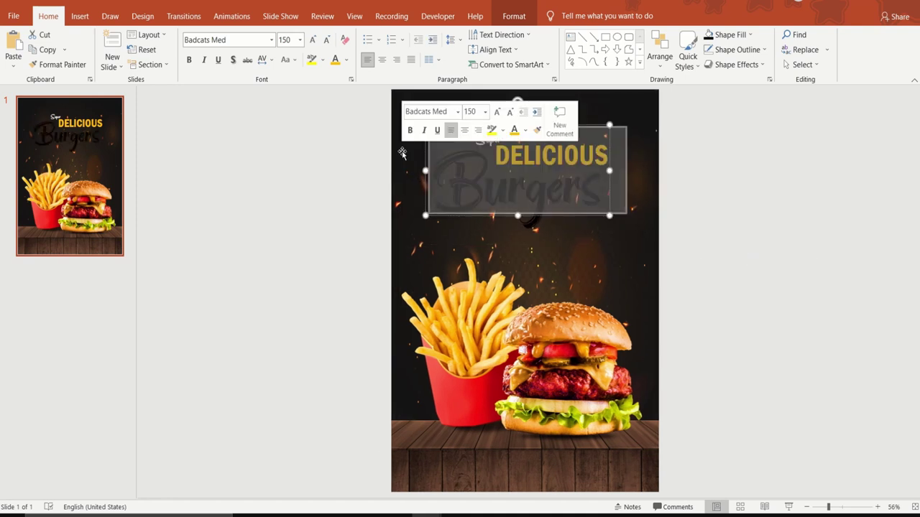
click(347, 64)
click(335, 89)
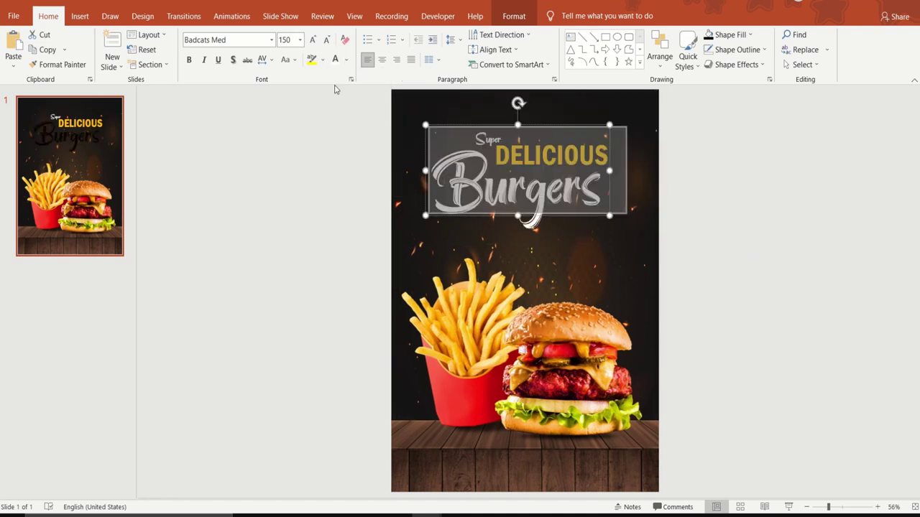
click(731, 216)
click(593, 216)
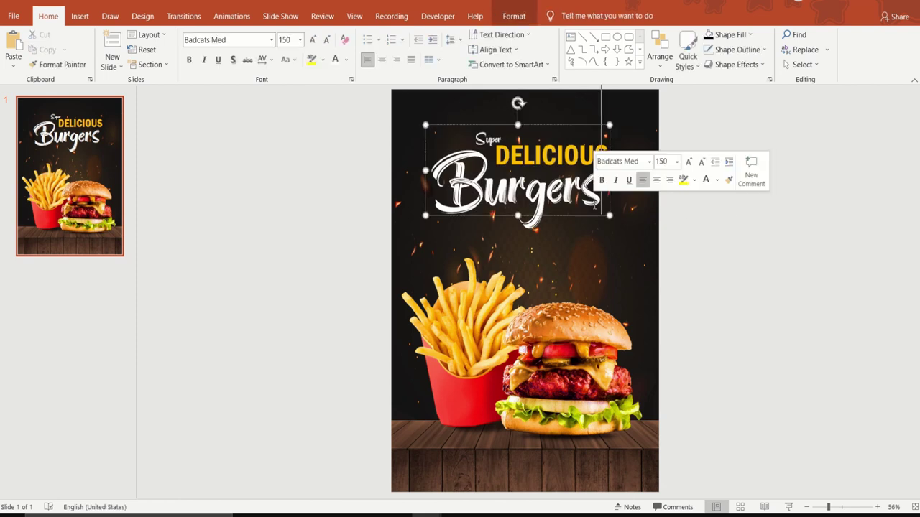
drag(593, 216, 596, 213)
click(724, 239)
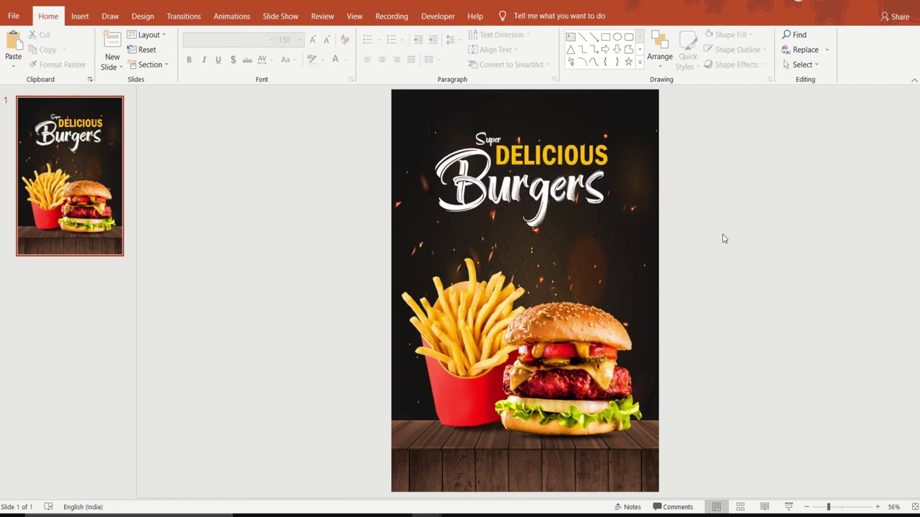
Create a text box beside the slide holding a Road Rage brush-stroke letter at size 150
click(570, 37)
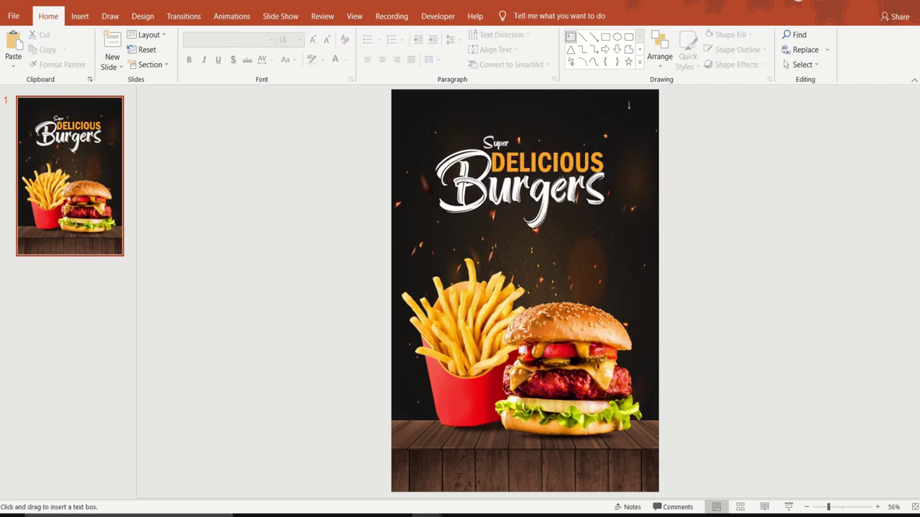
drag(702, 225, 782, 307)
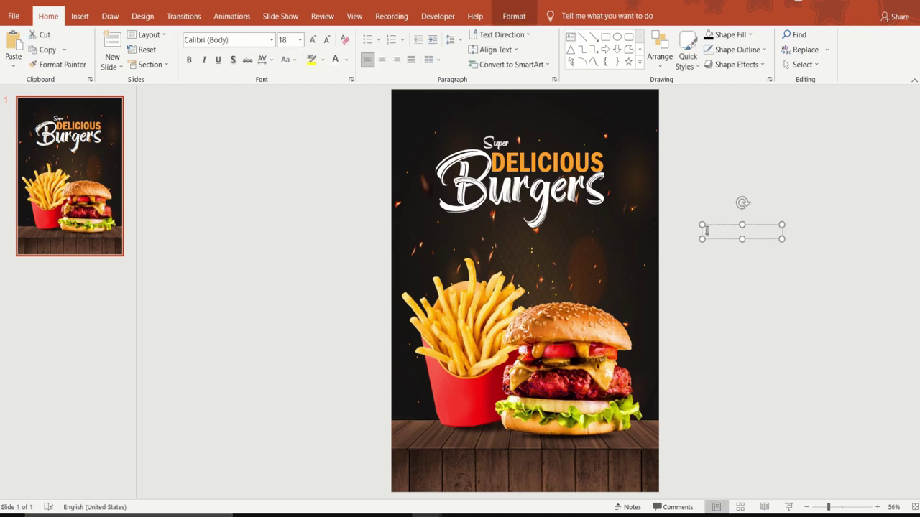
click(272, 41)
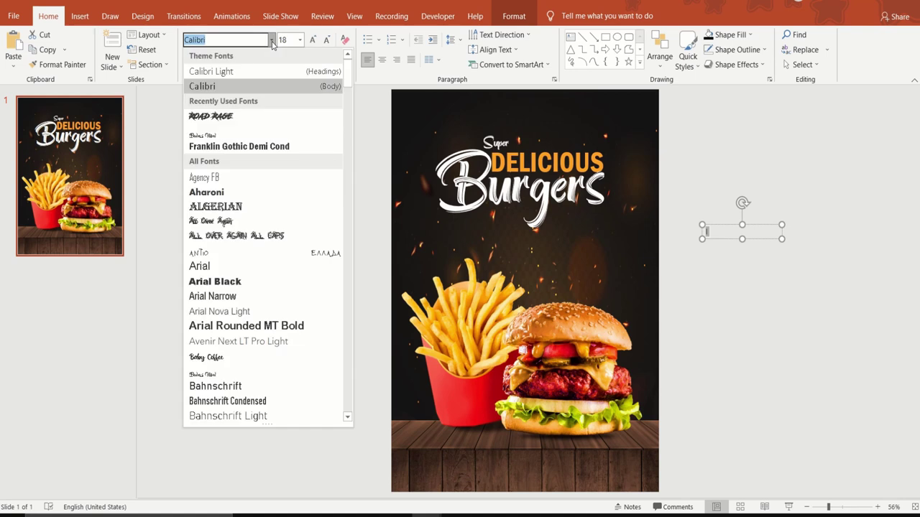
text(r)
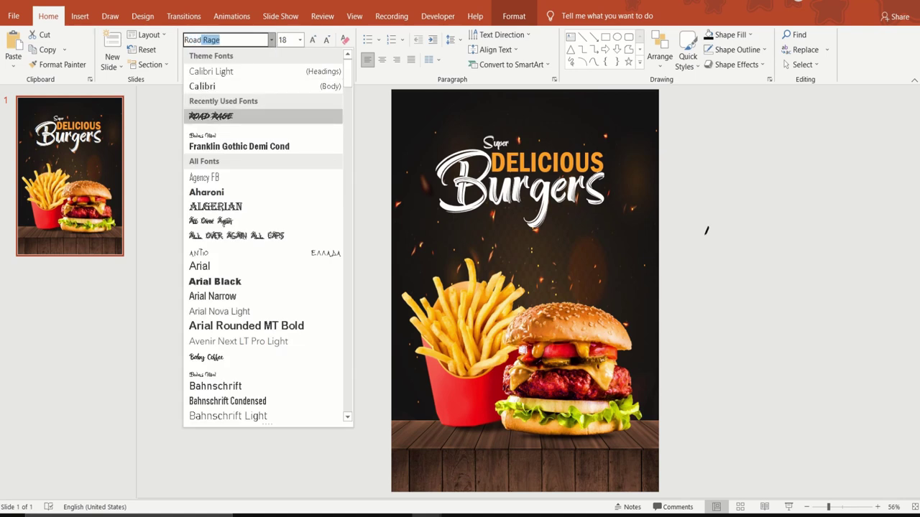
key(Return)
key(Tab)
key(alt+Down)
text(1)
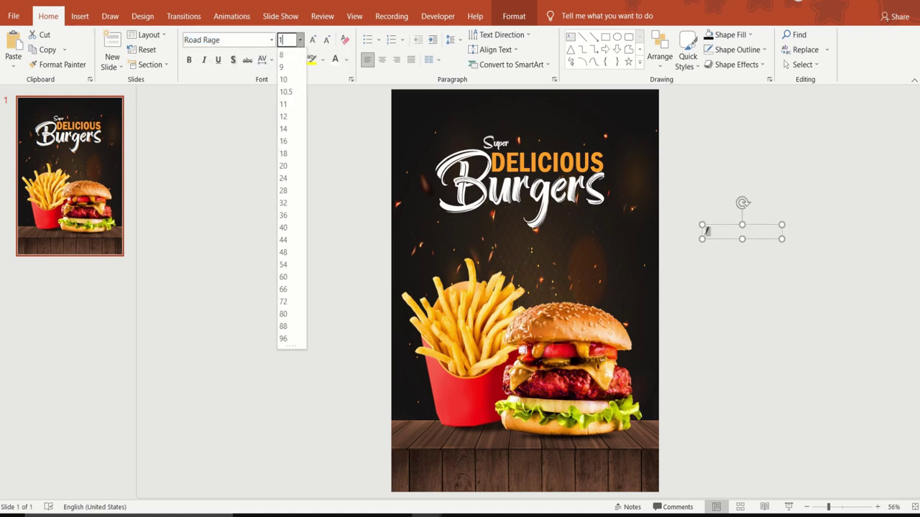
key(Return)
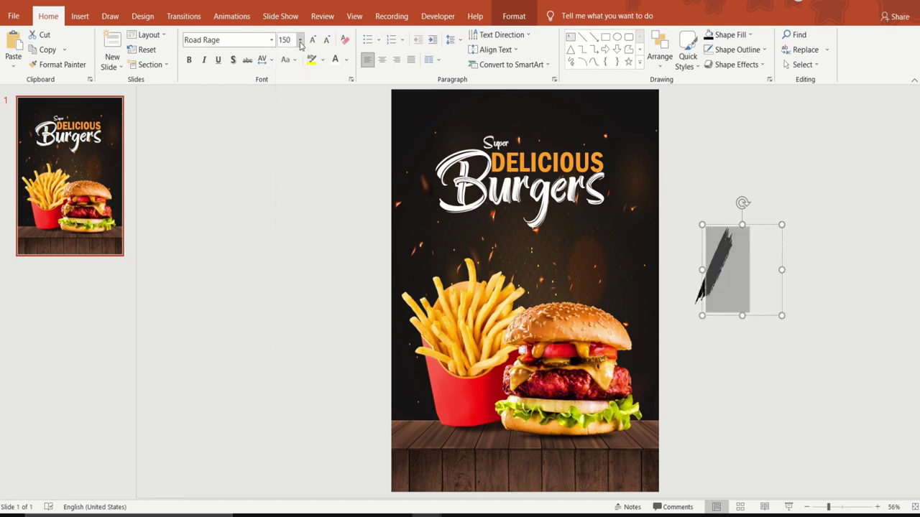
click(863, 227)
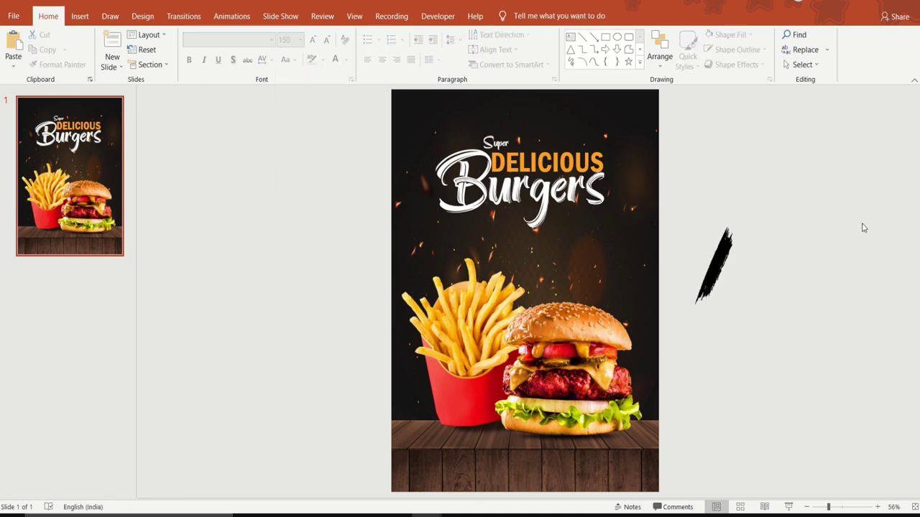
click(606, 36)
Draw a rectangle over the brush-stroke letter and send it behind the letter
drag(687, 160, 756, 340)
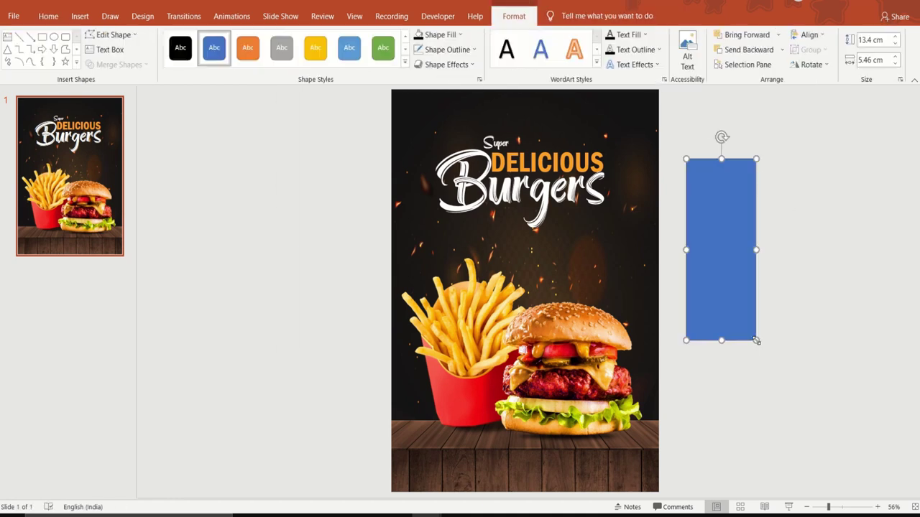
right_click(704, 280)
click(733, 355)
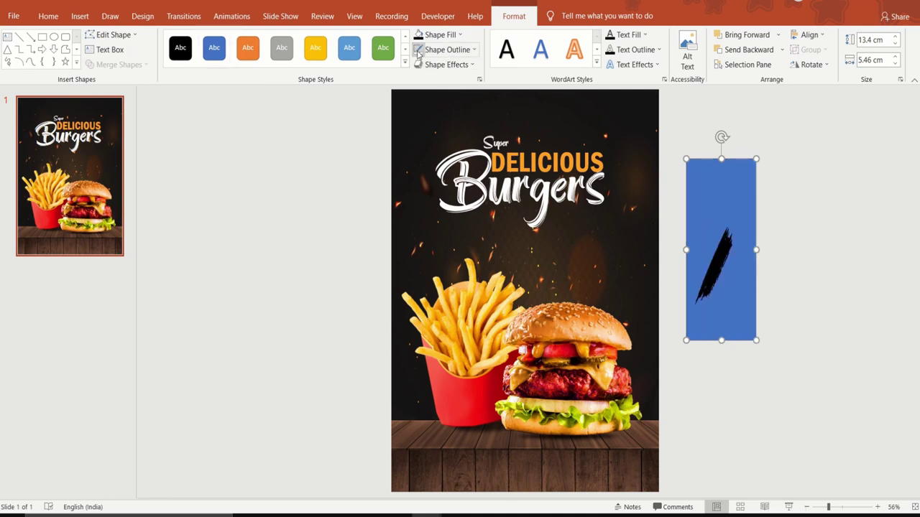
click(800, 234)
Intersect the letter with the rectangle, then widen and stretch the resulting shape taller
click(740, 254)
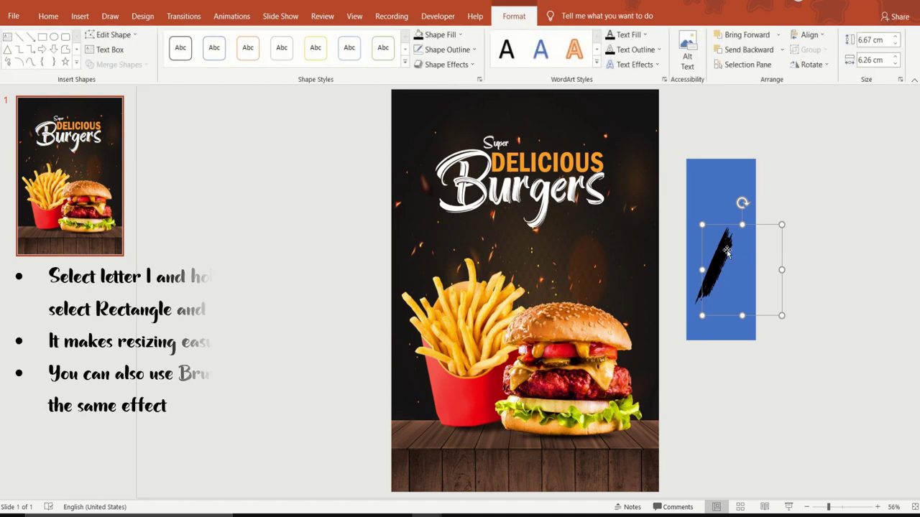
shift+click(727, 190)
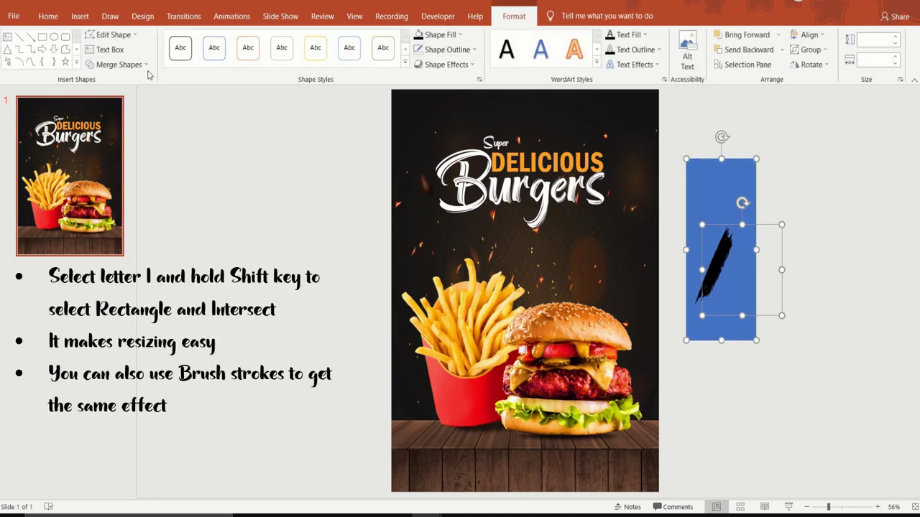
click(117, 64)
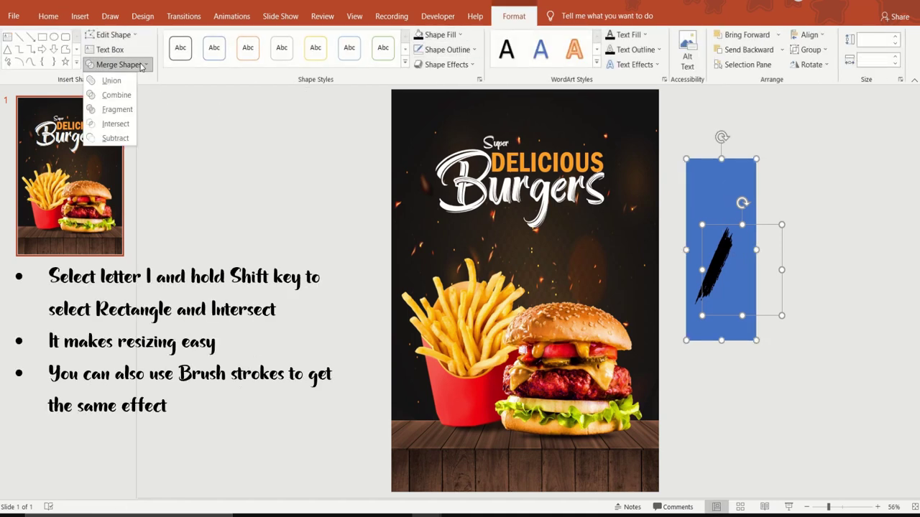
click(115, 124)
drag(732, 265, 779, 266)
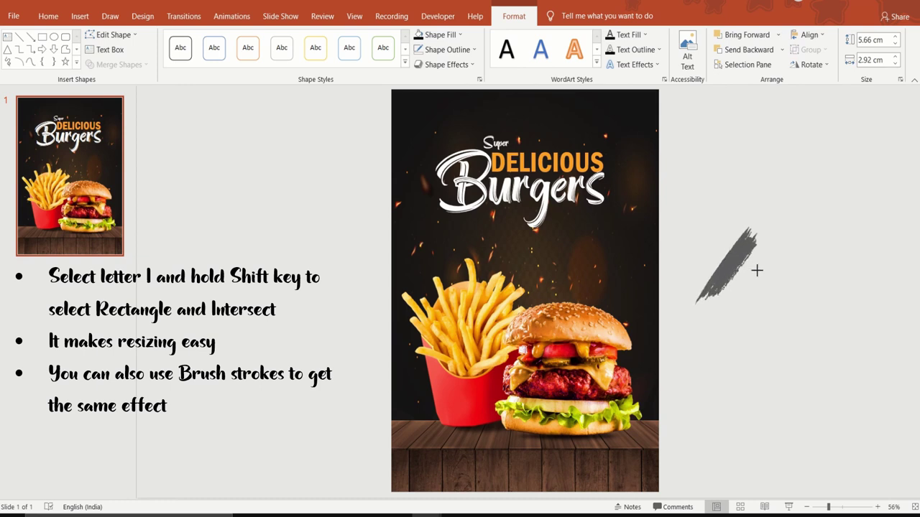
drag(737, 304, 720, 330)
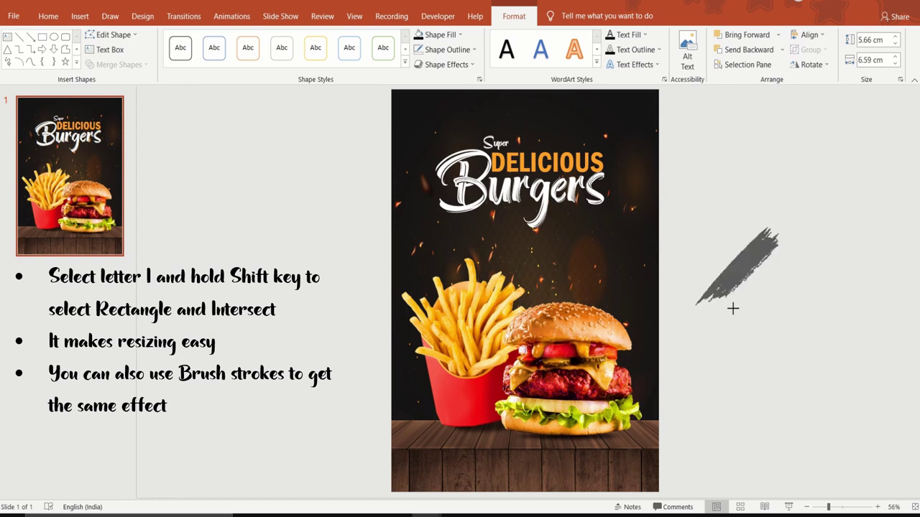
Rotate the brush stroke clockwise and fill it yellow
drag(738, 204, 784, 203)
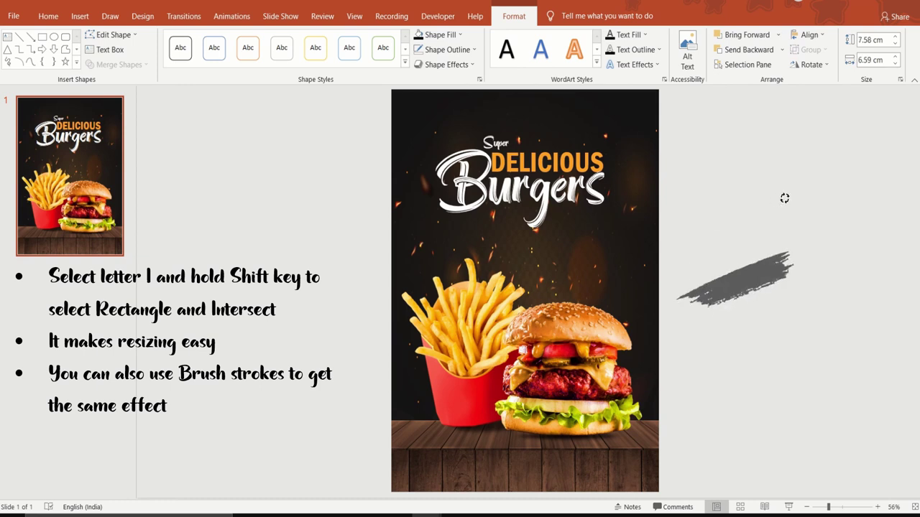
click(452, 36)
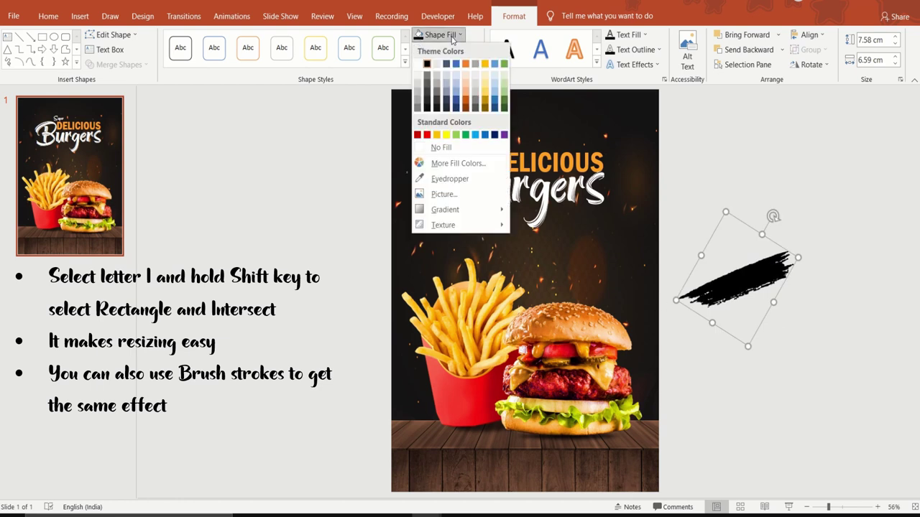
click(436, 135)
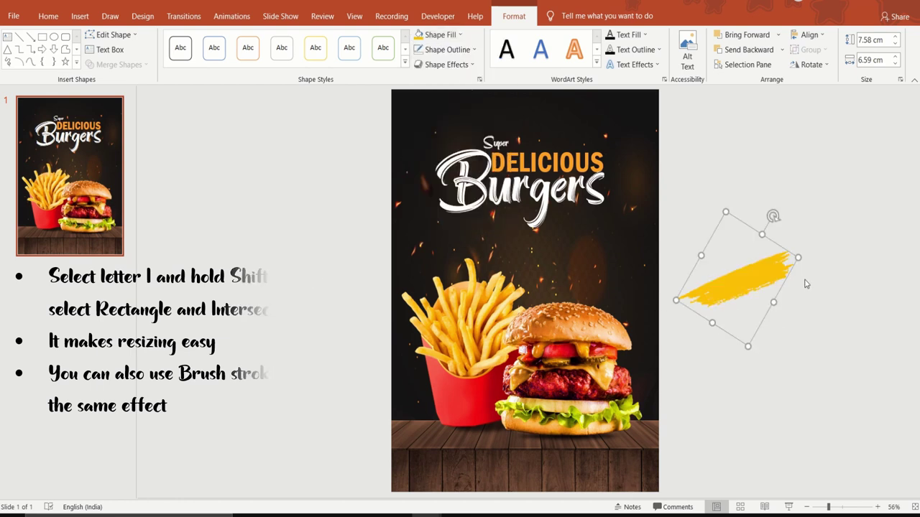
Position the yellow stroke under 'Burgers' toward the right and fine-tune its angle
mouse_move(734, 277)
mouse_down()
mouse_move(593, 224)
mouse_move(665, 197)
mouse_move(645, 194)
mouse_up()
drag(586, 224, 593, 220)
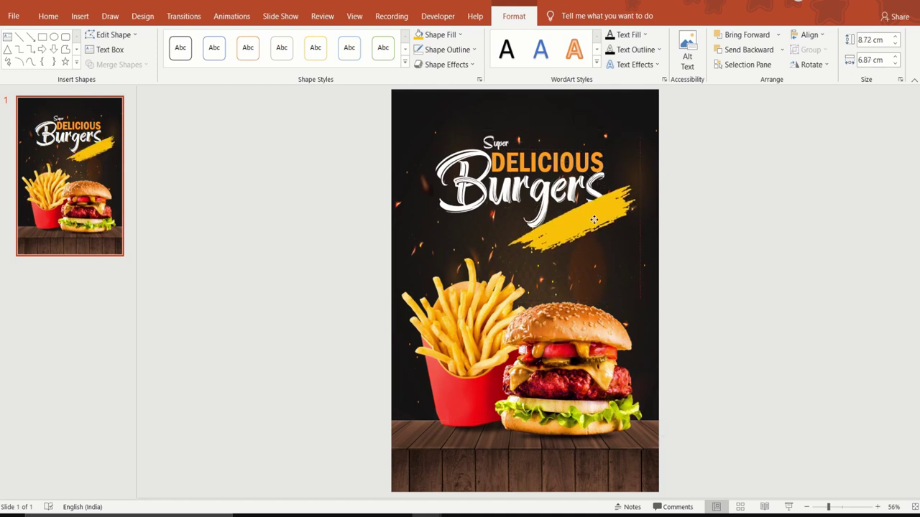
drag(612, 148, 619, 154)
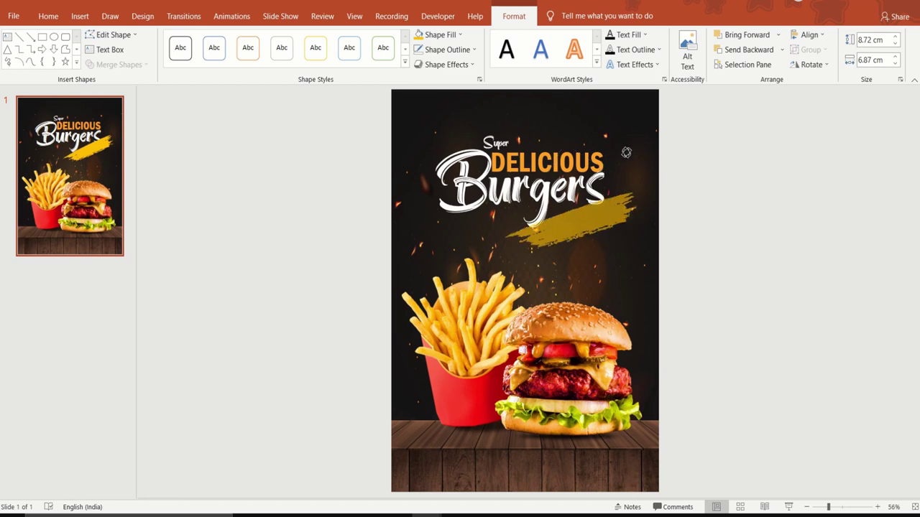
drag(581, 228, 583, 230)
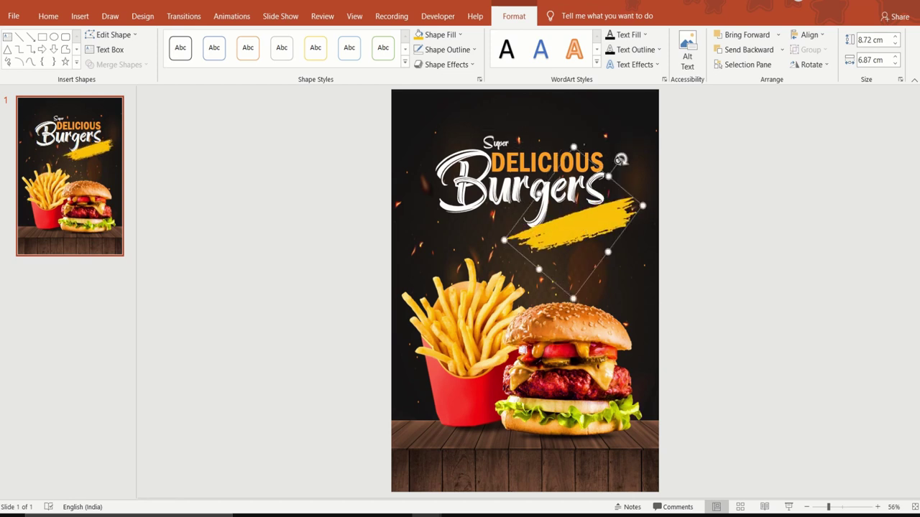
drag(617, 158, 615, 156)
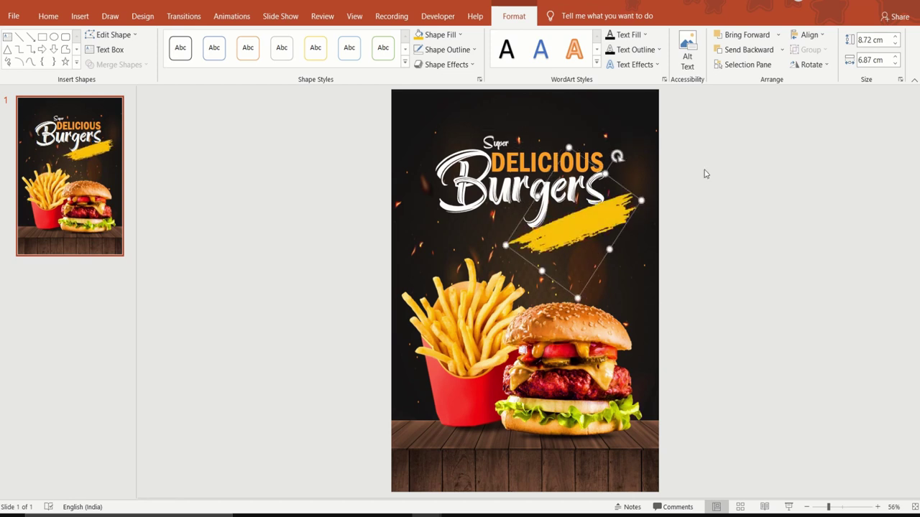
click(726, 186)
Add a 'BEST DEAL' text box in 40-pt Franklin Gothic Demi Cond beside the slide
click(569, 39)
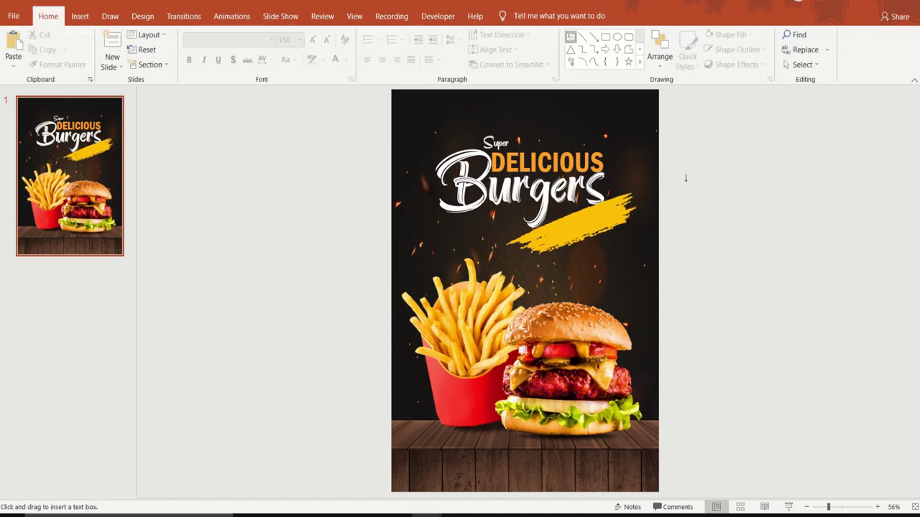
drag(704, 214, 794, 244)
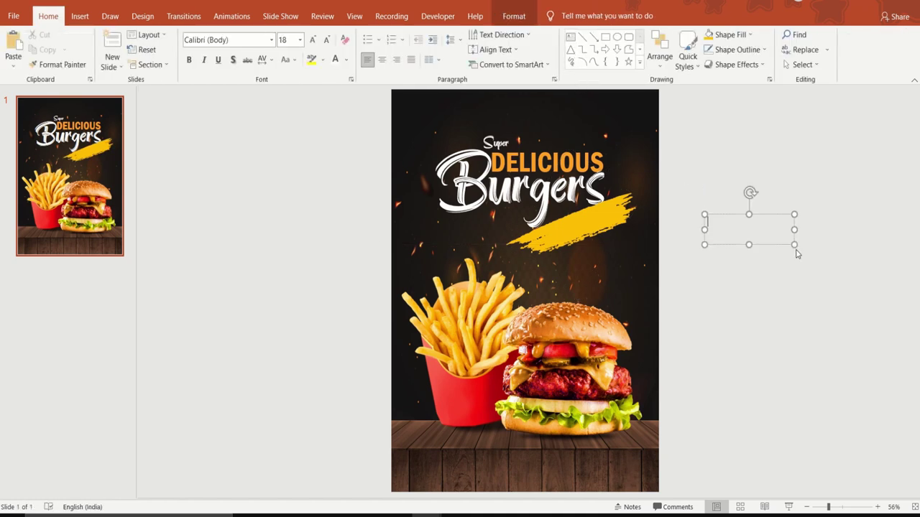
text(BEST DEAL)
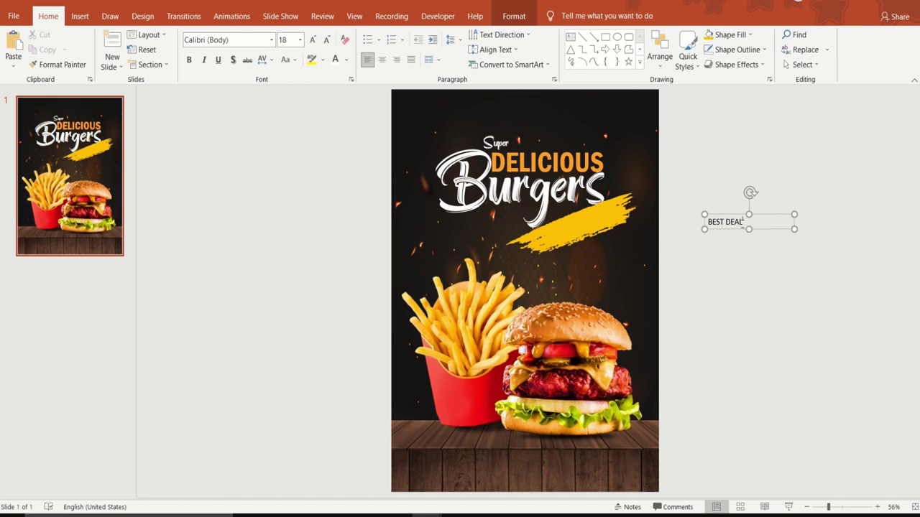
drag(742, 222, 691, 230)
click(271, 39)
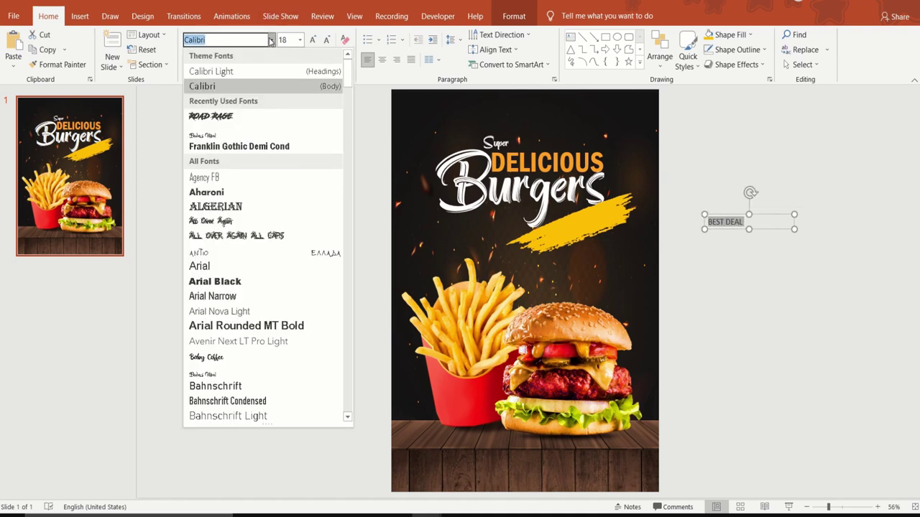
click(266, 147)
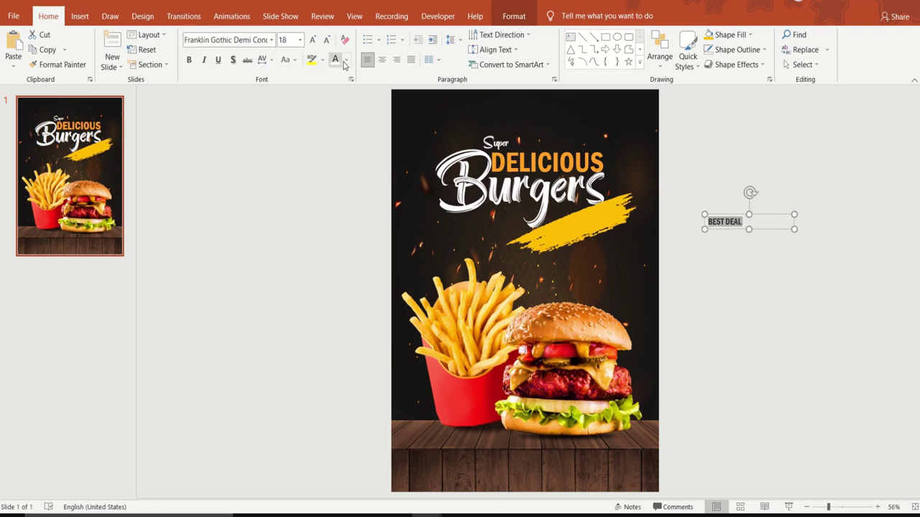
click(300, 40)
text(40)
key(Return)
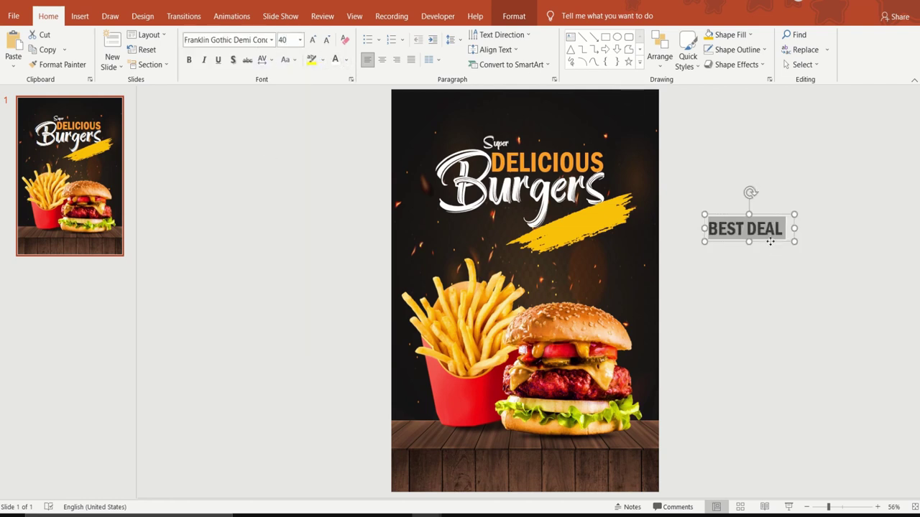
Move BEST DEAL onto the yellow brush stroke and tilt it to match the stroke
drag(769, 241, 604, 242)
mouse_move(584, 193)
mouse_down()
mouse_move(572, 184)
mouse_move(612, 225)
mouse_up()
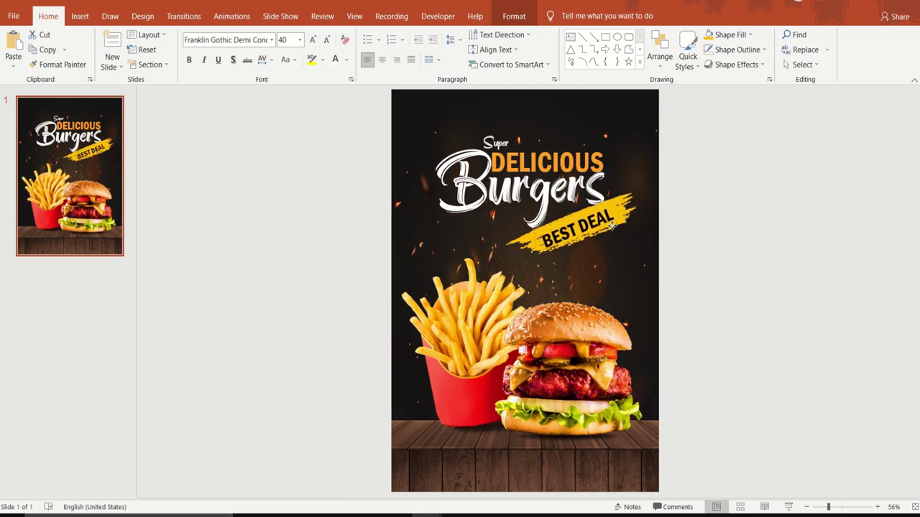
click(530, 232)
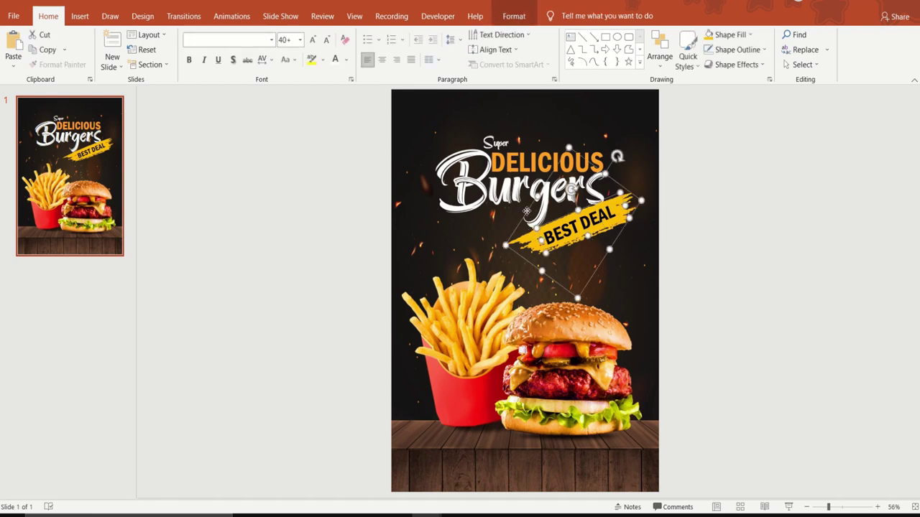
drag(527, 211, 527, 205)
Bring the Super DELICIOUS Burgers title to the front, then deselect it
right_click(489, 201)
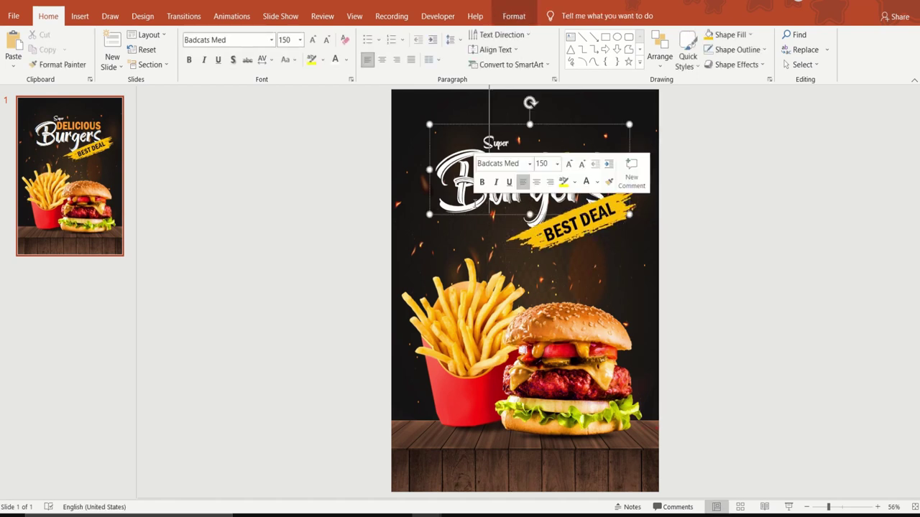
right_click(475, 207)
click(454, 216)
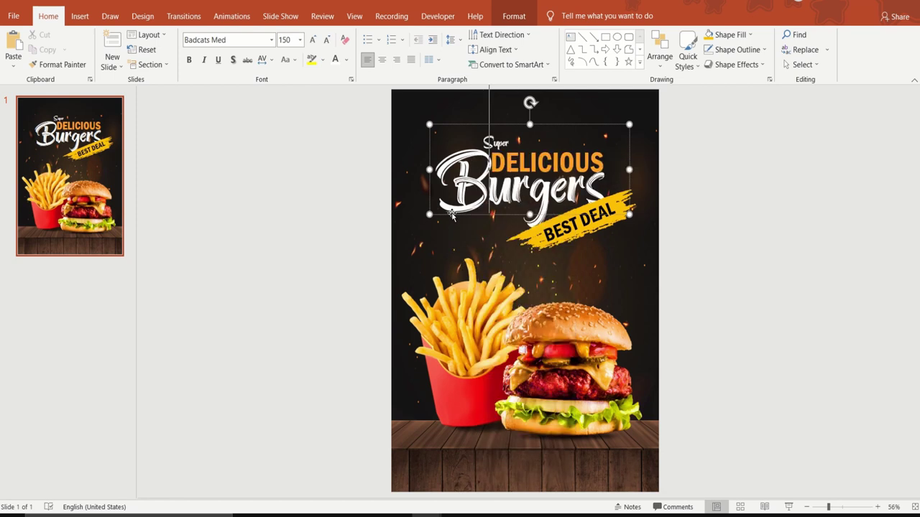
right_click(454, 215)
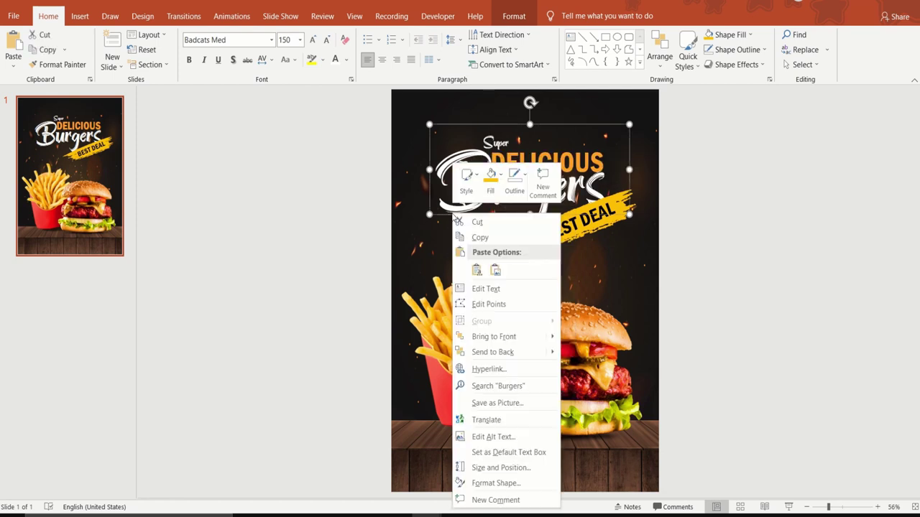
click(482, 337)
click(715, 258)
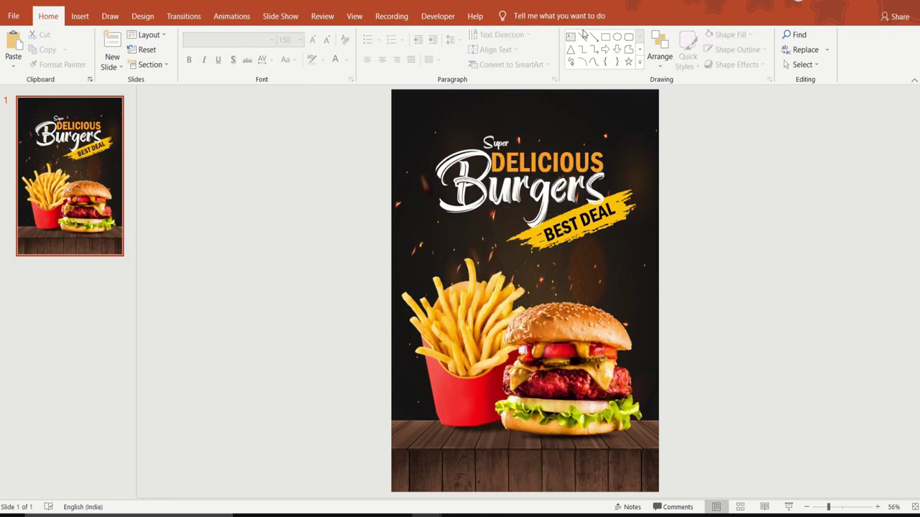
Draw a thin vertical oval filled black with 5 pt soft edges
click(617, 41)
drag(710, 189, 718, 220)
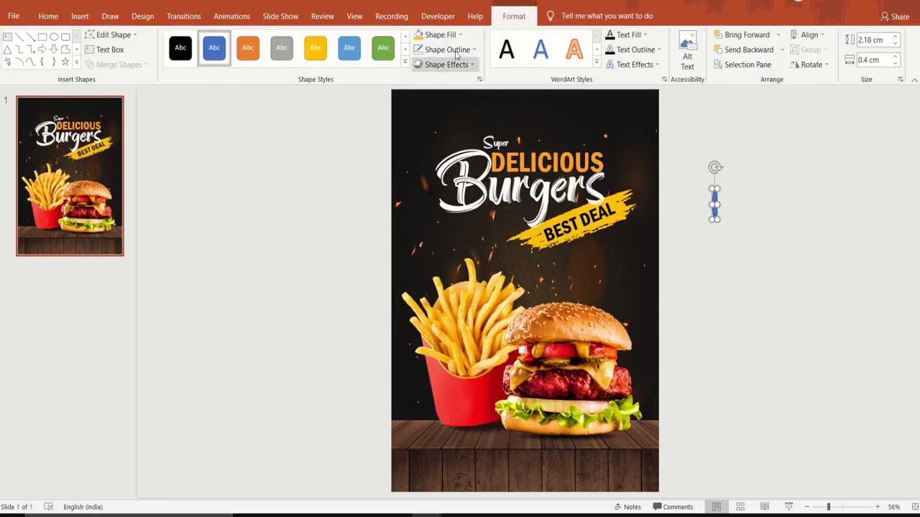
click(449, 34)
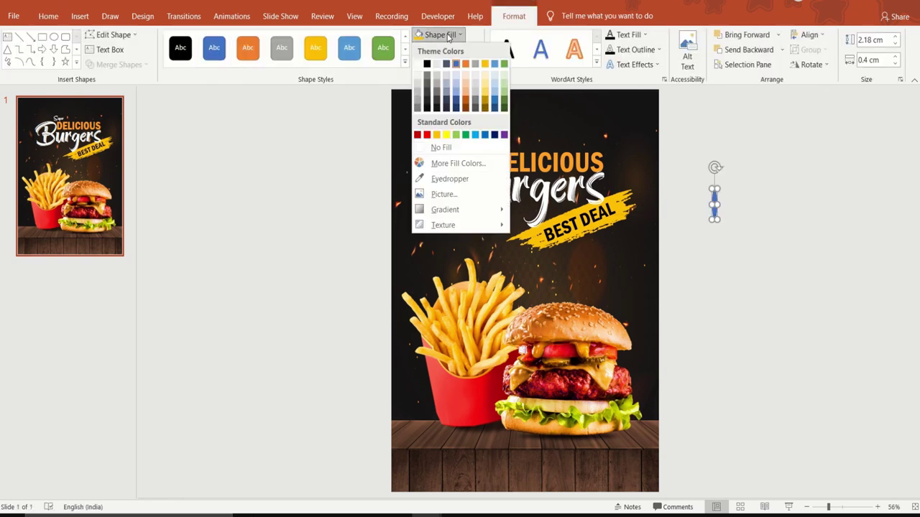
click(426, 67)
click(464, 65)
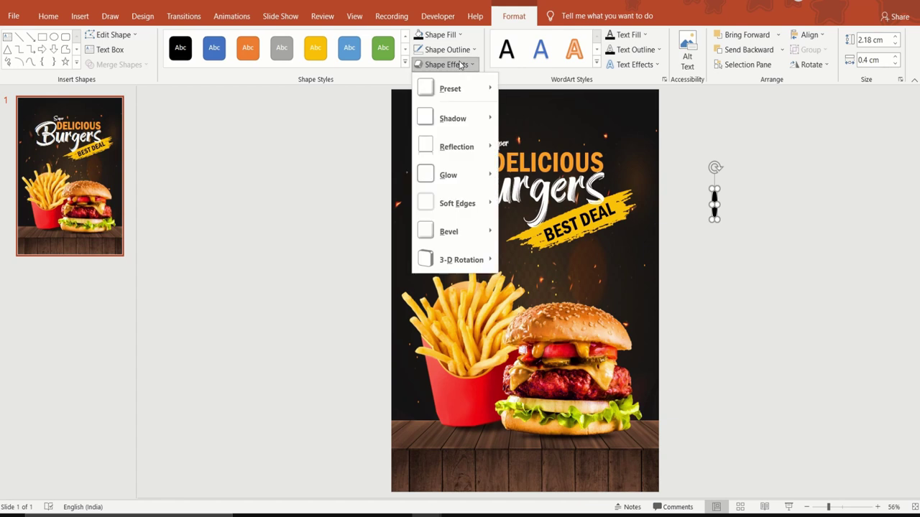
mouse_move(464, 203)
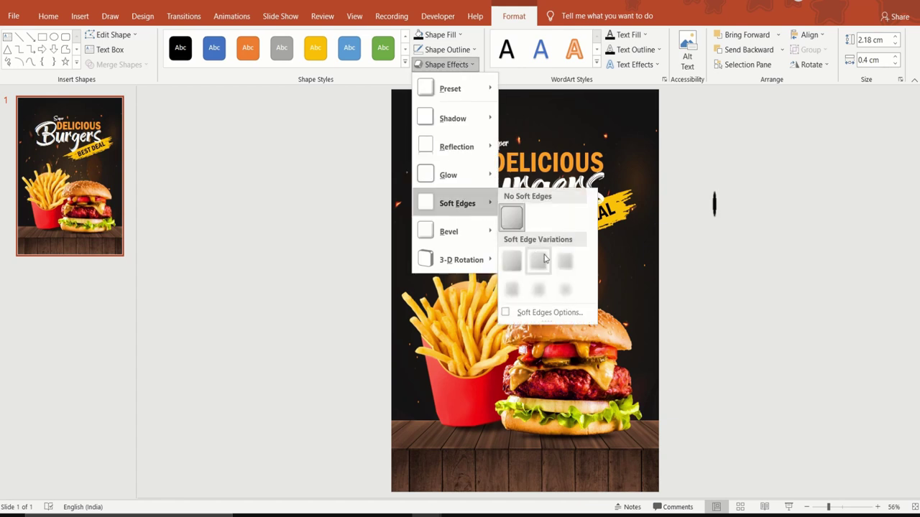
click(566, 261)
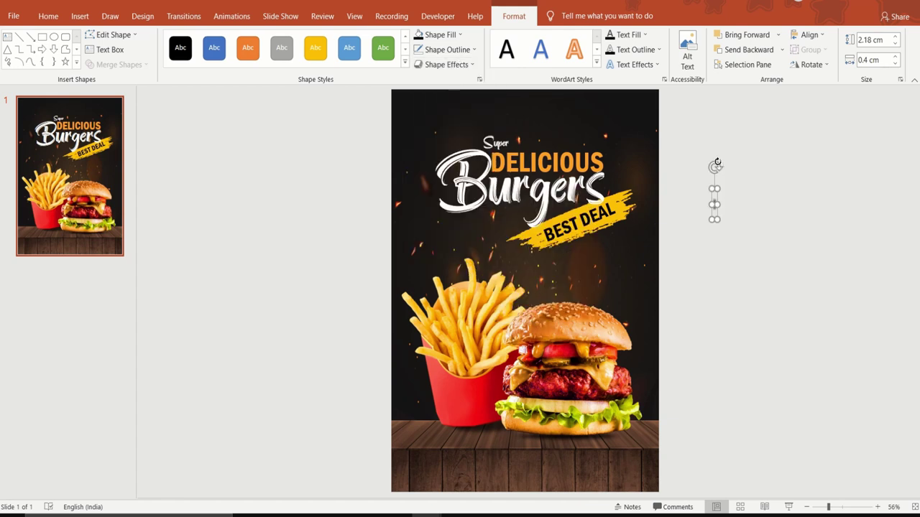
Tilt the sliver, widen it to about 1.2 cm, and place it at BEST DEAL's left end
drag(717, 162, 735, 169)
drag(715, 205, 726, 210)
key(Escape)
drag(719, 208, 537, 229)
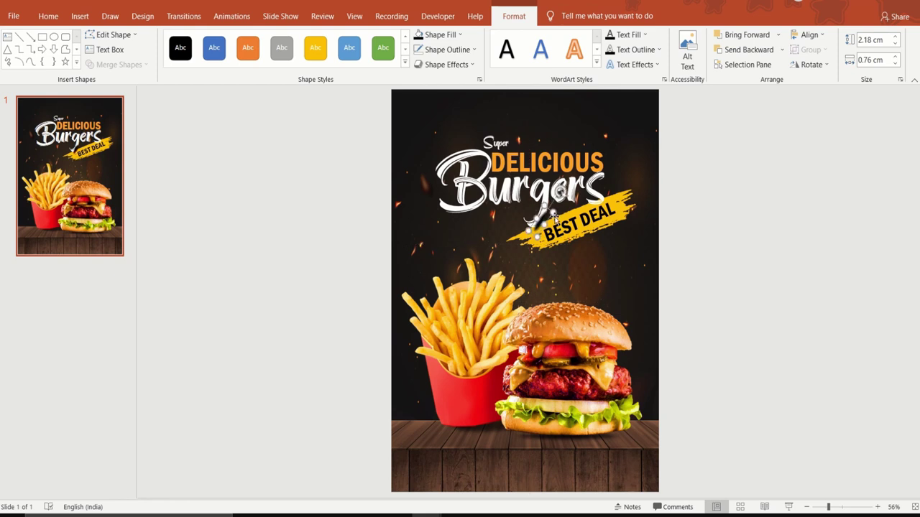
drag(544, 213, 544, 215)
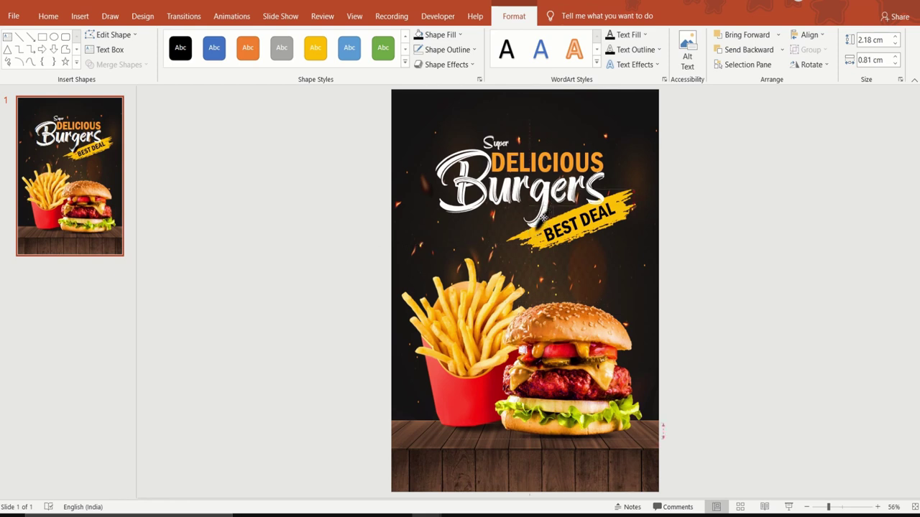
Bring the Burgers title in front of the sliver and deselect it
click(543, 209)
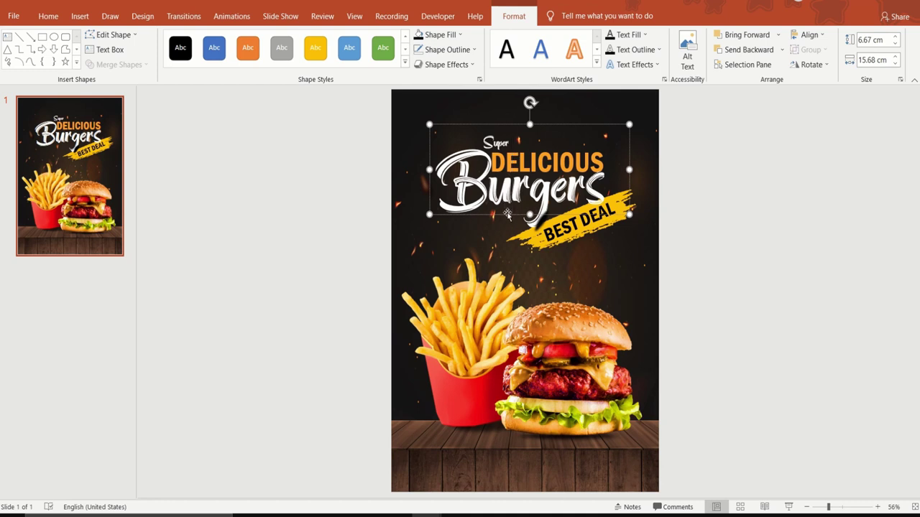
right_click(508, 214)
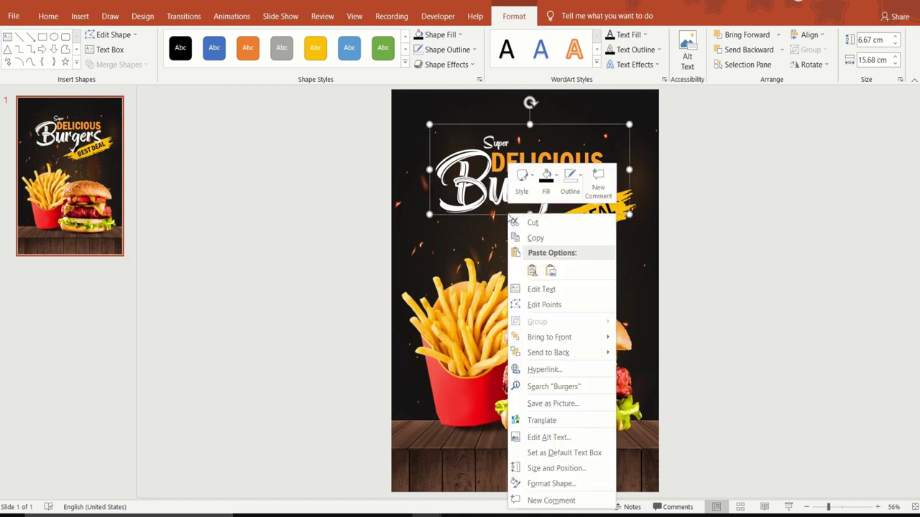
click(553, 342)
click(687, 282)
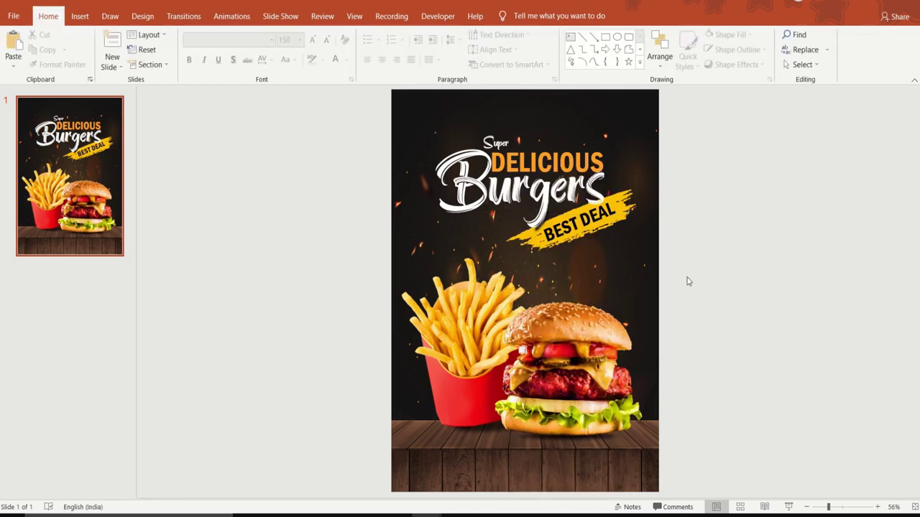
Draw a 4.5 cm circle beside the poster and fill it with the fries carton's red using Eyedropper
click(617, 37)
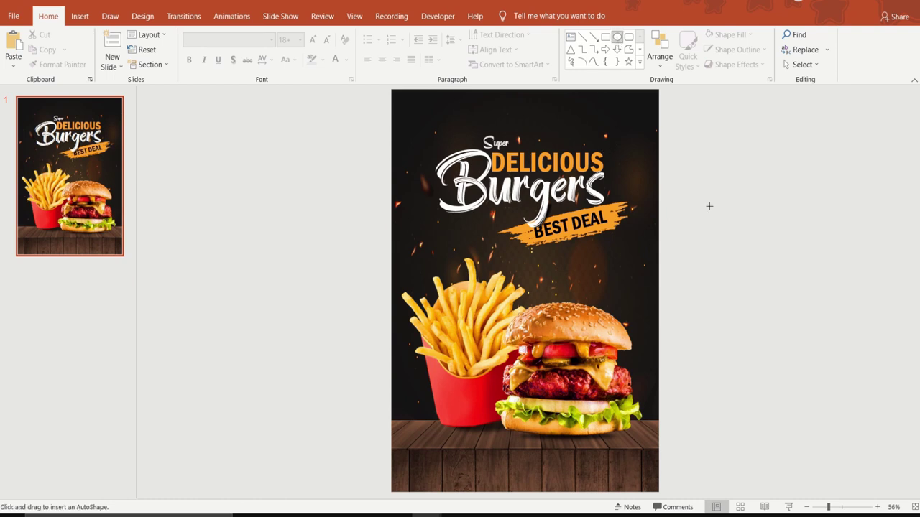
mouse_move(707, 200)
mouse_down()
mouse_move(758, 279)
mouse_move(780, 286)
mouse_up()
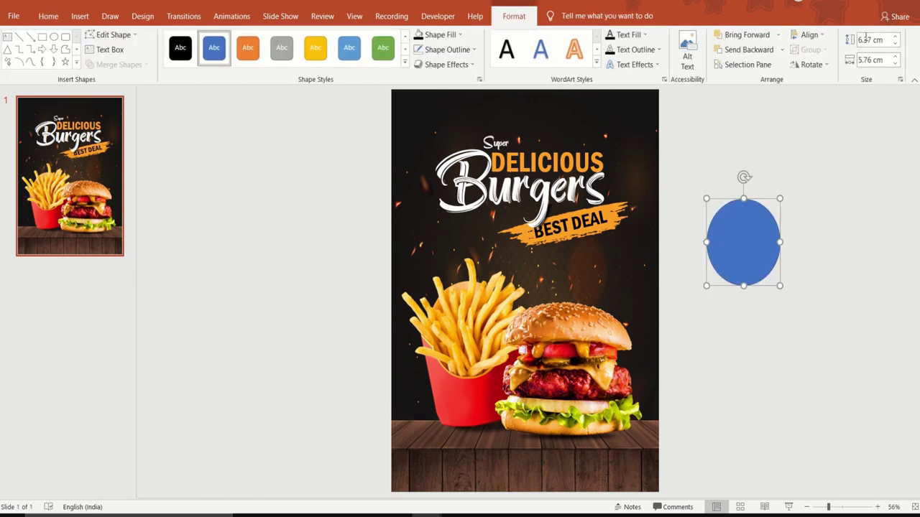
click(868, 40)
text(4.5)
key(Return)
click(863, 61)
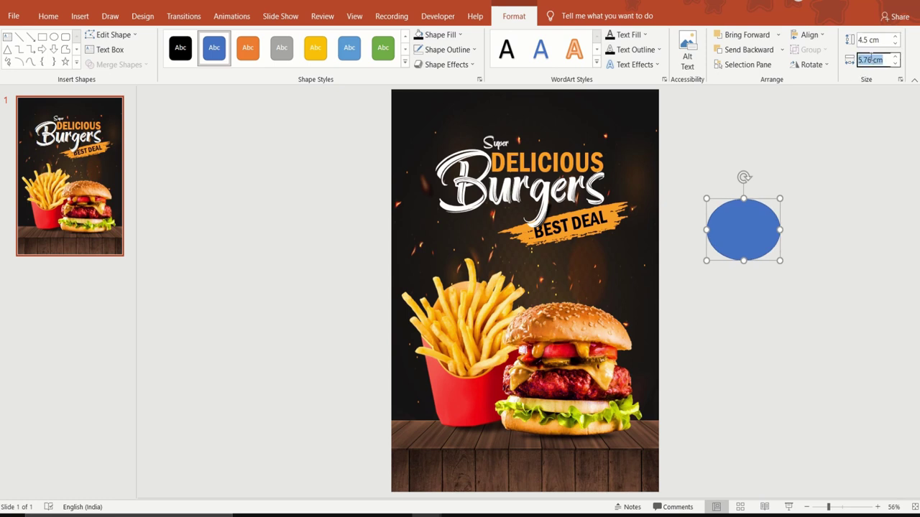
text(4.5)
key(Return)
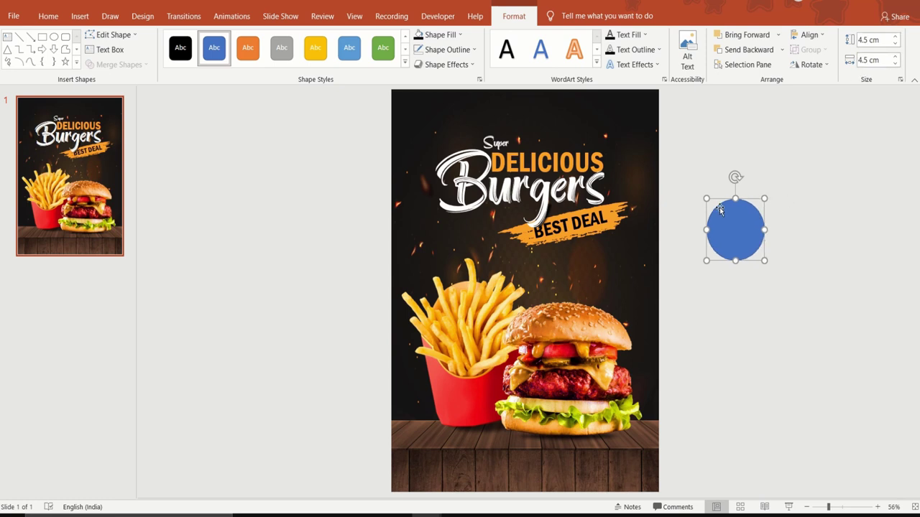
click(446, 34)
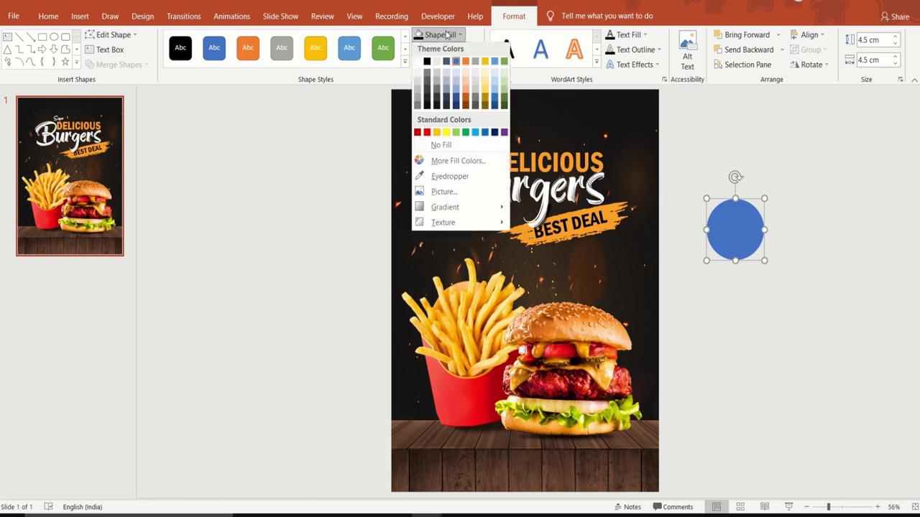
click(477, 178)
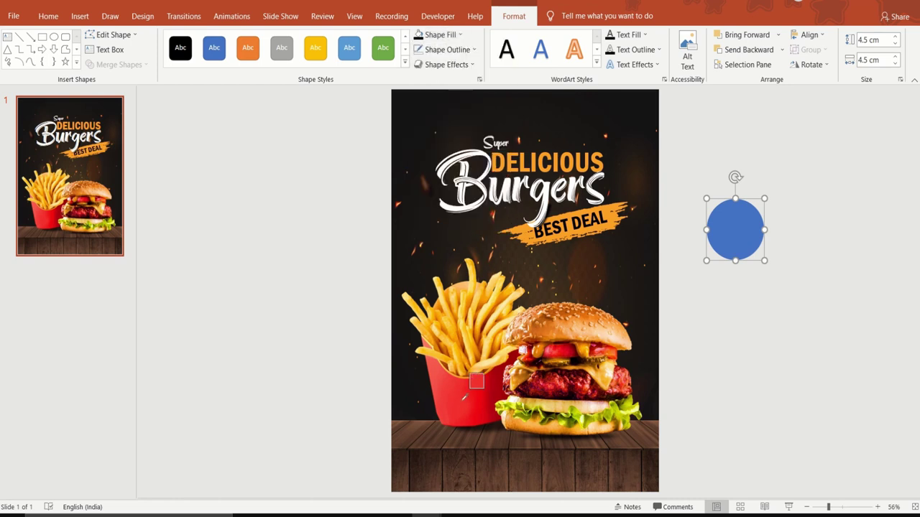
click(477, 382)
click(716, 371)
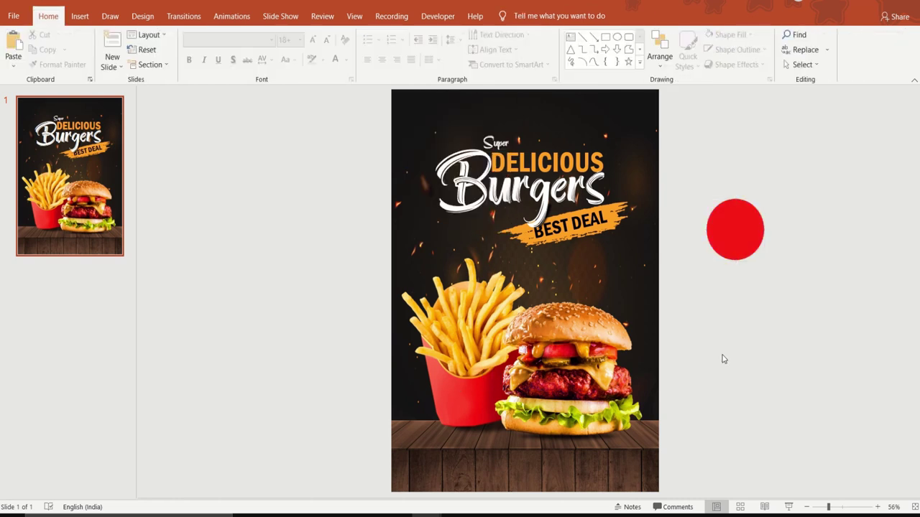
Draw a second 4 x 4 cm circle below the red one
click(616, 37)
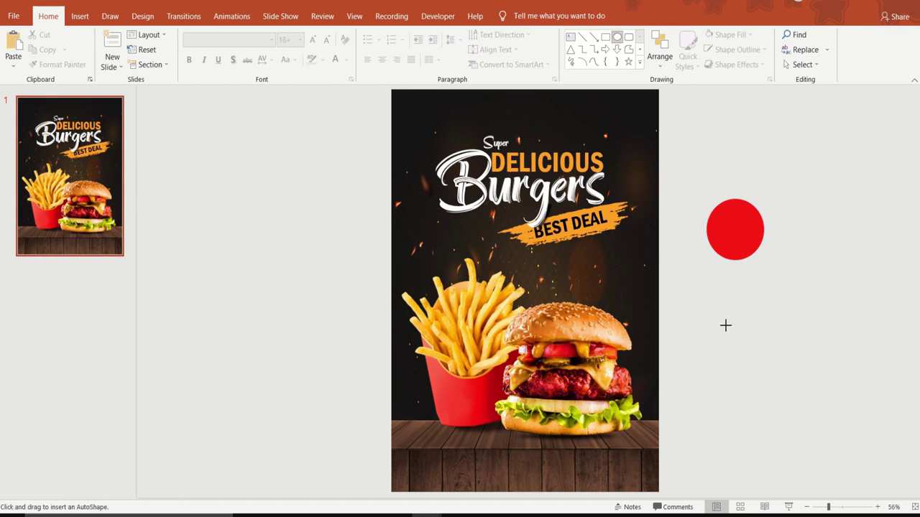
drag(719, 315, 784, 390)
click(871, 39)
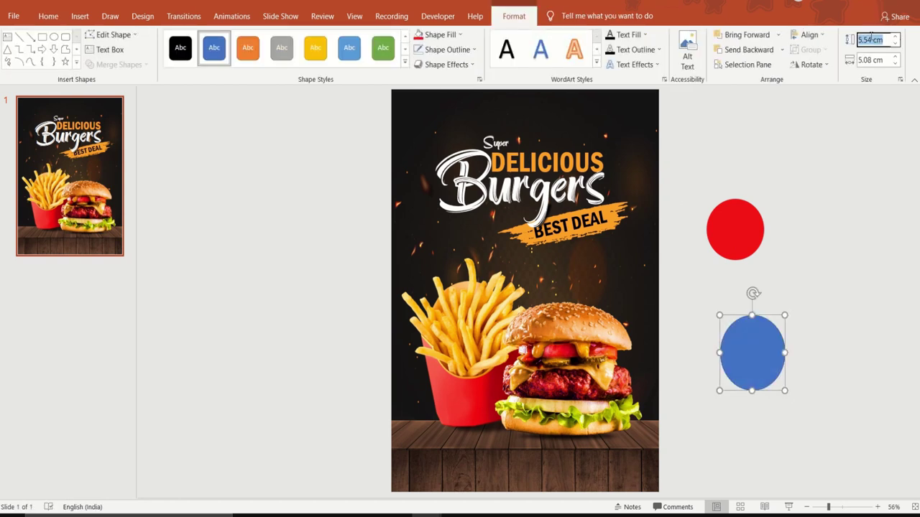
text(4)
key(Return)
click(871, 61)
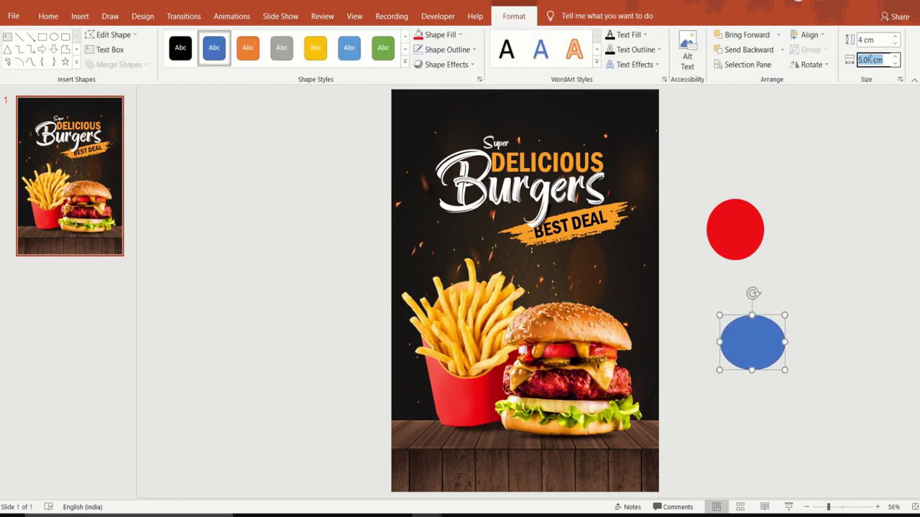
text(4)
key(Return)
Give the 4 cm circle a dashed orange outline with no fill and place it over the red circle
drag(745, 329, 751, 305)
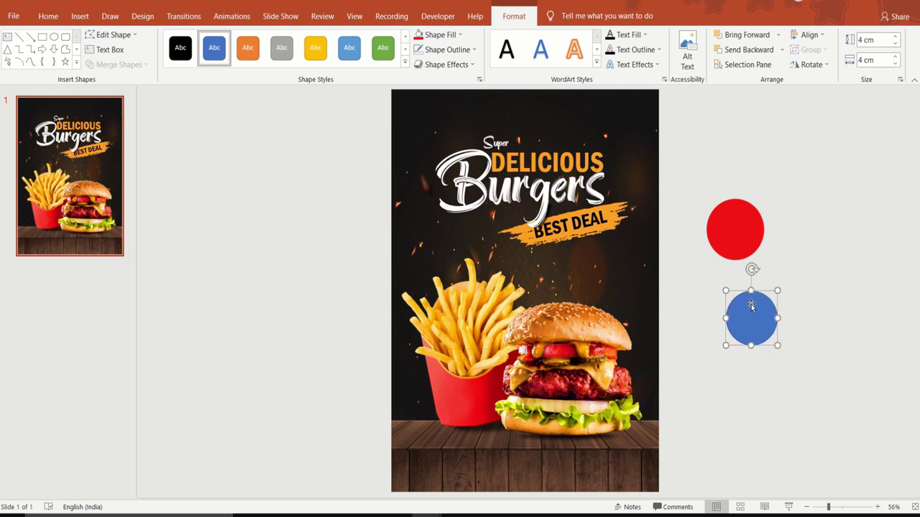
click(464, 54)
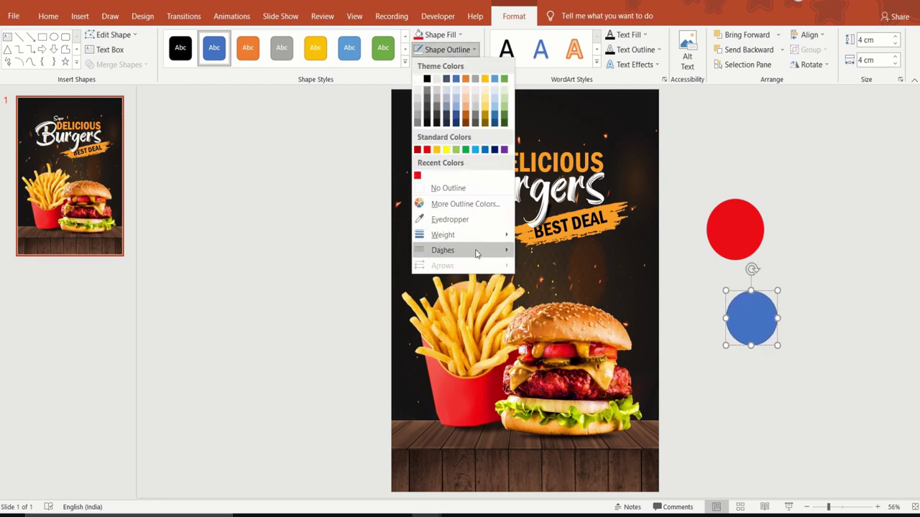
mouse_move(479, 253)
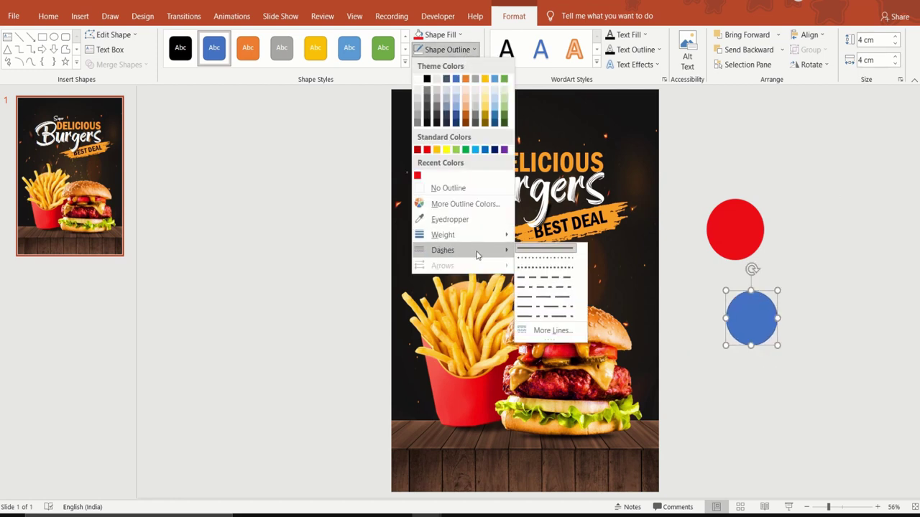
click(546, 283)
click(447, 37)
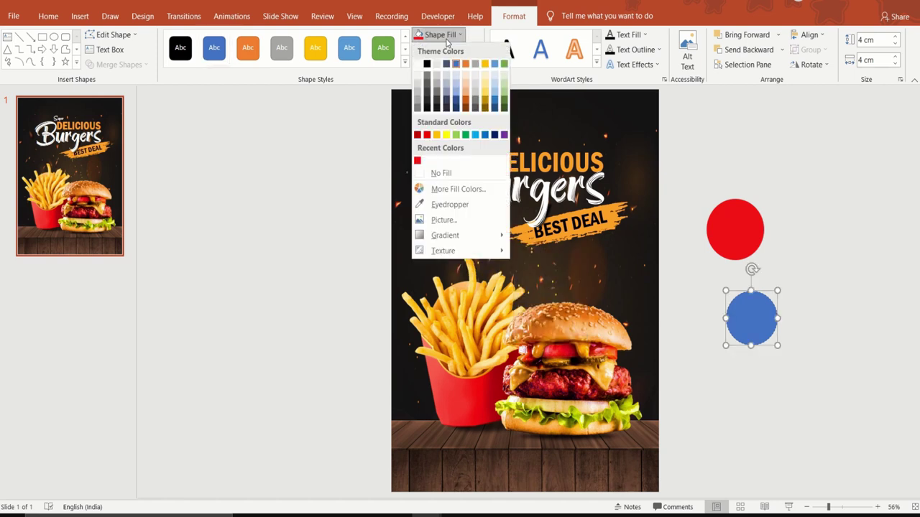
click(453, 172)
click(446, 49)
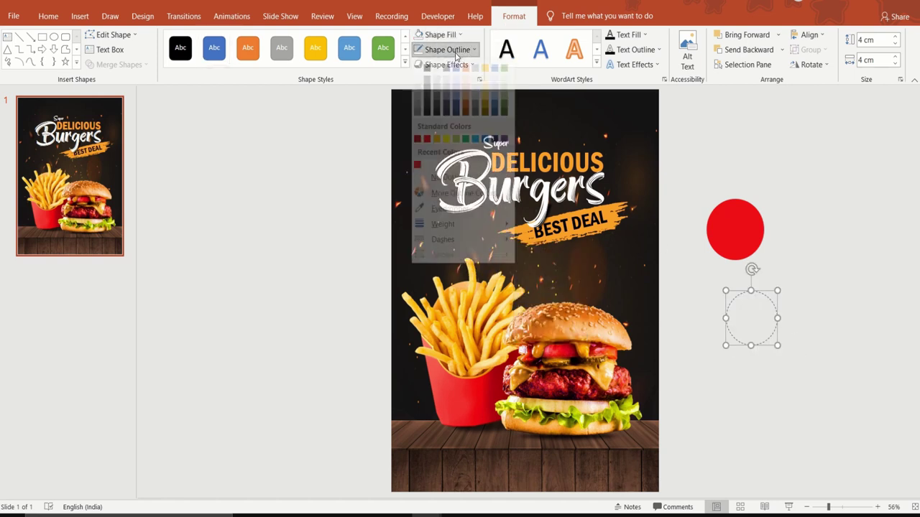
click(436, 150)
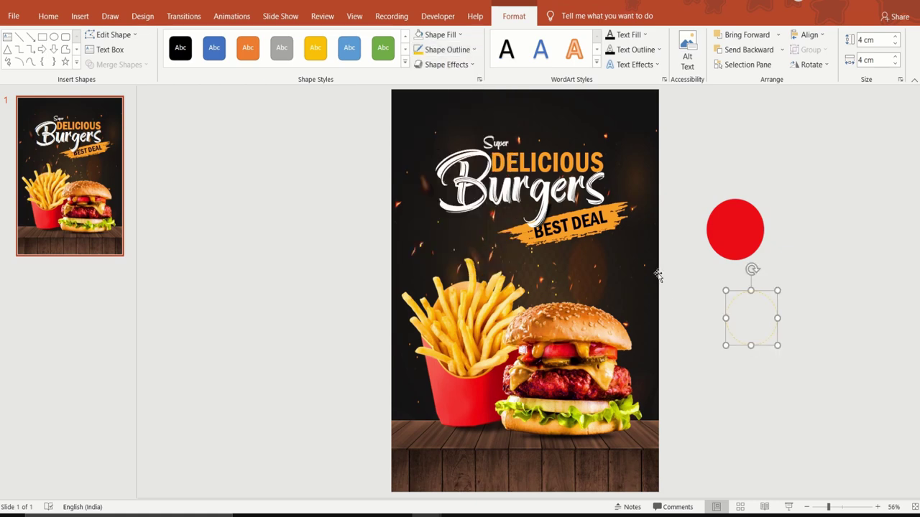
drag(763, 349, 747, 261)
Add a '$4.99' text box above the red circle in the Aharoni font
click(721, 179)
scroll(720, 179, up, 2)
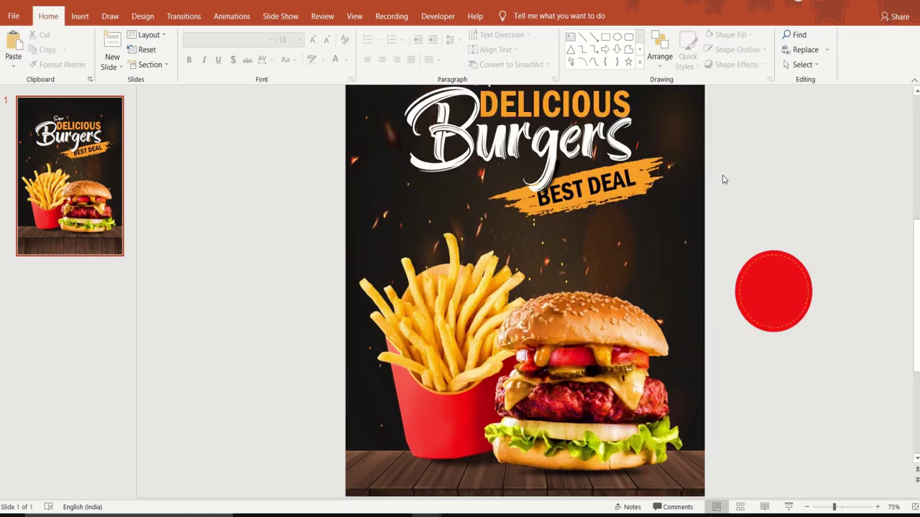
click(571, 36)
drag(734, 153, 836, 216)
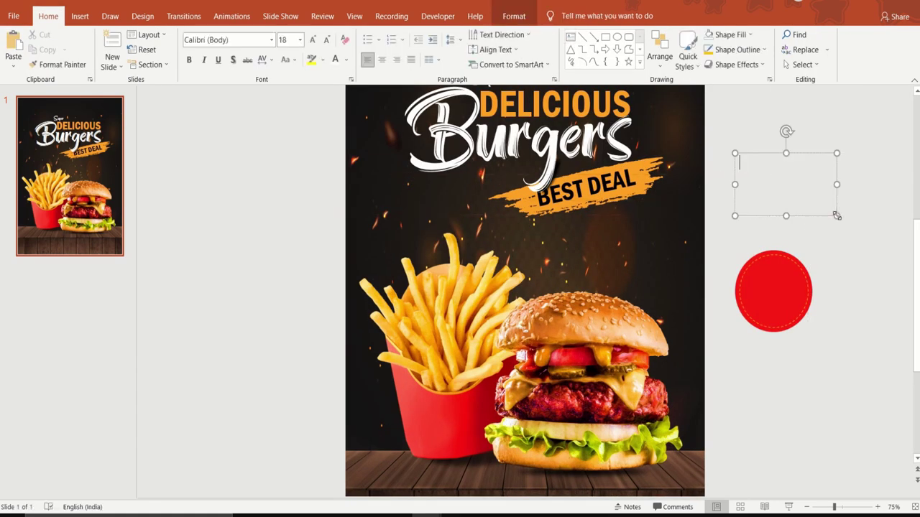
text($)
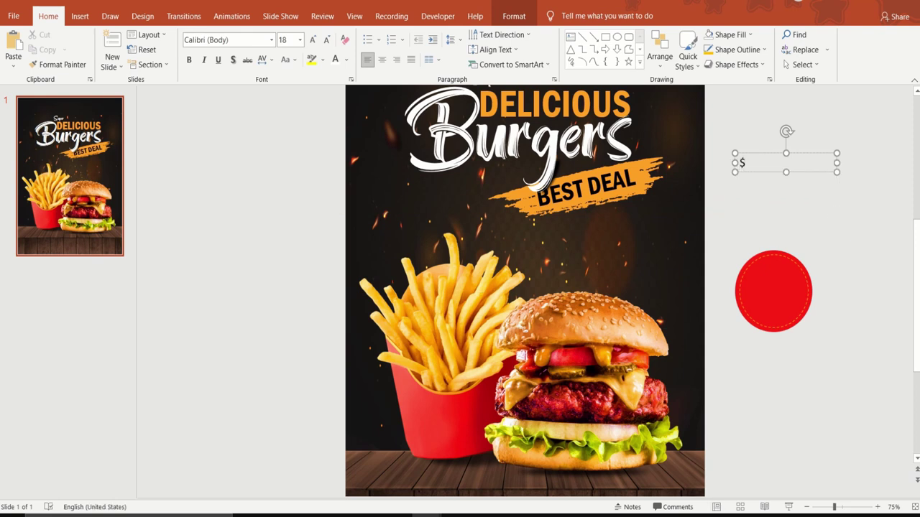
text(4.99)
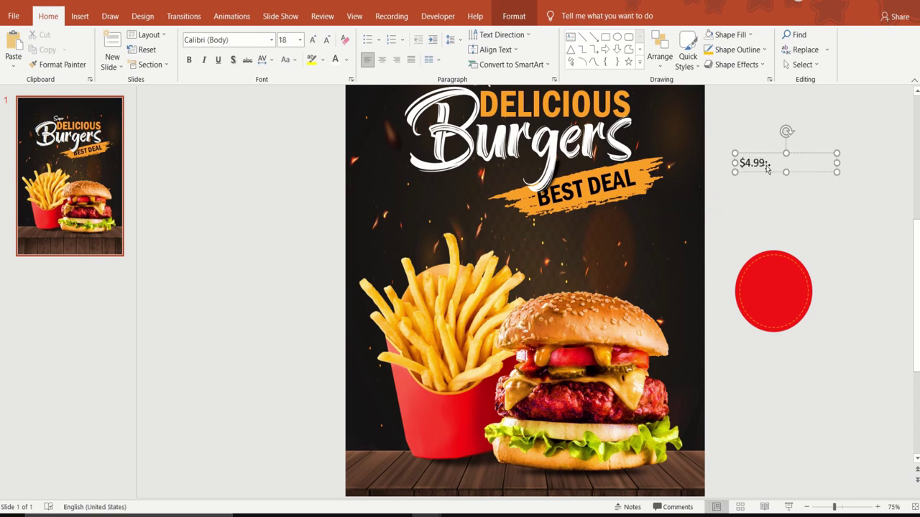
drag(766, 163, 721, 170)
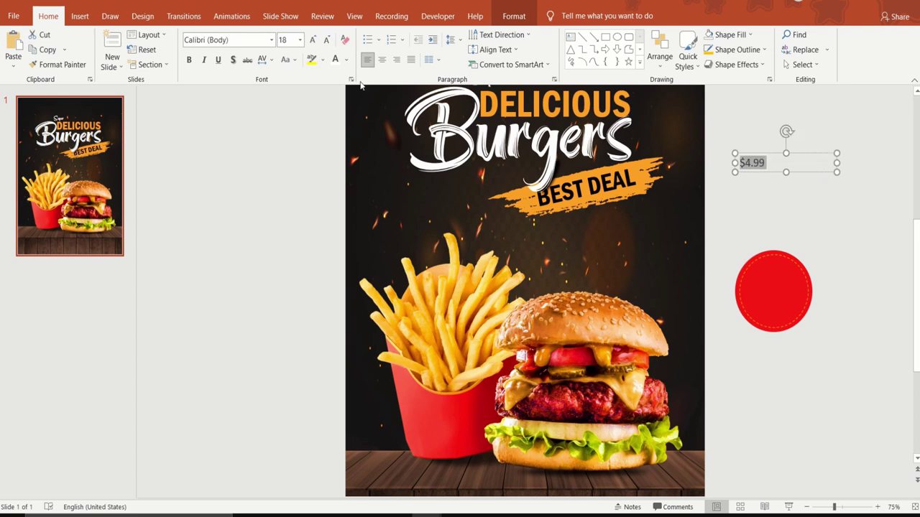
click(271, 40)
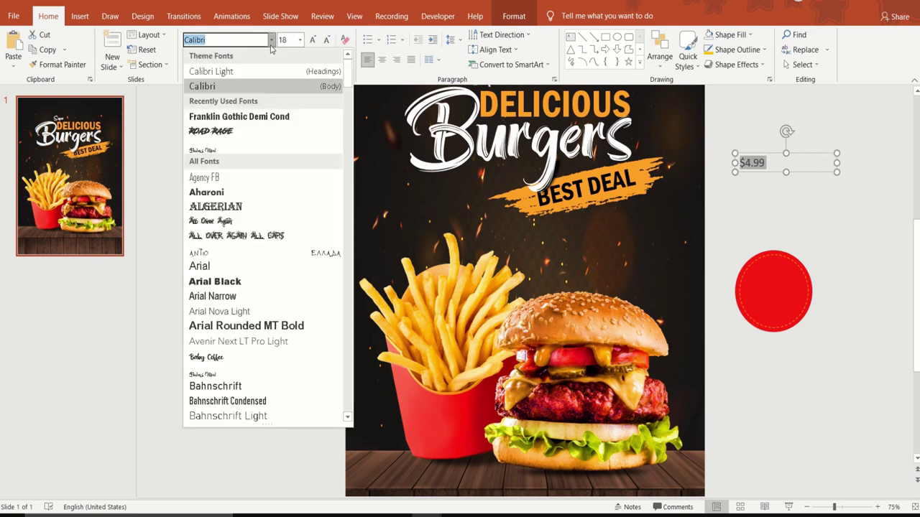
click(225, 193)
click(770, 195)
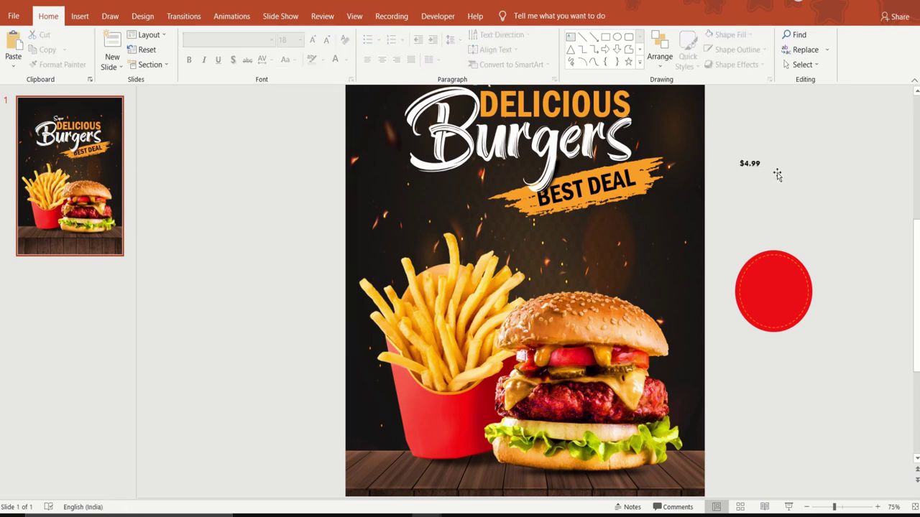
Enlarge the '$4' part of the price to 66 pt
click(769, 164)
click(751, 165)
mouse_move(760, 164)
mouse_down()
mouse_move(740, 164)
mouse_move(748, 164)
mouse_up()
click(740, 163)
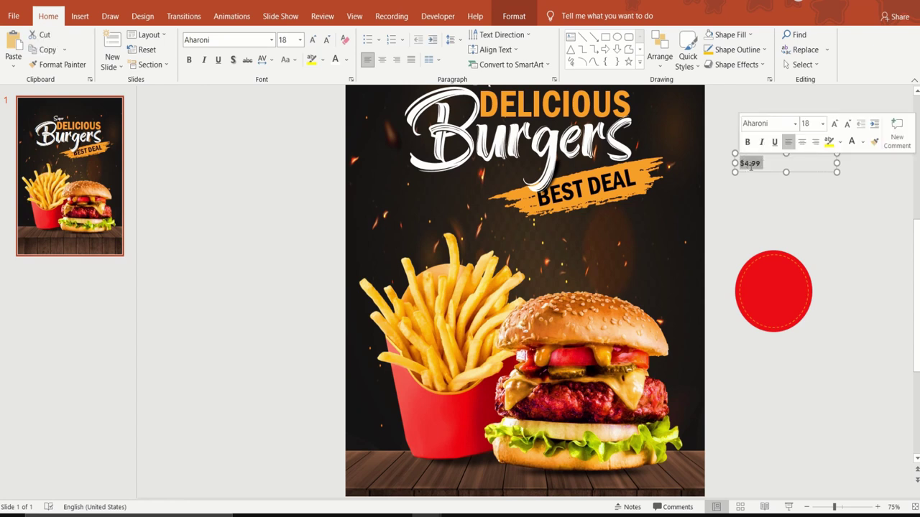
click(299, 41)
text(66)
key(Return)
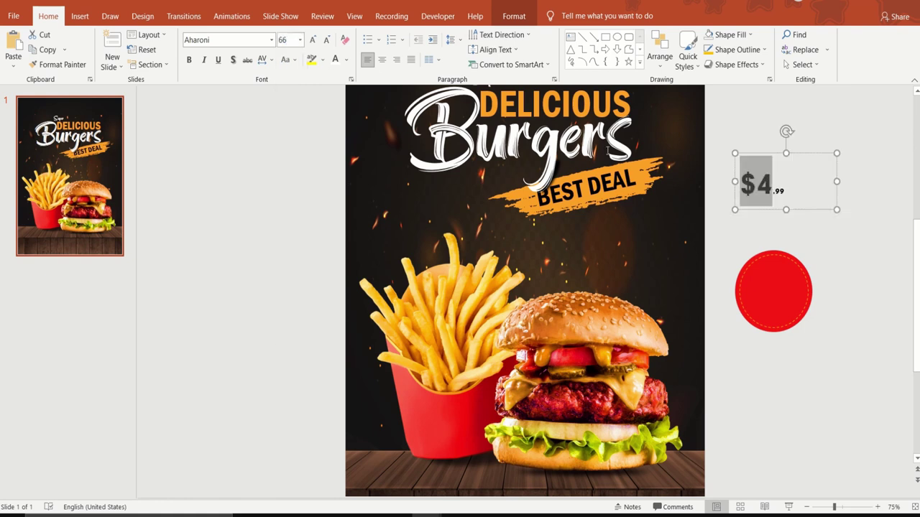
Shrink the '.99' to 28 pt and make the whole $4.99 price white
click(772, 262)
click(779, 191)
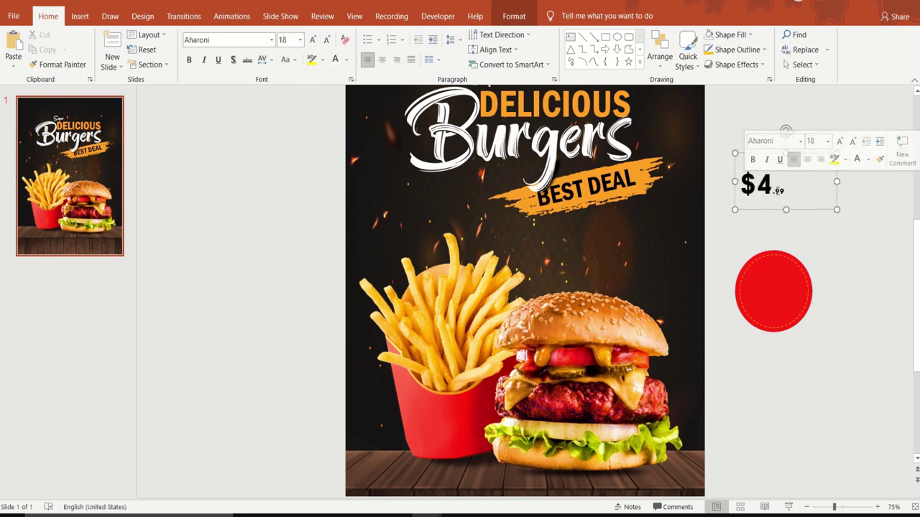
drag(776, 191, 788, 192)
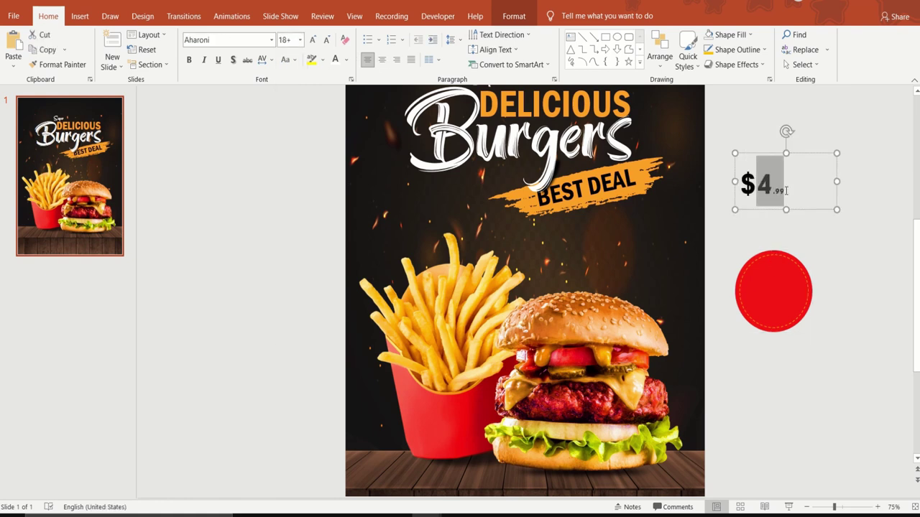
click(300, 40)
text(28)
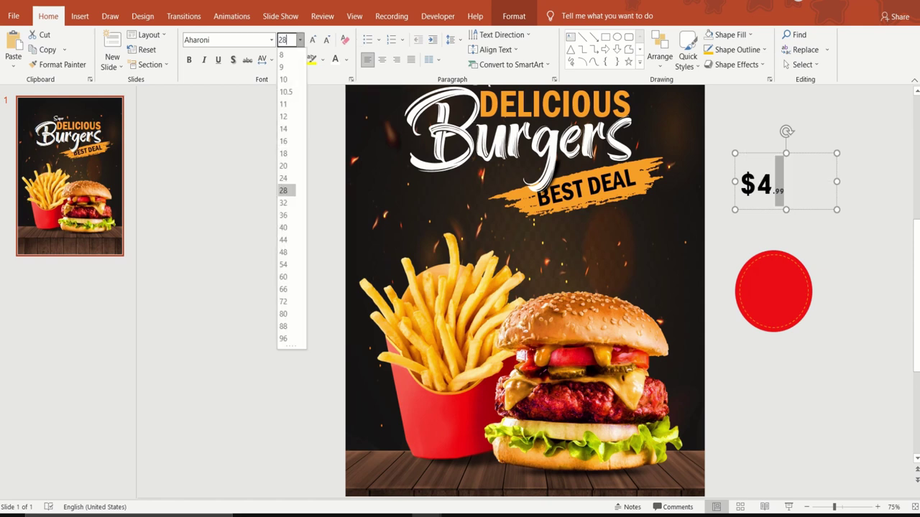
key(Return)
click(792, 193)
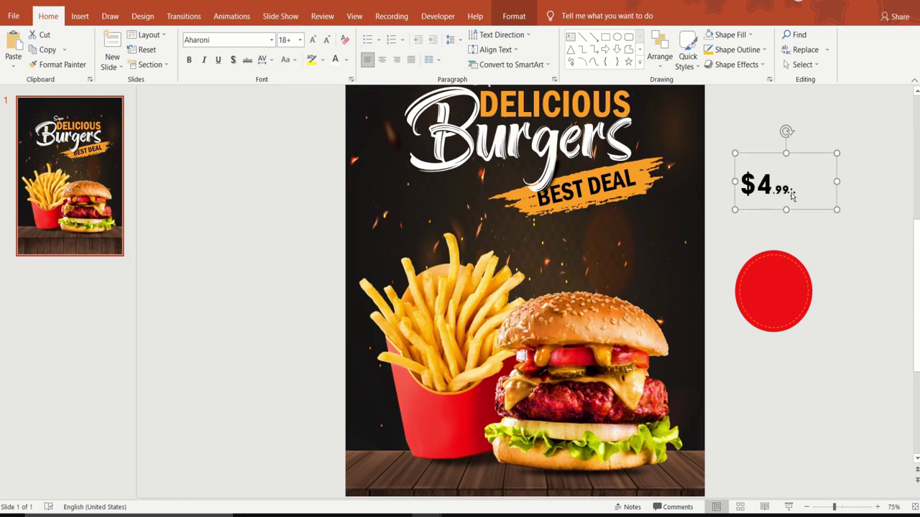
drag(790, 190, 740, 185)
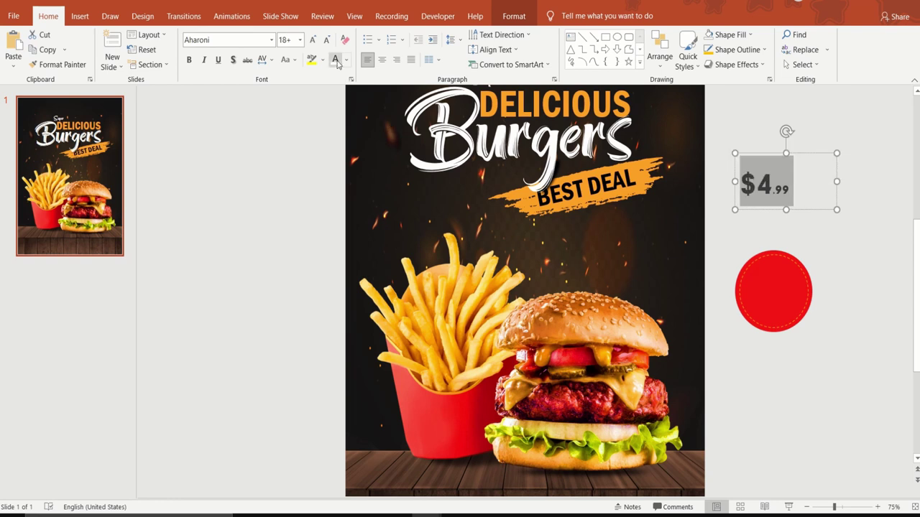
click(836, 181)
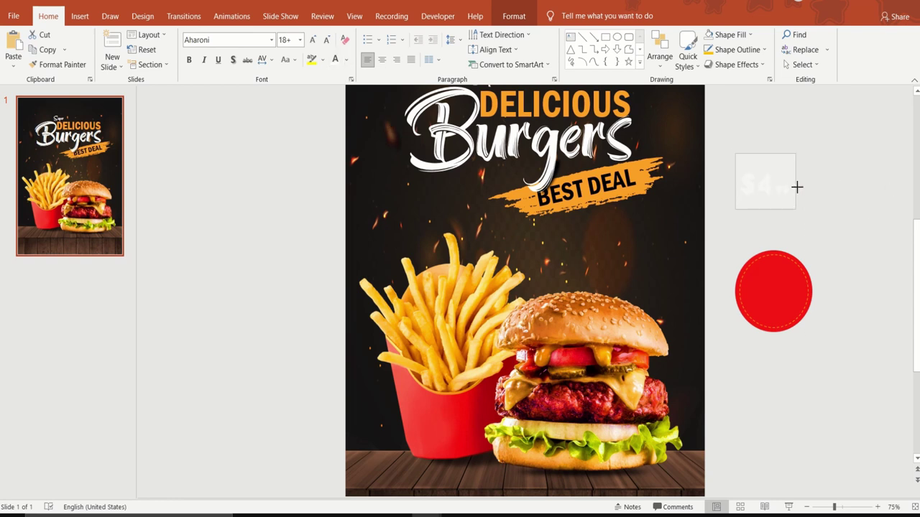
Add an 'ONLY' text box in white 32-pt The Bold Font
click(570, 38)
drag(730, 225, 833, 262)
text(o)
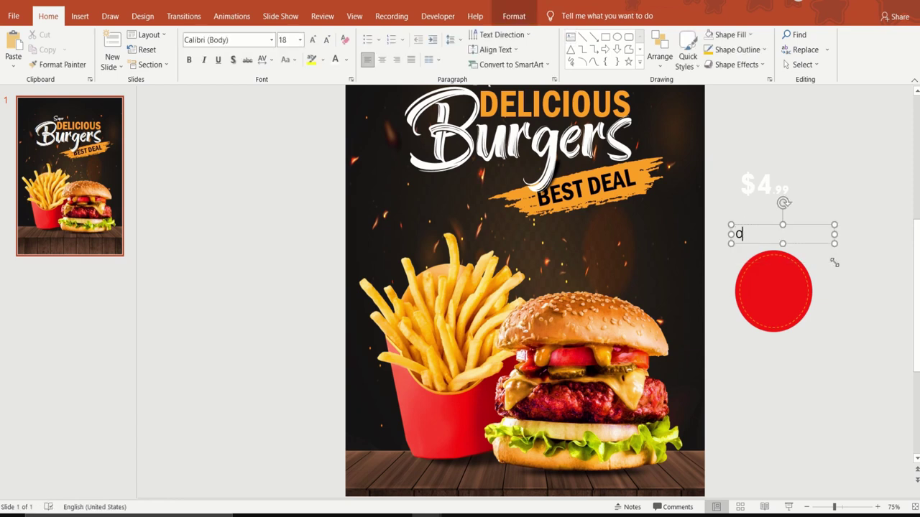
key(ctrl+a)
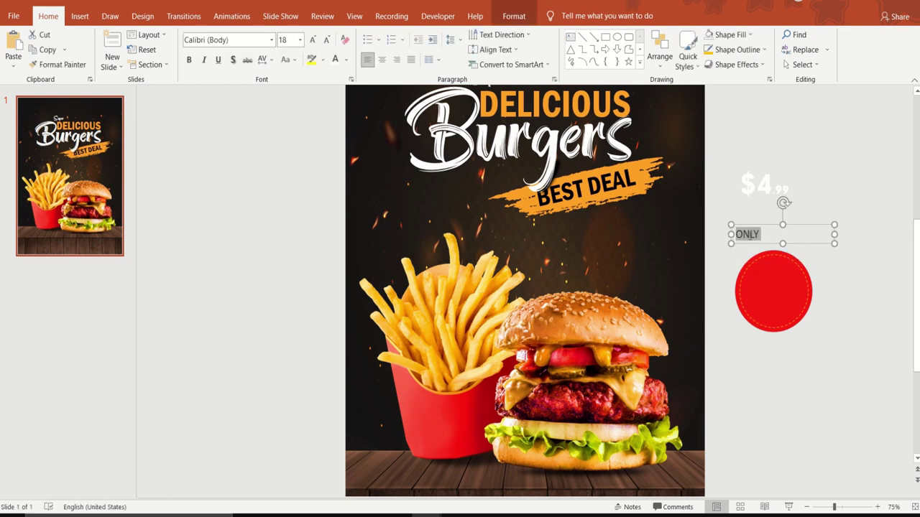
click(272, 39)
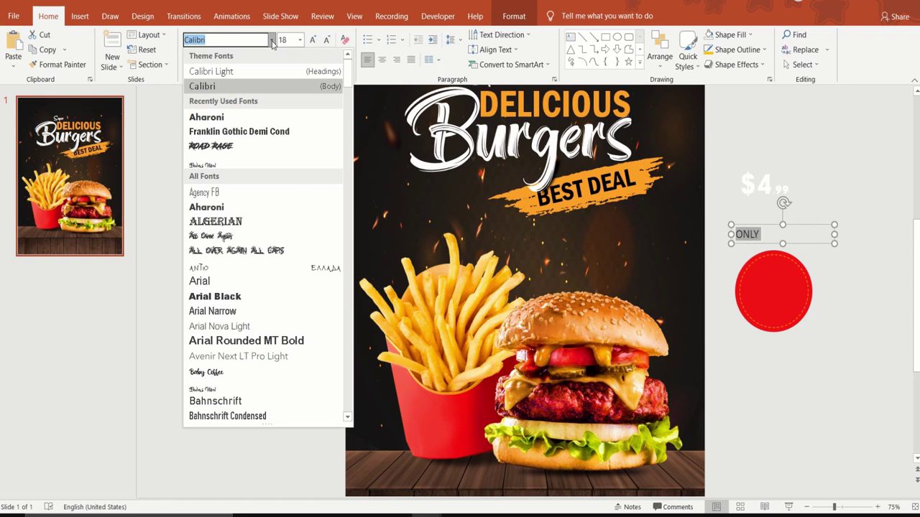
text(The Bold Font)
key(Return)
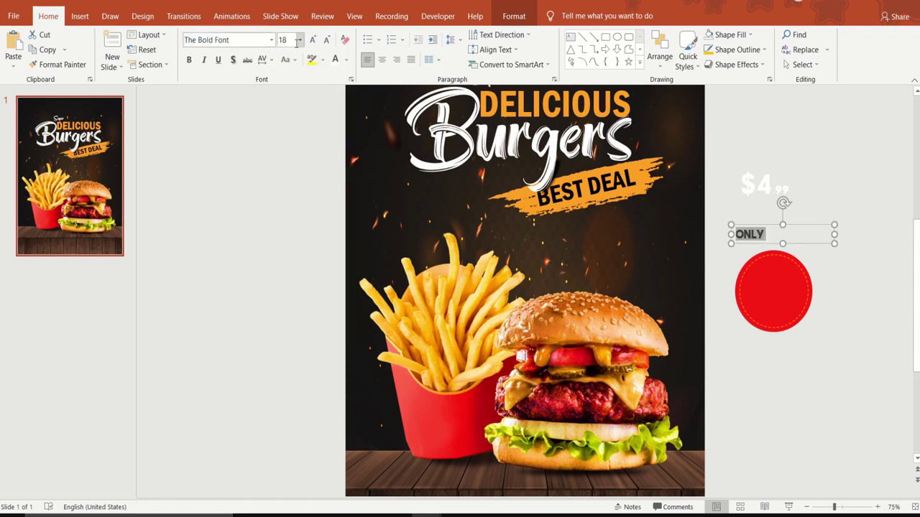
click(300, 43)
text(32)
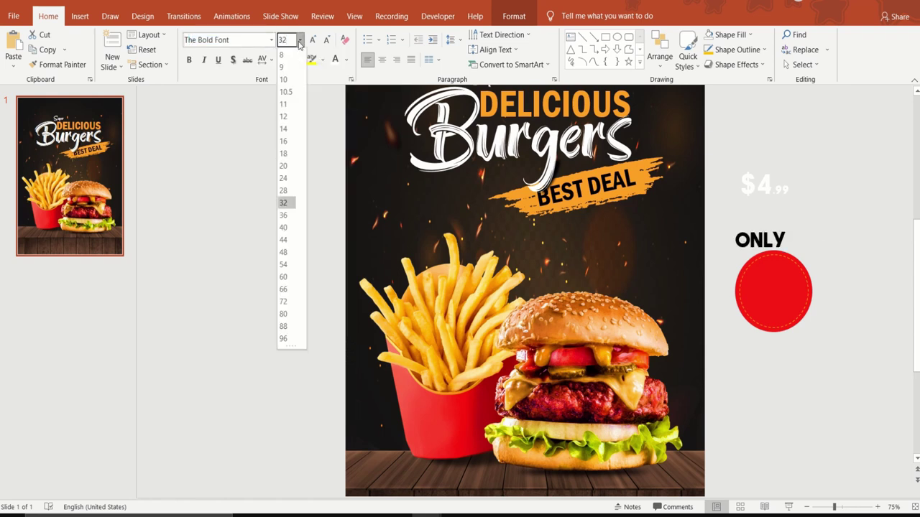
key(Return)
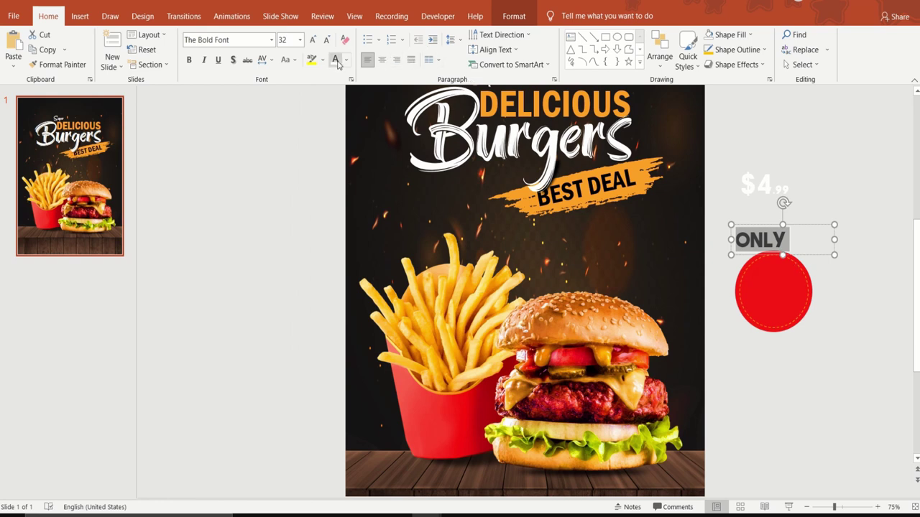
click(335, 59)
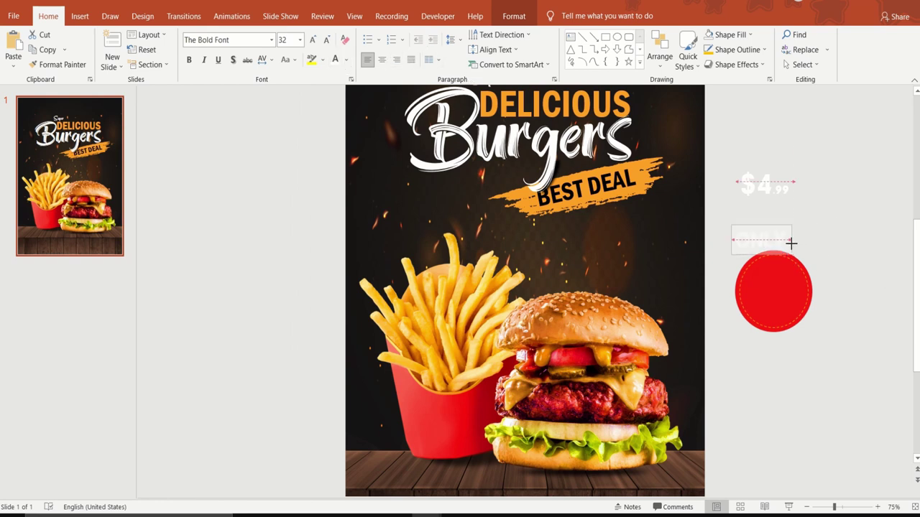
Place ONLY on the lower part of the red circle with $4.99 above it
mouse_move(834, 237)
mouse_down()
mouse_move(792, 239)
mouse_move(801, 324)
mouse_up()
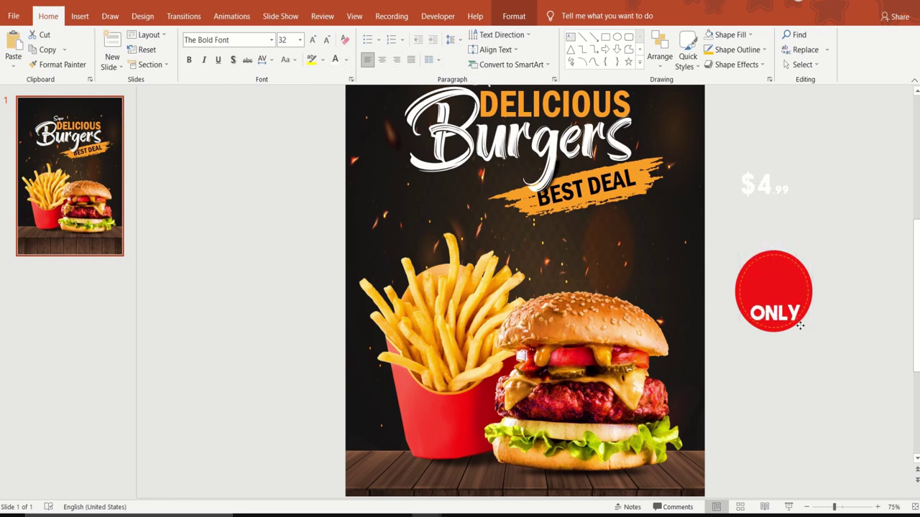
click(787, 189)
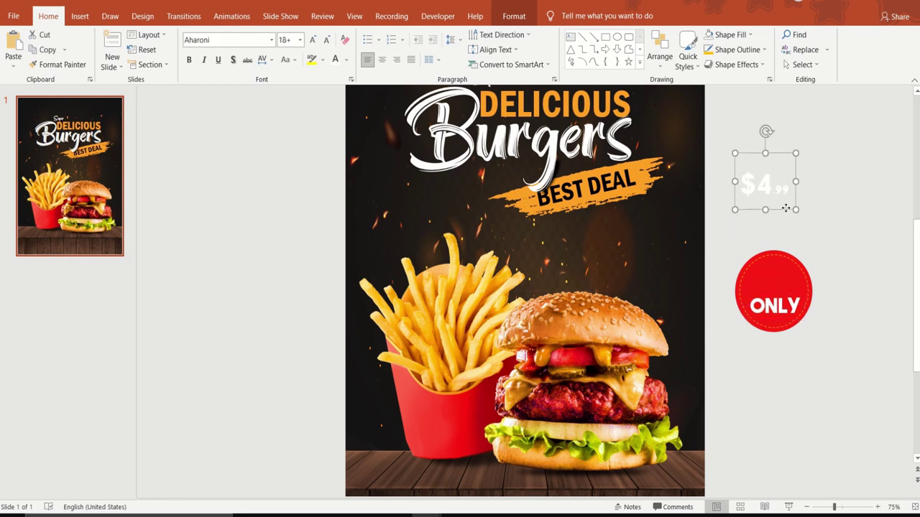
drag(788, 211, 797, 304)
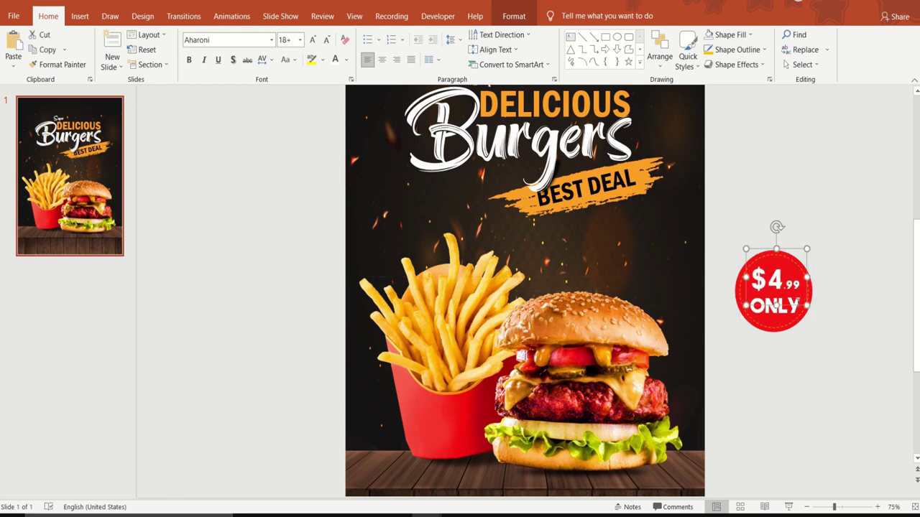
click(816, 323)
Group the circle, price and ONLY, and drag the badge onto the poster's lower right
drag(724, 207, 804, 344)
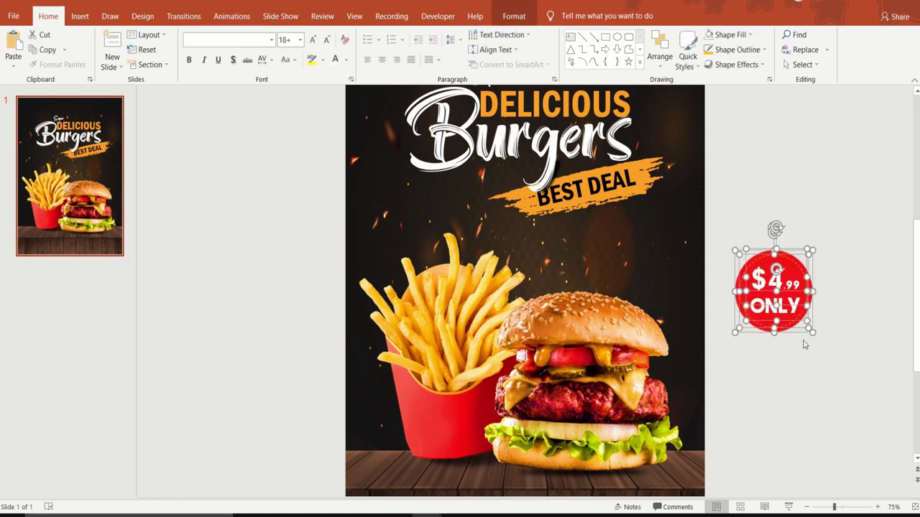
right_click(796, 321)
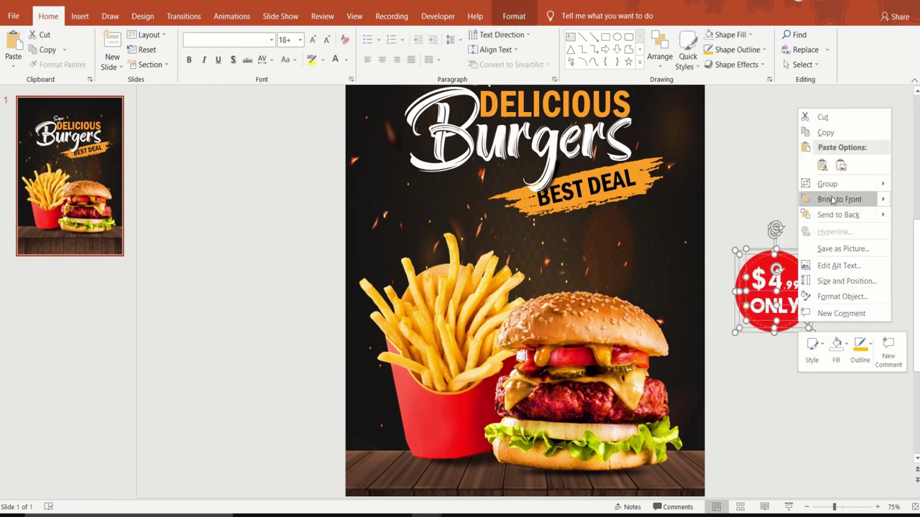
mouse_move(830, 185)
click(765, 185)
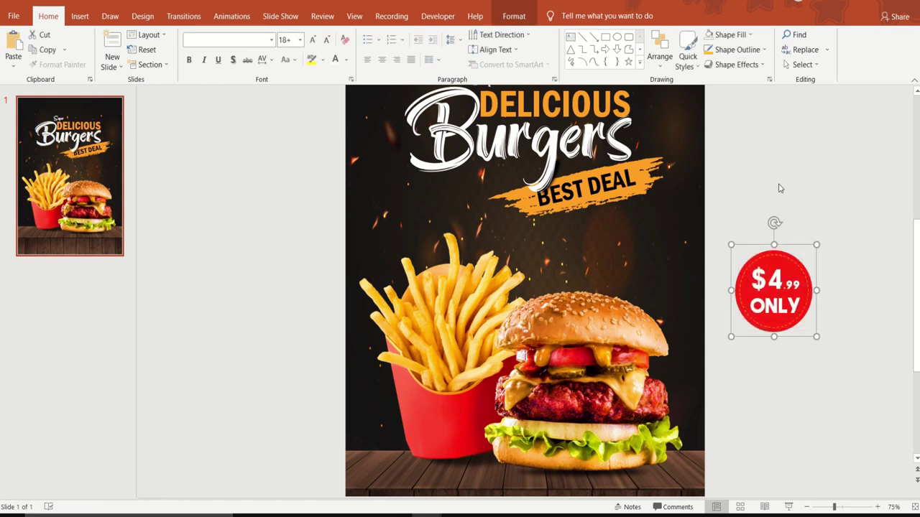
drag(794, 337, 681, 468)
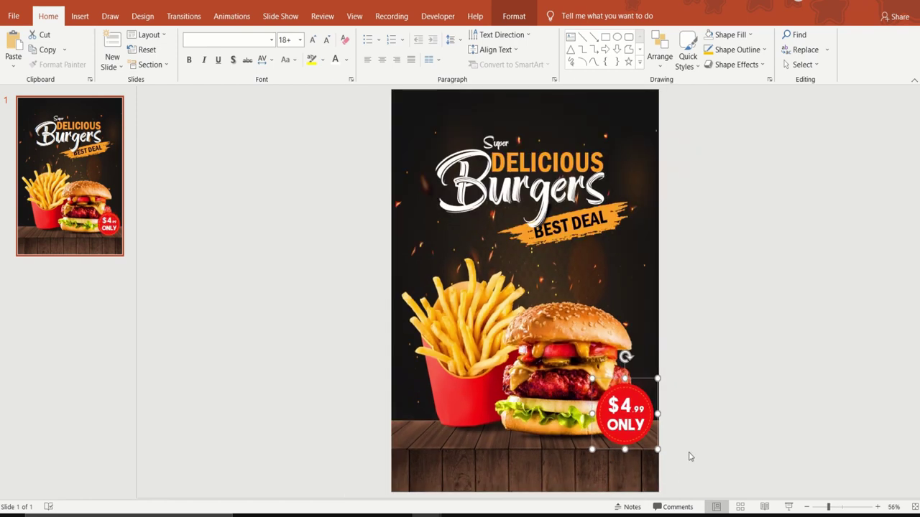
Paste a copy of the badge, then add 'Free home' text in gold 32-pt Fight Side, narrowed to wrap
click(726, 401)
key(ctrl+v)
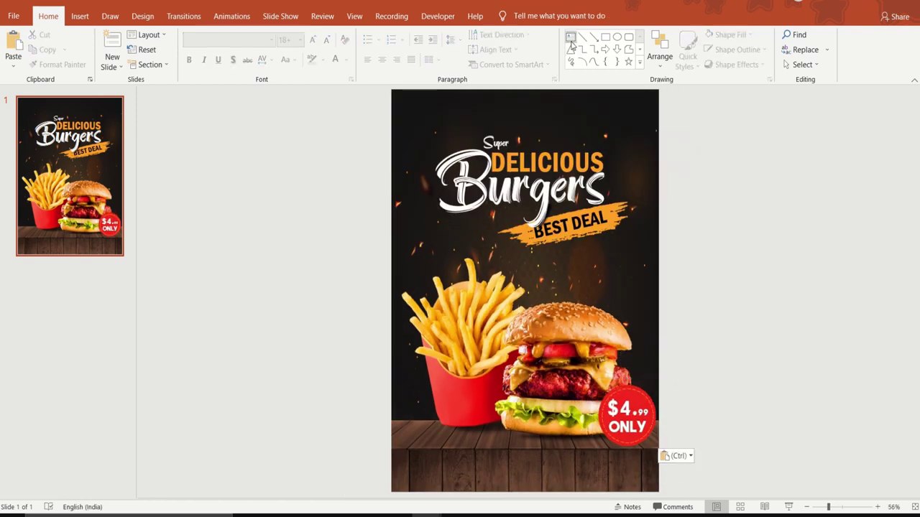
click(571, 39)
drag(682, 180, 784, 226)
text(Free home)
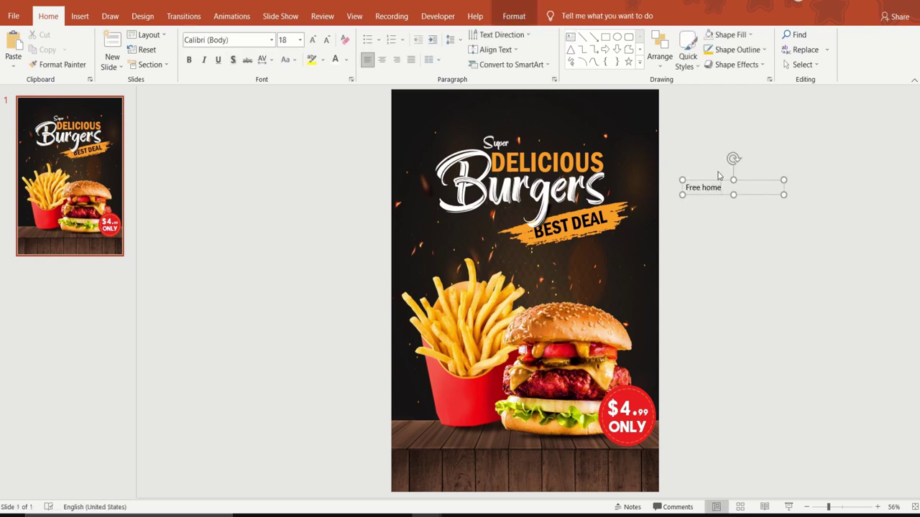
key(ctrl+a)
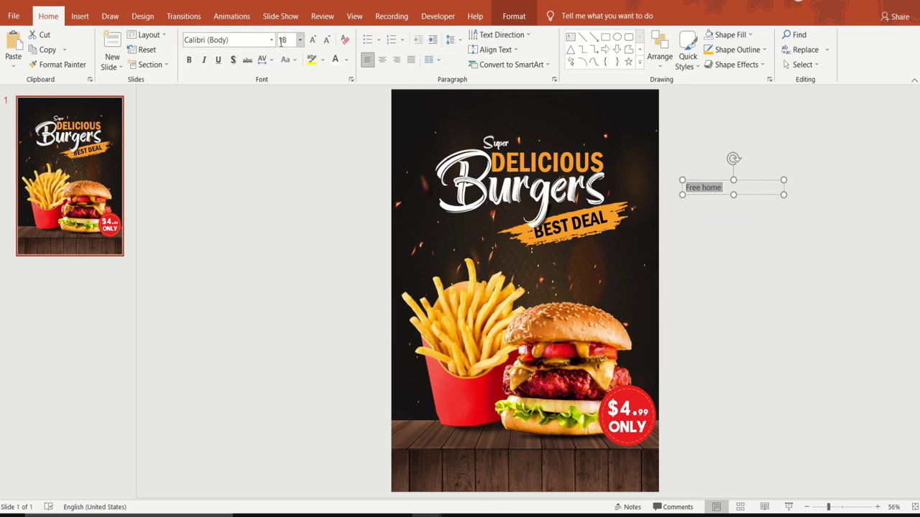
click(271, 40)
text(Fight Side)
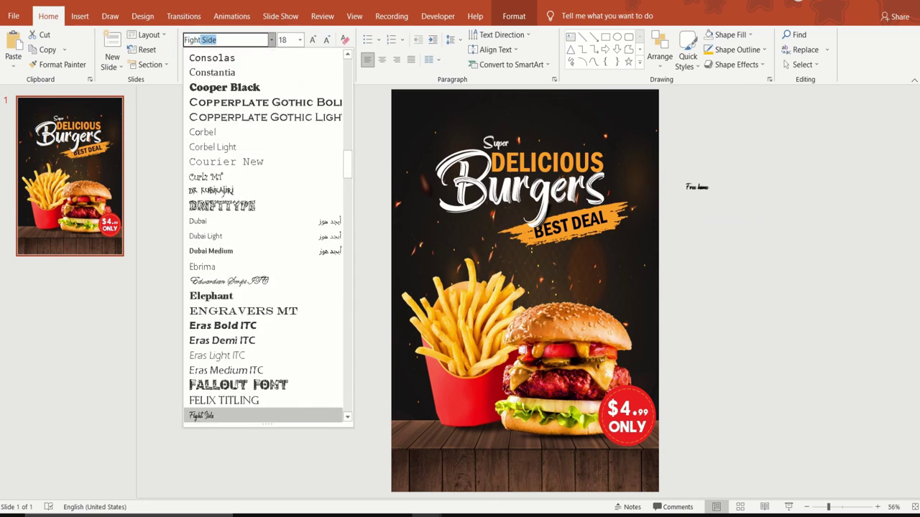
key(Return)
click(300, 41)
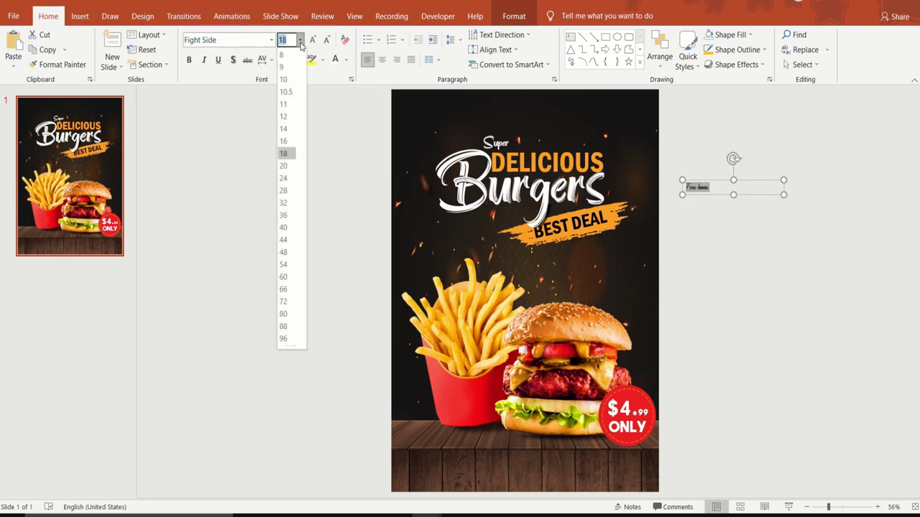
text(32)
key(Return)
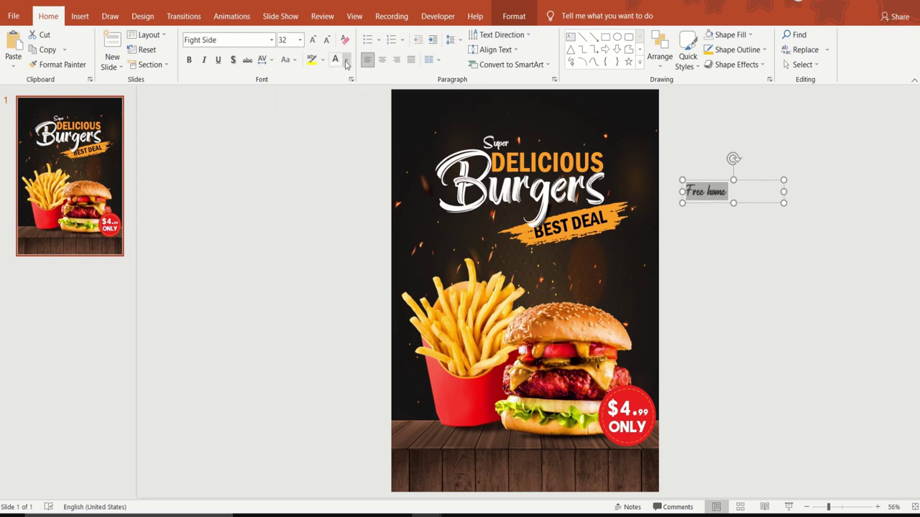
click(346, 64)
click(352, 166)
mouse_move(784, 191)
mouse_down()
mouse_move(726, 200)
mouse_move(736, 199)
mouse_up()
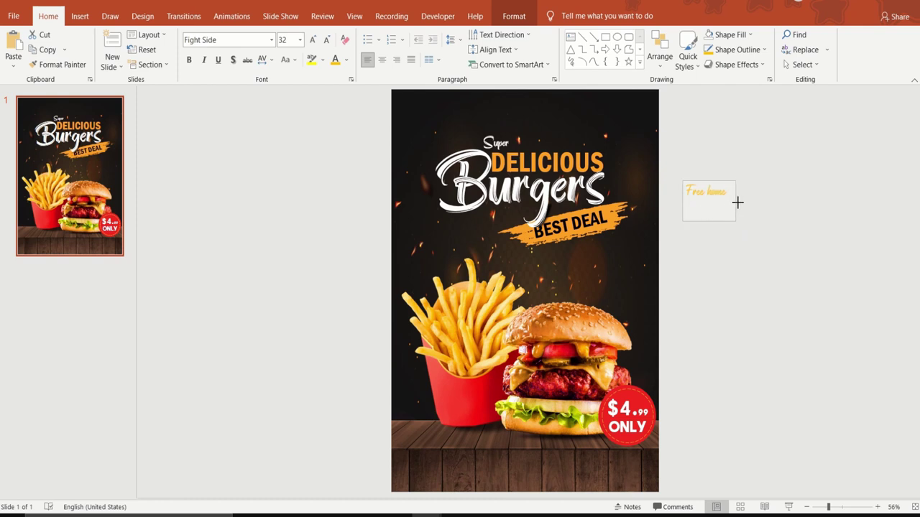
Add 'Delivery' in gold 32-pt Fight Side and line it up beneath Free home
click(571, 36)
drag(670, 227, 750, 269)
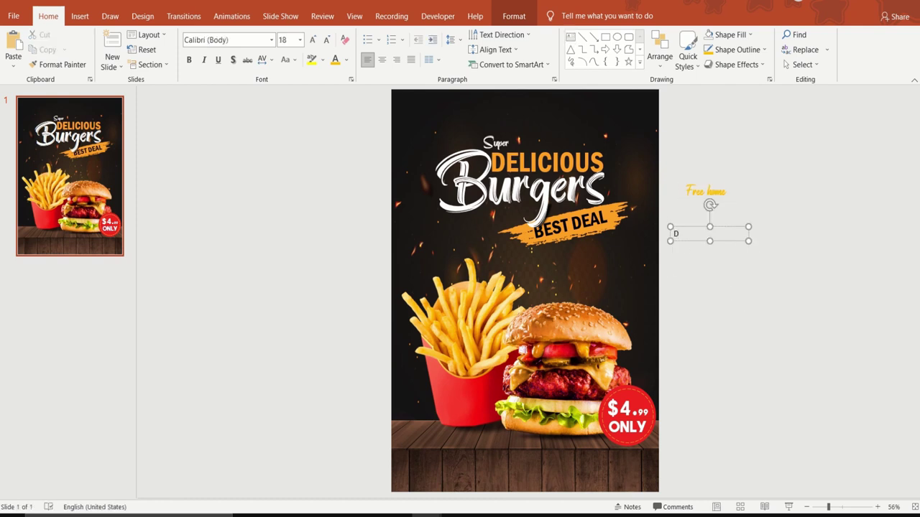
text(Delivery)
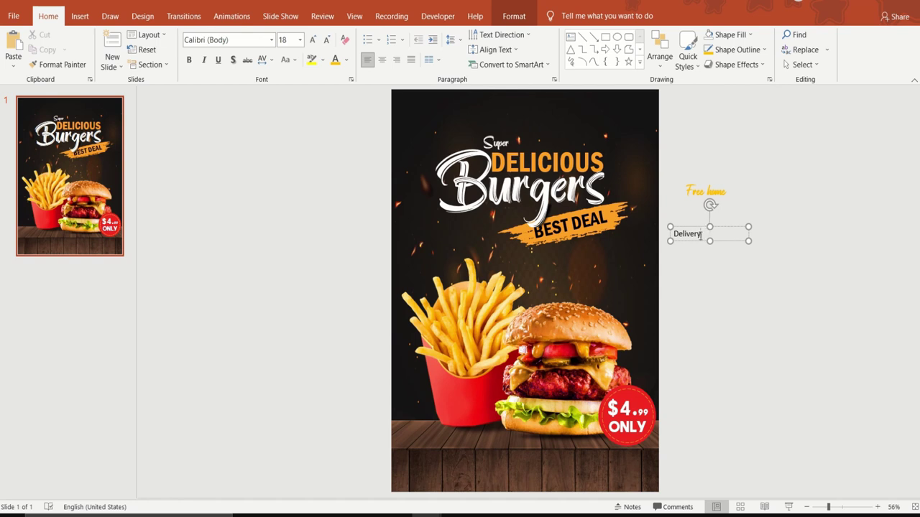
key(ctrl+a)
click(271, 39)
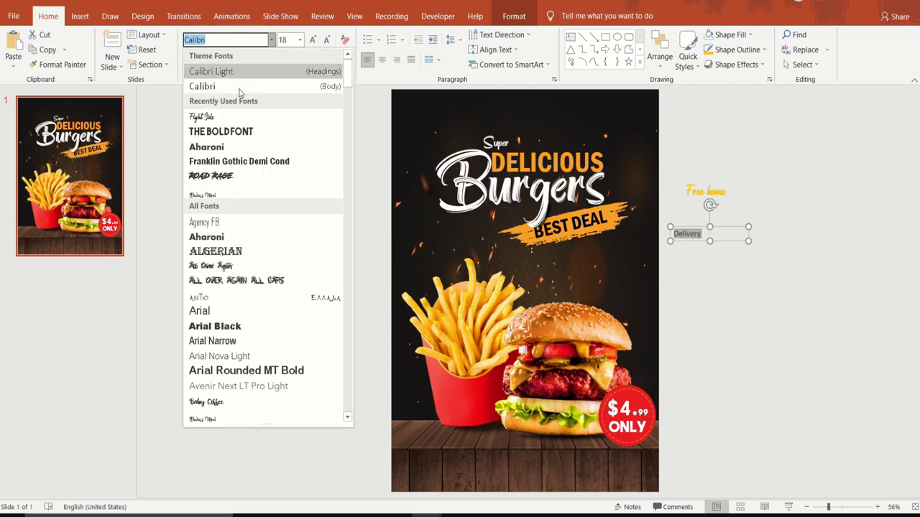
click(239, 117)
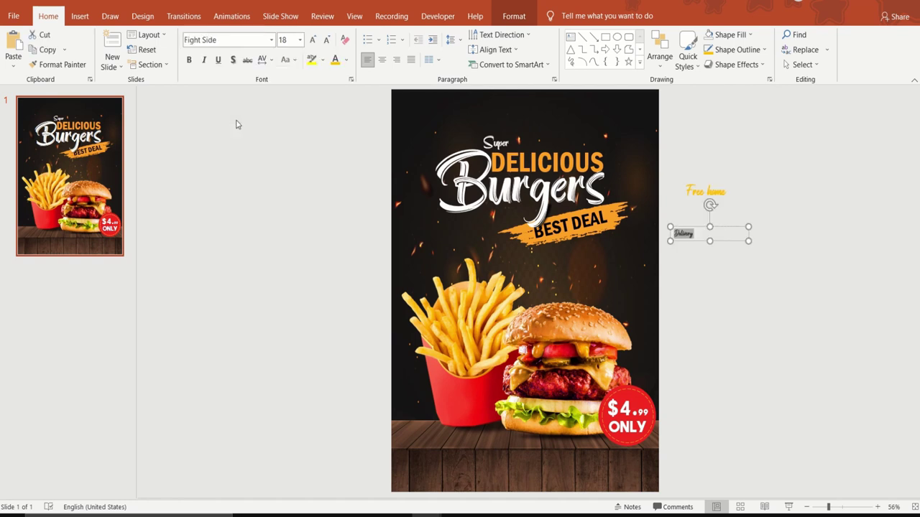
click(300, 40)
click(287, 201)
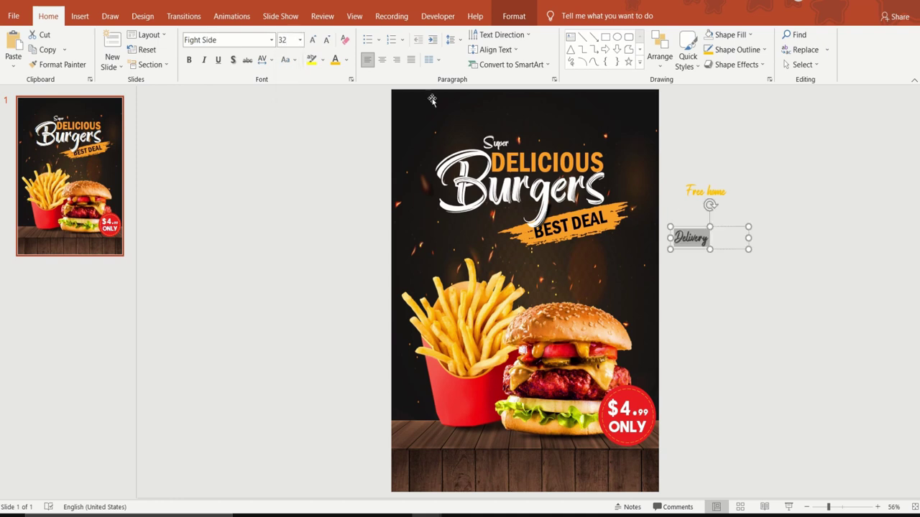
click(335, 60)
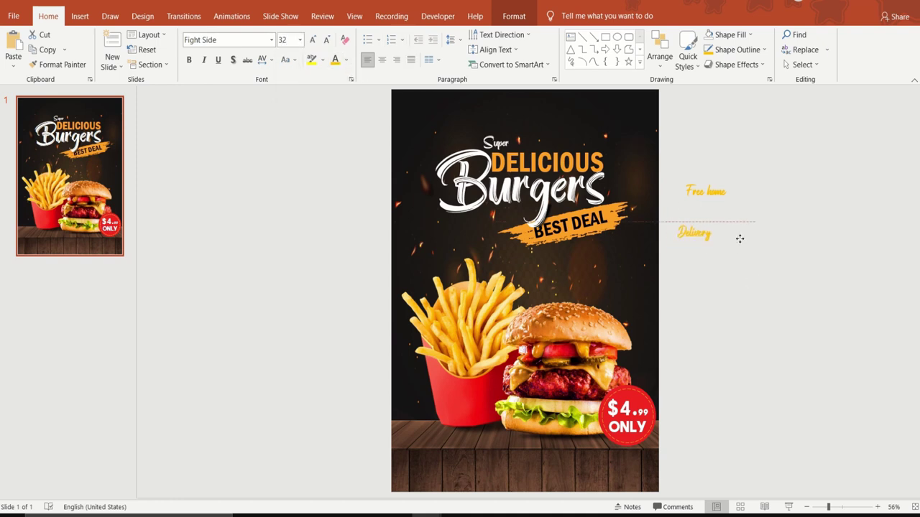
drag(732, 250, 748, 218)
Move Free home and Delivery together to the poster's bottom-left corner
click(668, 132)
drag(668, 132, 774, 266)
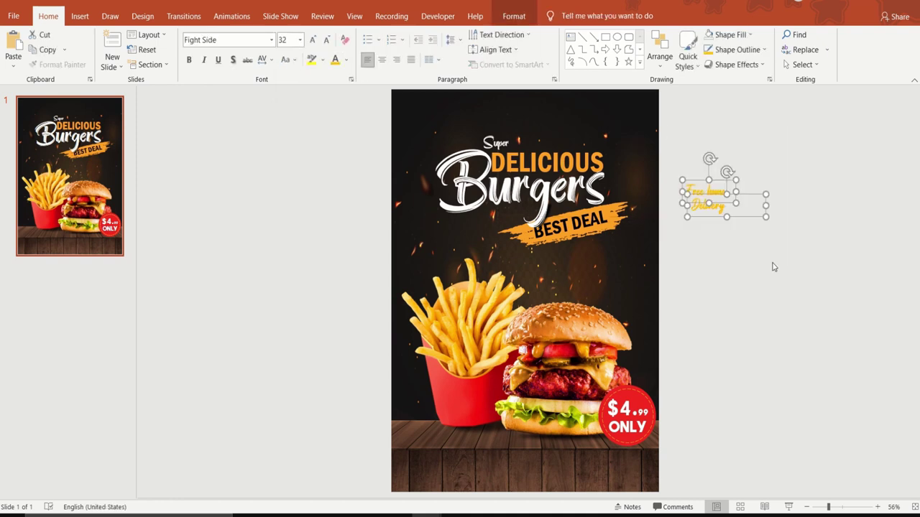
drag(745, 219, 466, 487)
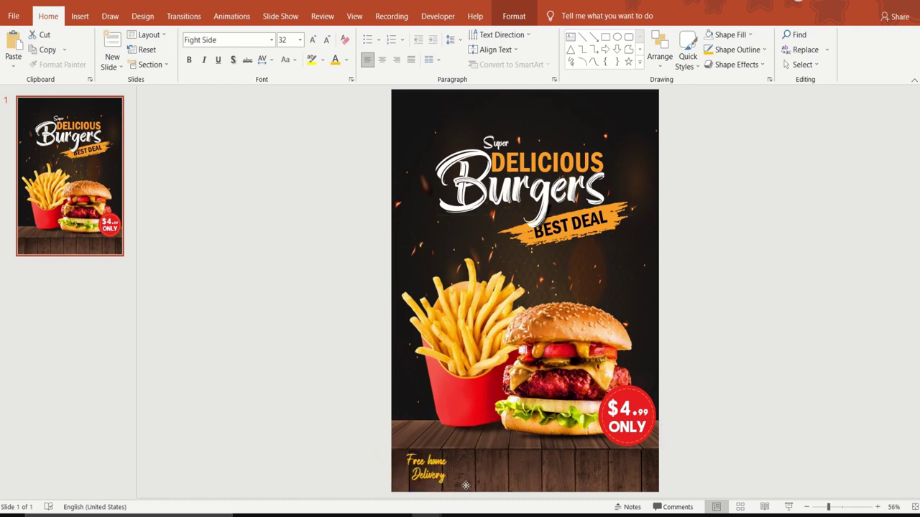
Add a text box beside the poster reading 'Order Now!'
click(709, 329)
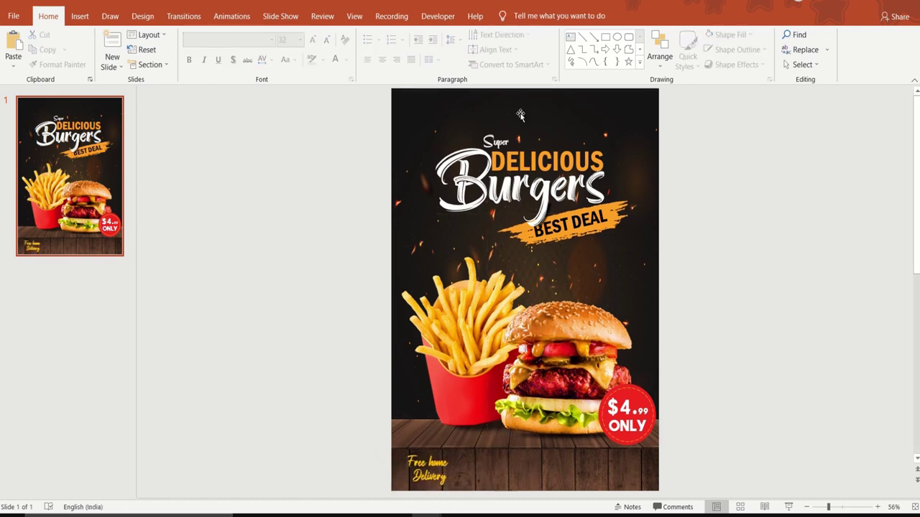
click(570, 37)
drag(690, 158, 797, 238)
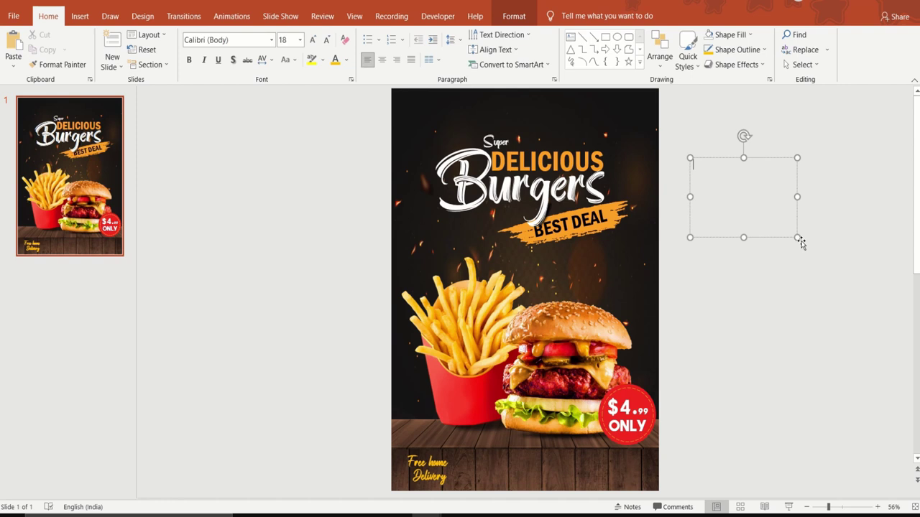
text(Order N)
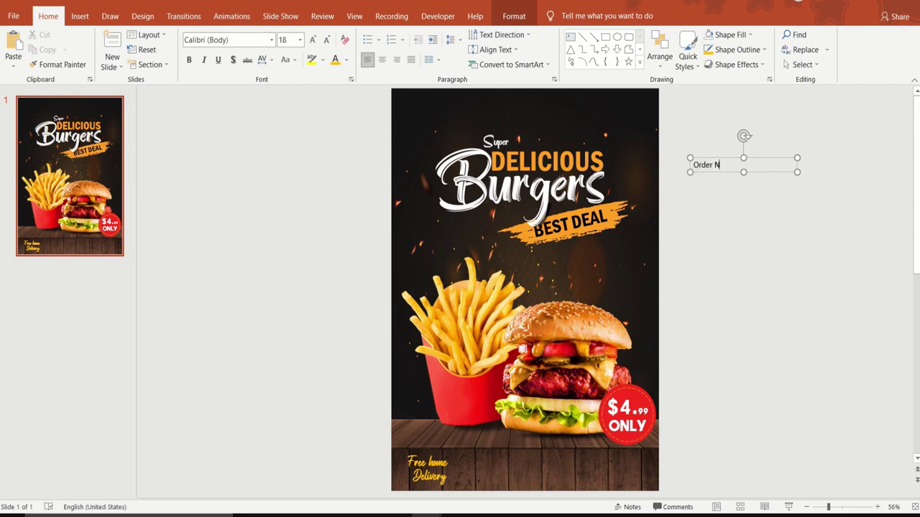
text(O)
text(!)
Style 'Order Now!' in Fight Side, size 36, gold, and move it to the bottom-right corner
drag(732, 165, 692, 165)
click(271, 40)
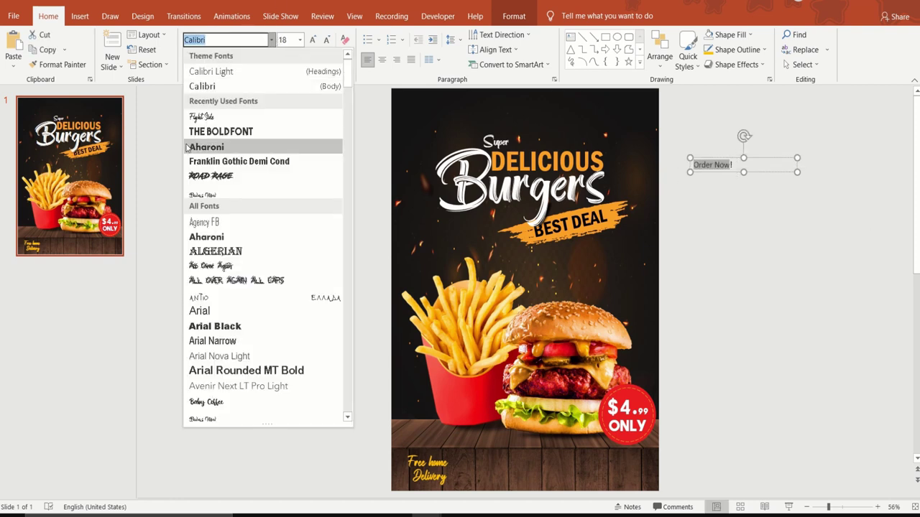
click(201, 116)
click(300, 39)
text(3)
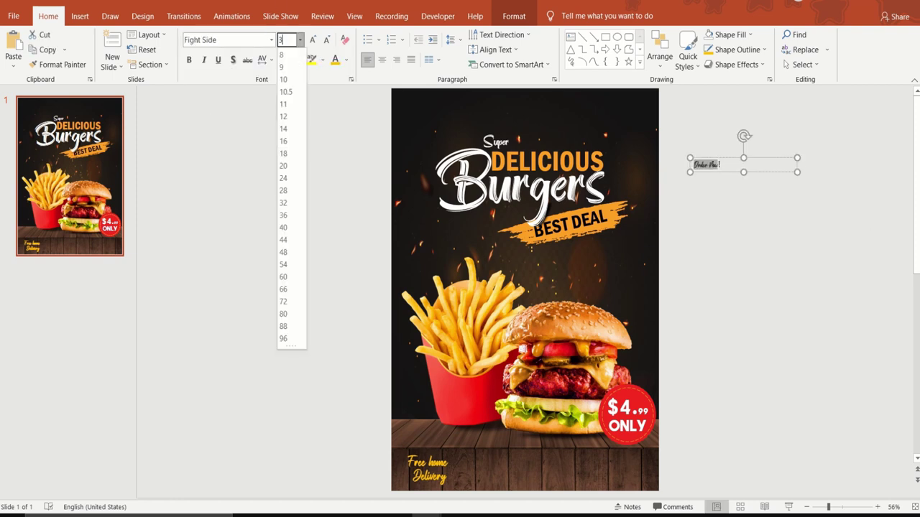
text(6)
key(Return)
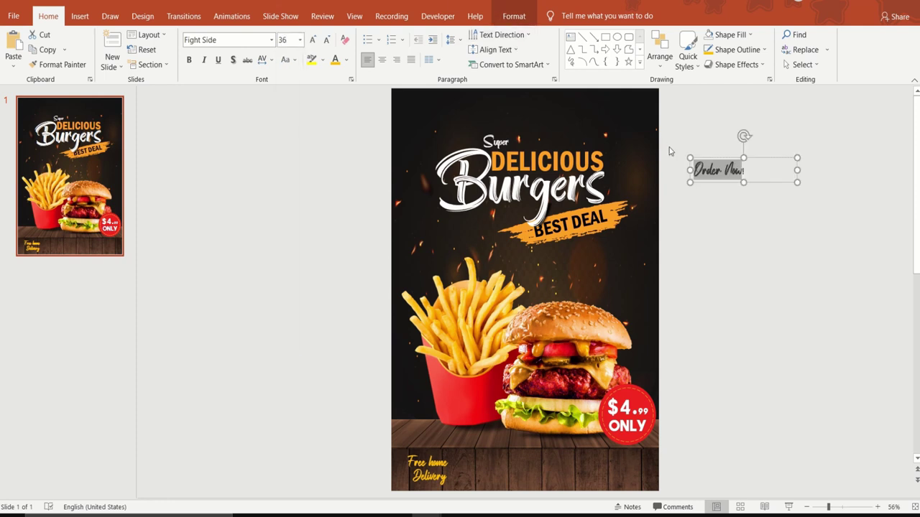
mouse_move(743, 179)
mouse_down()
mouse_move(753, 197)
mouse_move(689, 480)
mouse_up()
click(335, 60)
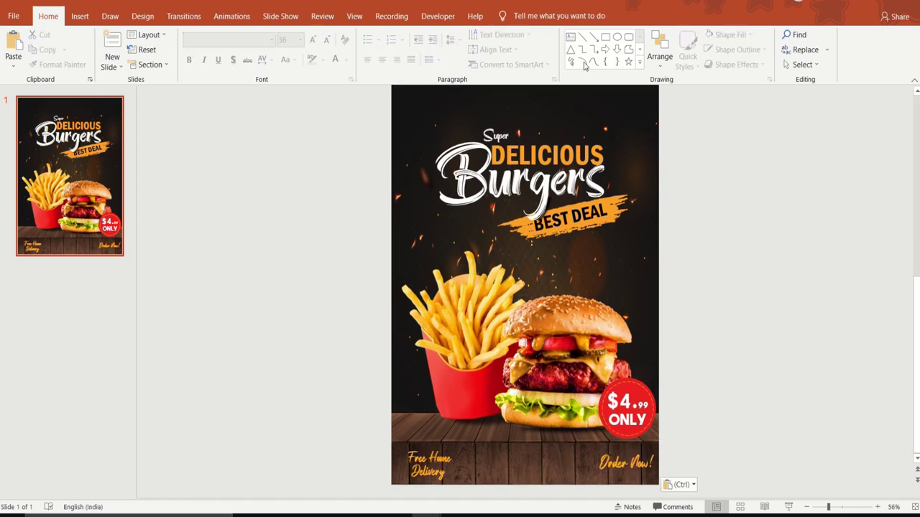
drag(698, 189, 840, 279)
text(123-456-789)
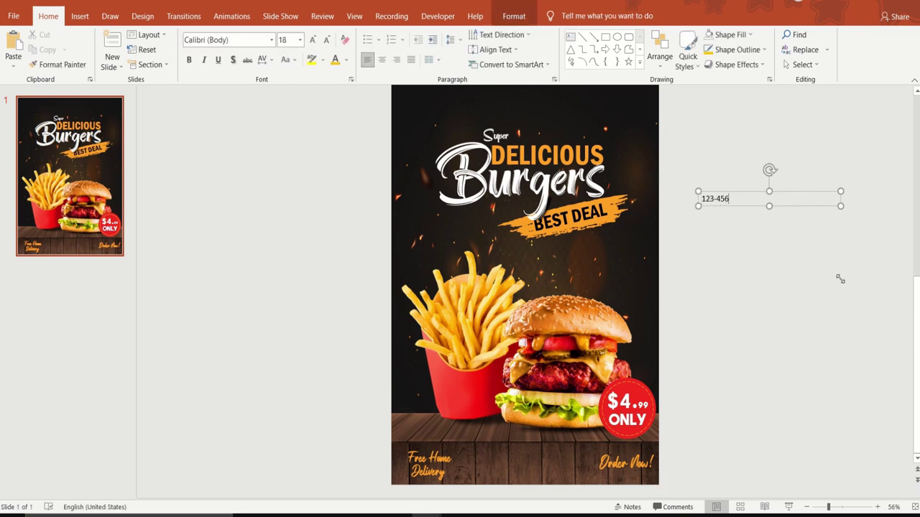
Enter the phone number and set it to Franklin Gothic Demi Cond, size 28
text(0)
drag(748, 201, 698, 200)
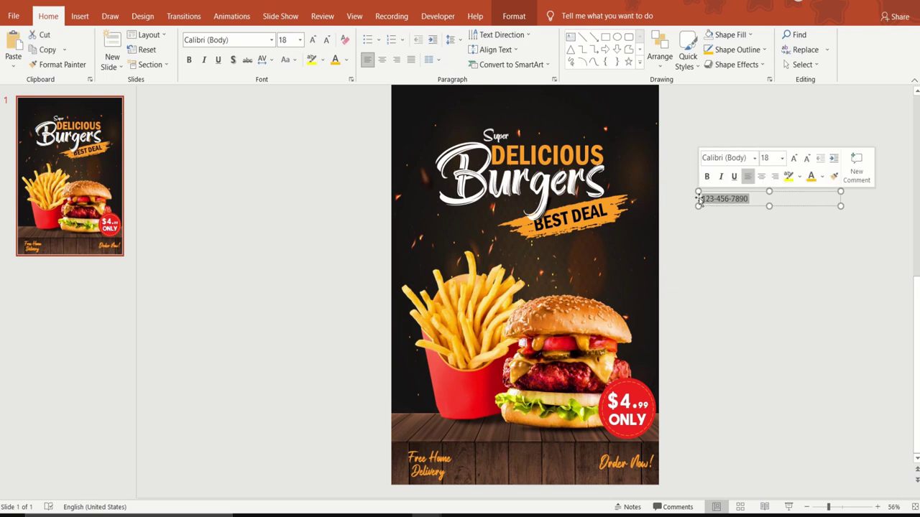
click(270, 40)
click(238, 161)
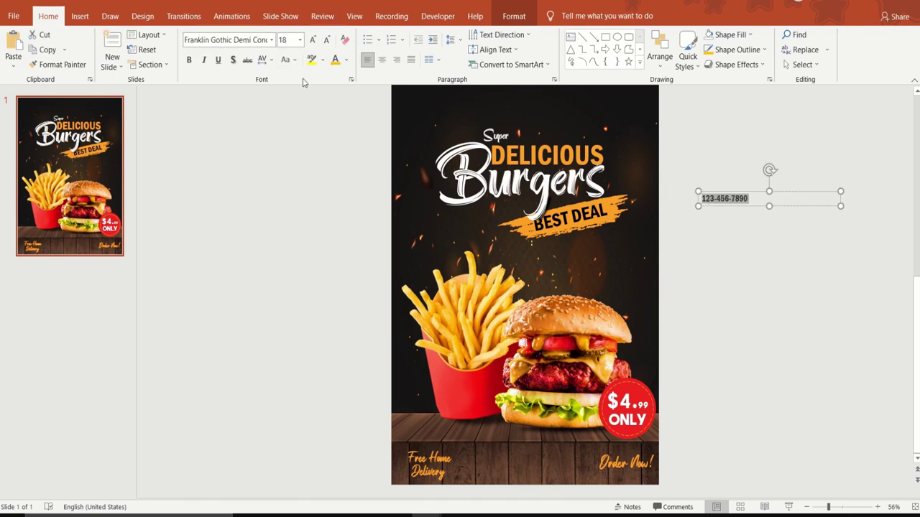
click(300, 40)
click(283, 190)
click(350, 189)
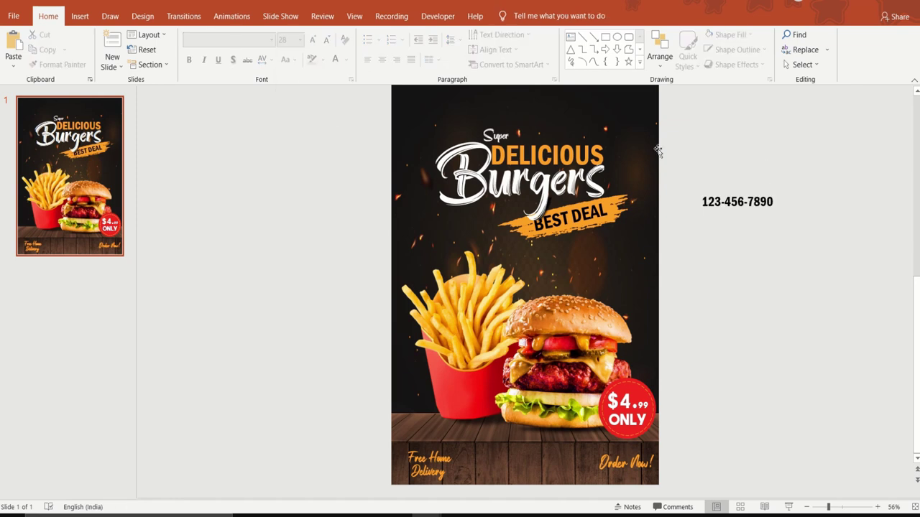
click(780, 202)
mouse_move(839, 201)
mouse_down()
mouse_move(774, 207)
mouse_move(834, 202)
mouse_up()
click(766, 291)
click(571, 37)
drag(707, 227, 794, 271)
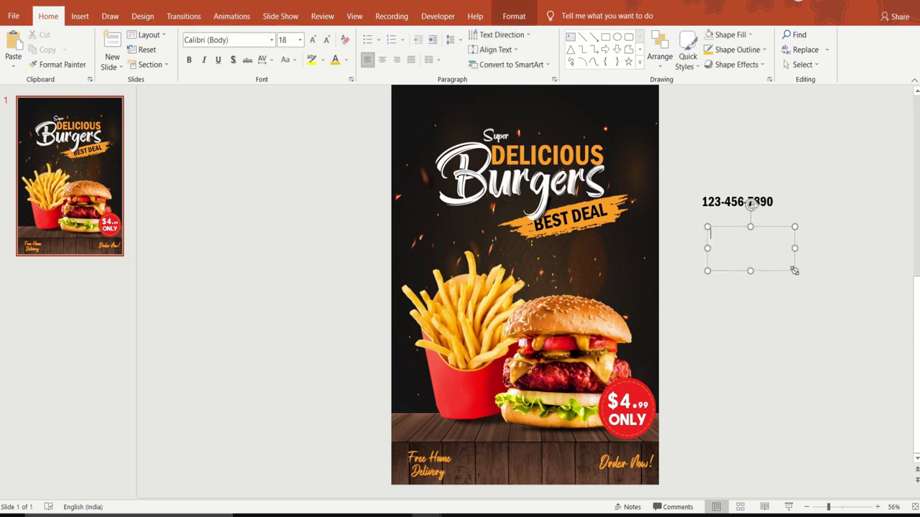
text(www.burger.com)
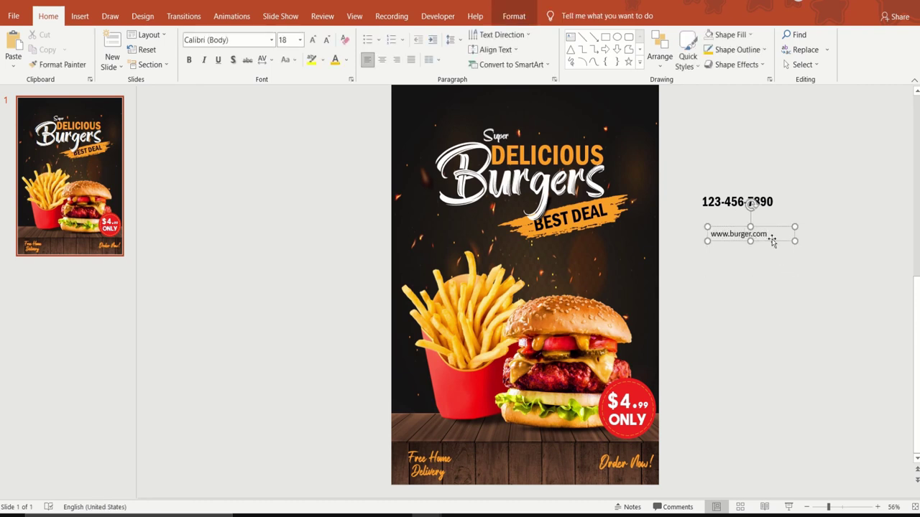
drag(767, 234, 708, 235)
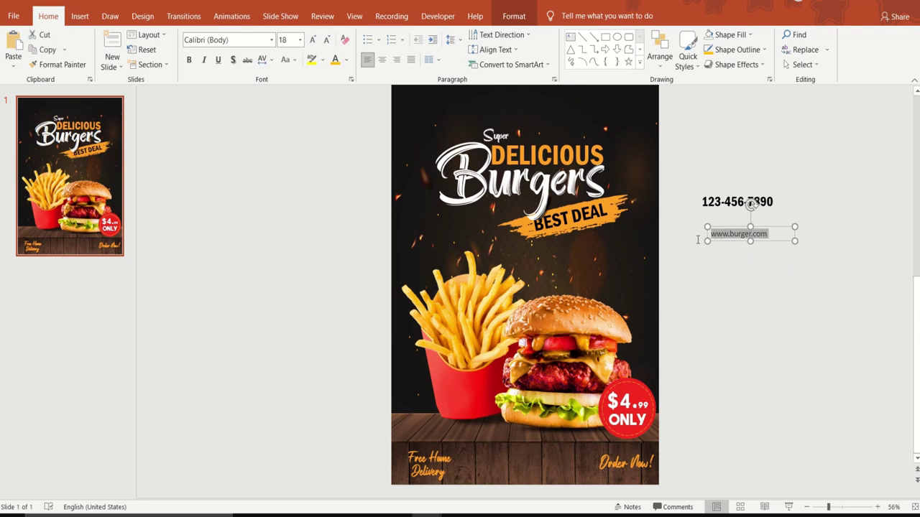
click(300, 40)
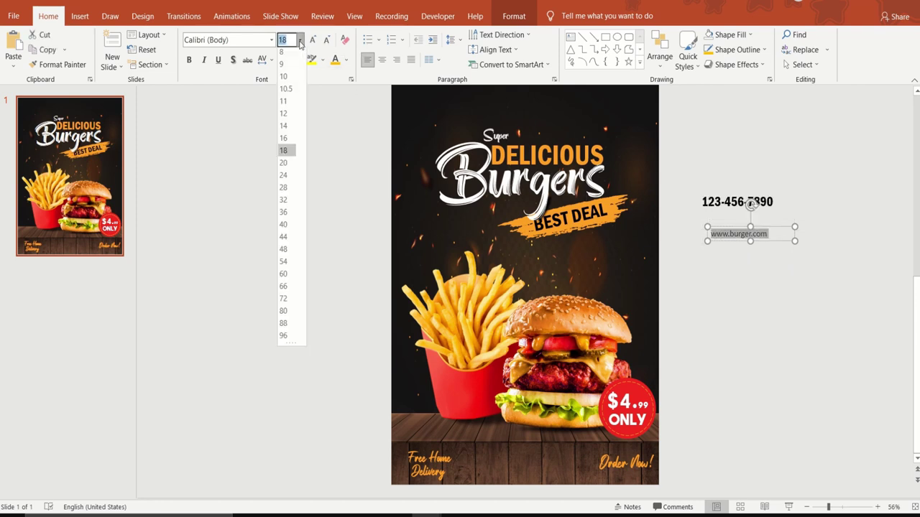
click(283, 179)
drag(771, 246, 765, 226)
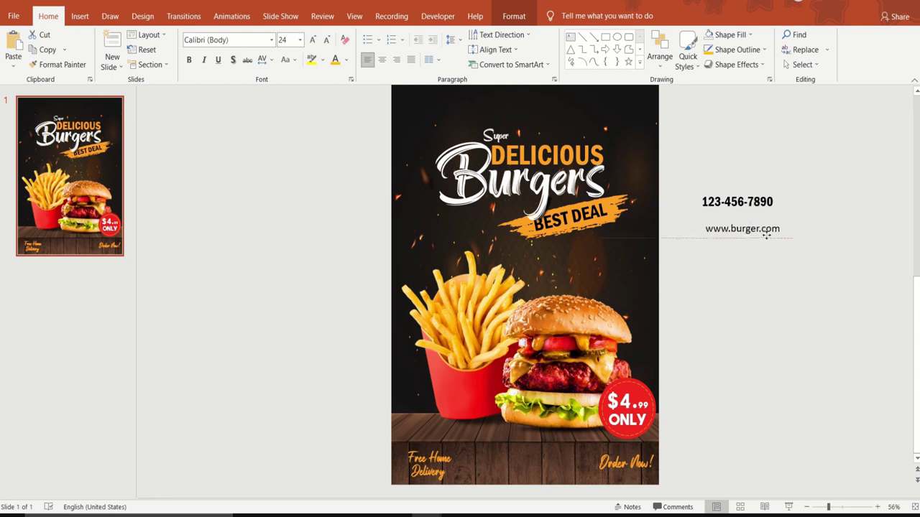
click(346, 60)
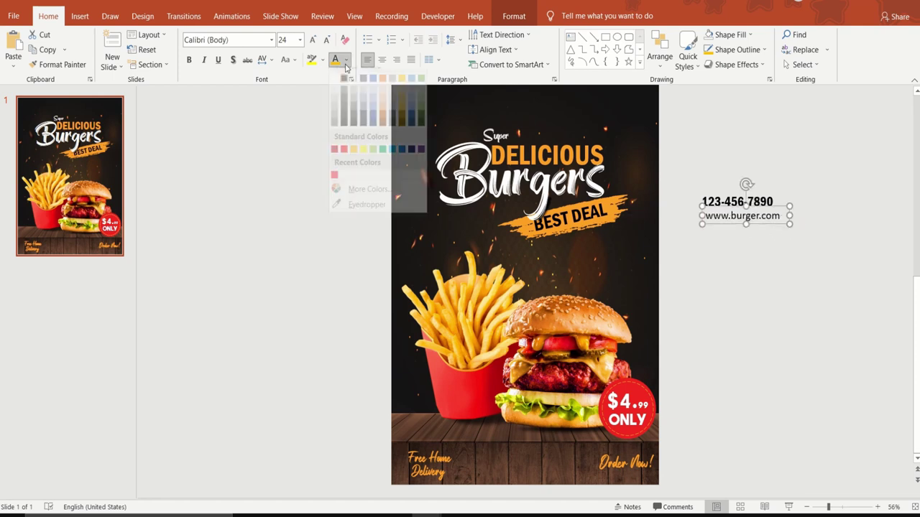
click(335, 89)
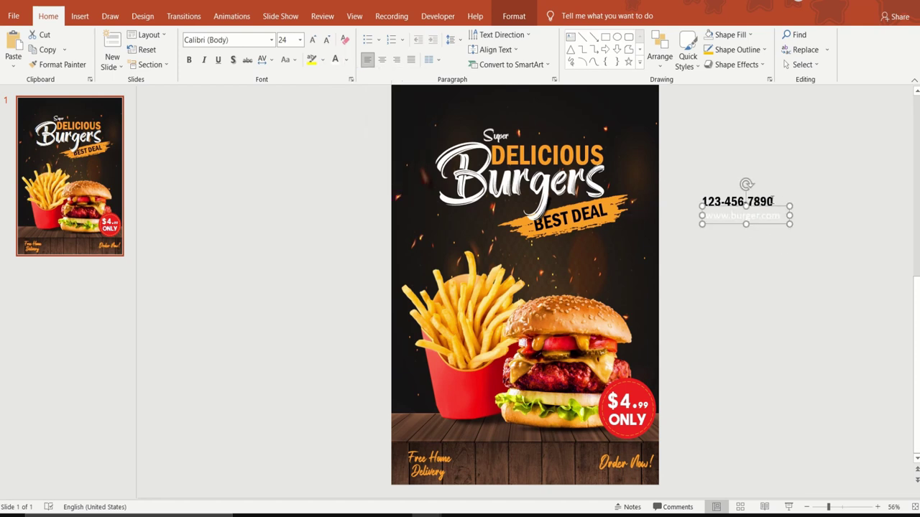
Recolour the phone number with the poster's sampled orange and select both contact boxes
triple_click(772, 202)
click(348, 62)
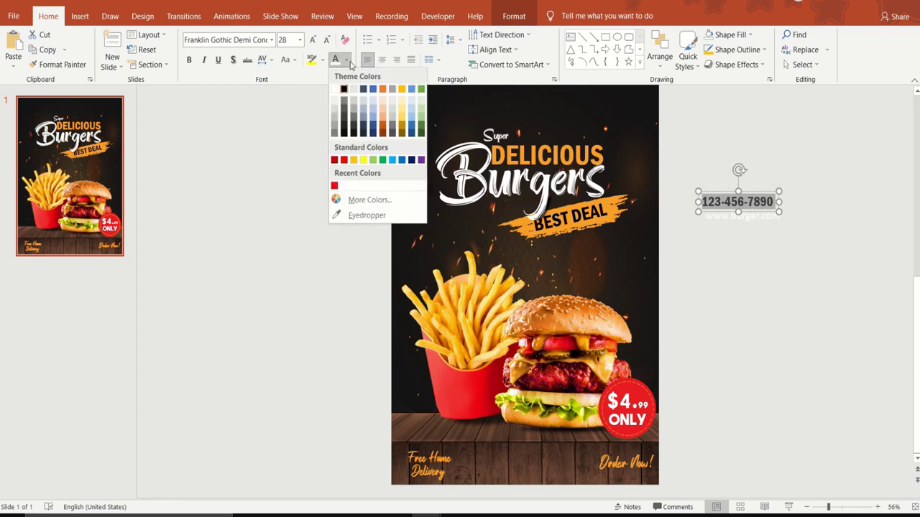
click(366, 215)
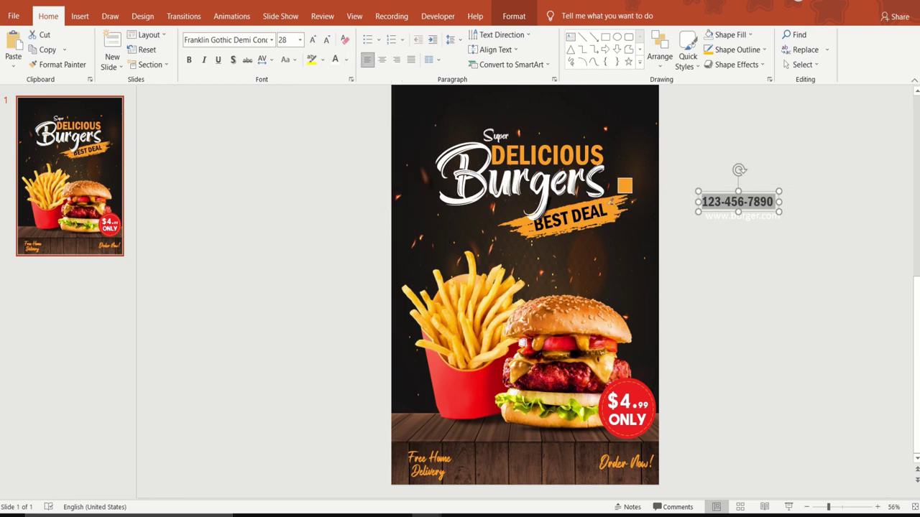
click(611, 202)
click(767, 239)
drag(687, 178, 819, 255)
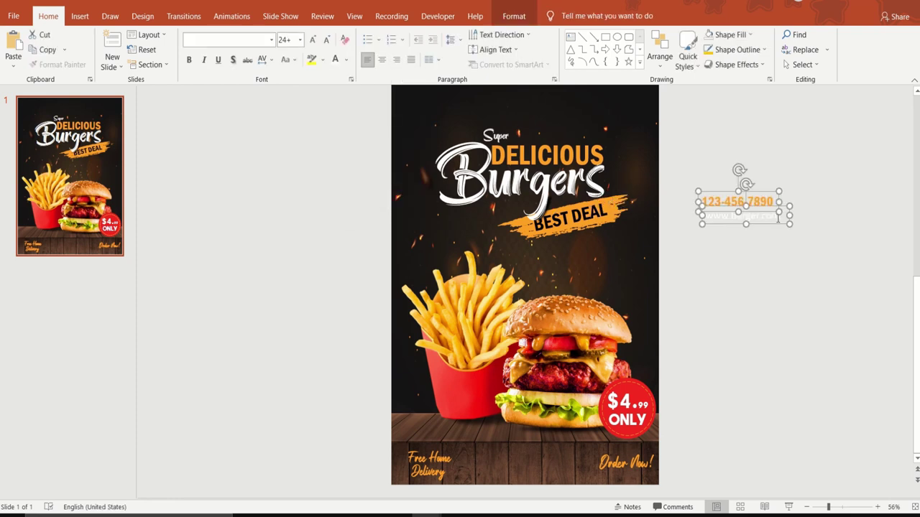
Move the phone and website lines into the footer, centre them horizontally, and nudge the website slightly left
drag(778, 225, 575, 469)
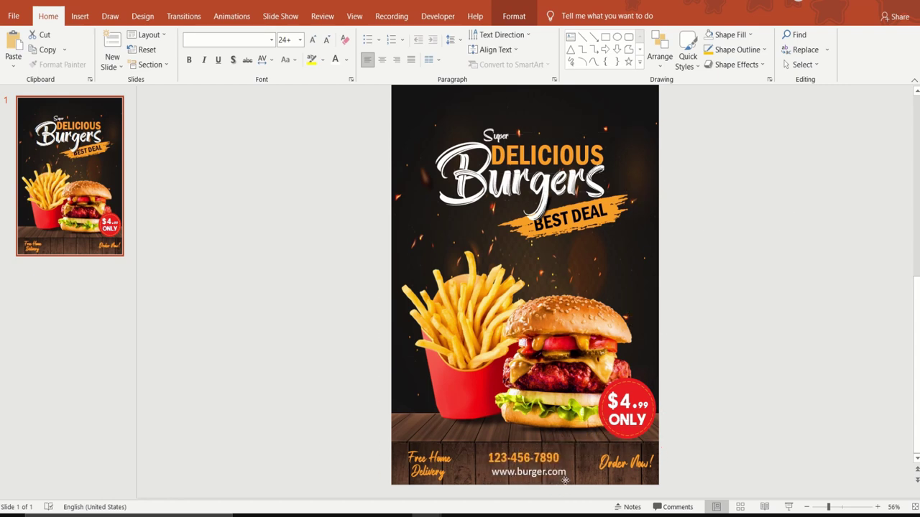
click(560, 463)
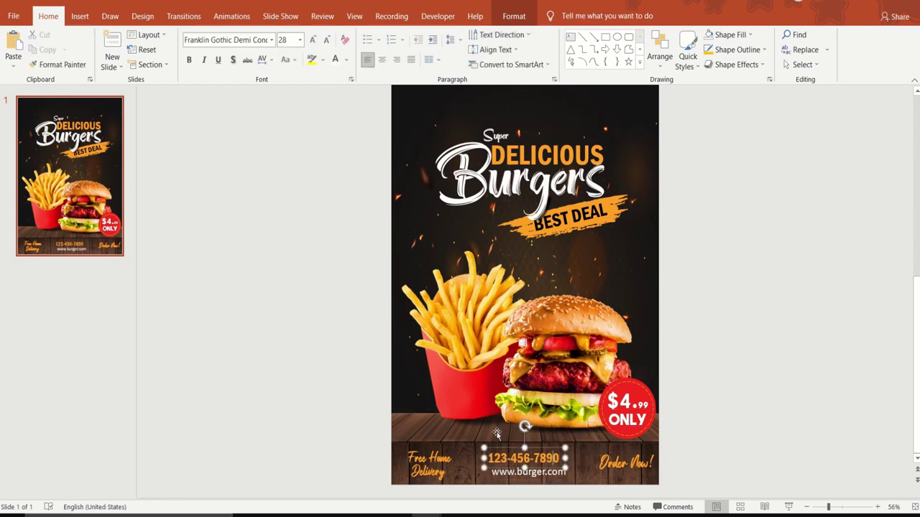
click(660, 54)
mouse_move(690, 240)
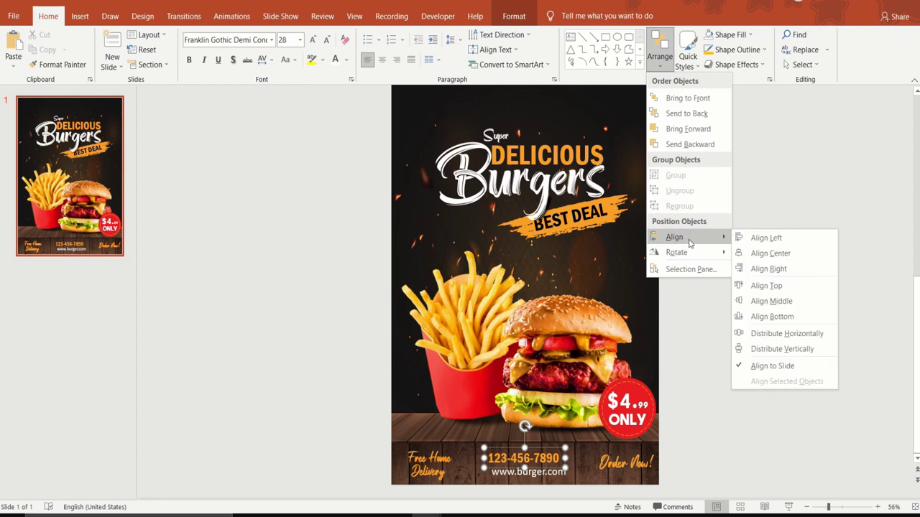
click(760, 254)
click(760, 419)
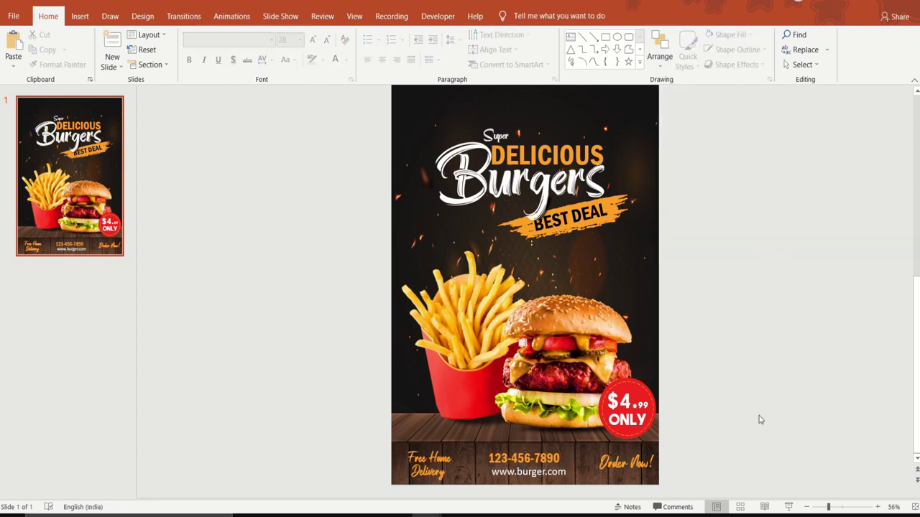
click(563, 480)
drag(563, 480, 558, 481)
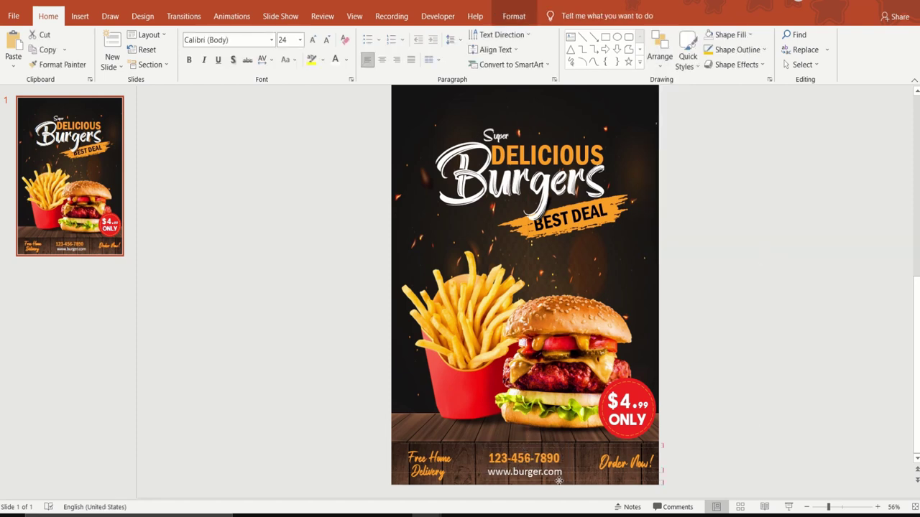
click(719, 397)
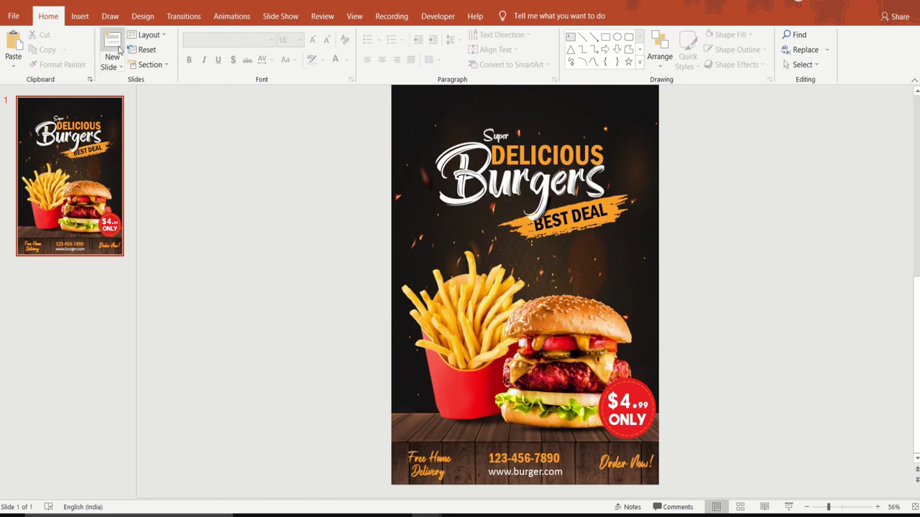
Insert a 'burger' icon from the icon library and park it left of the poster
click(80, 15)
click(216, 48)
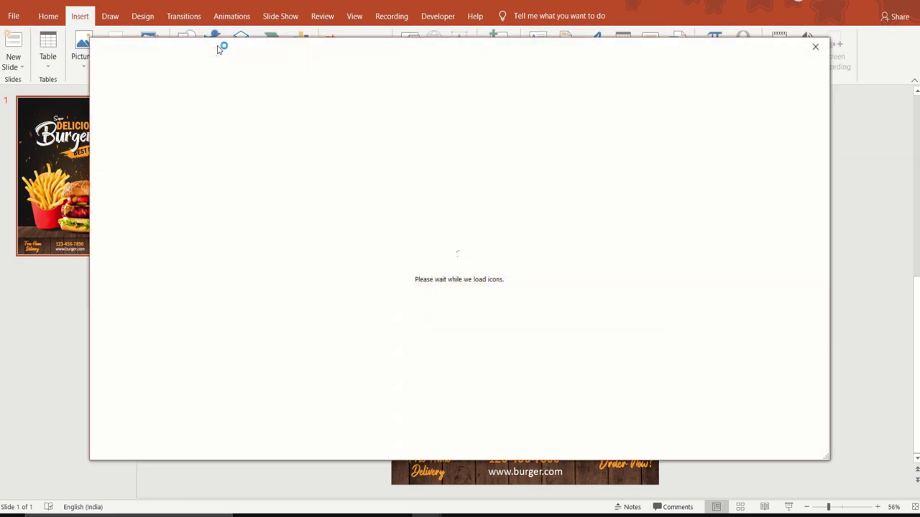
text(bur)
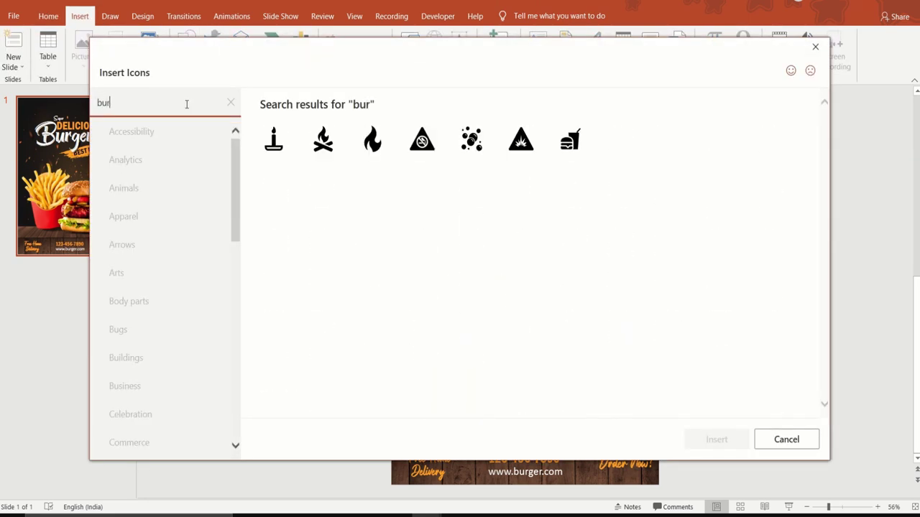
text(ger)
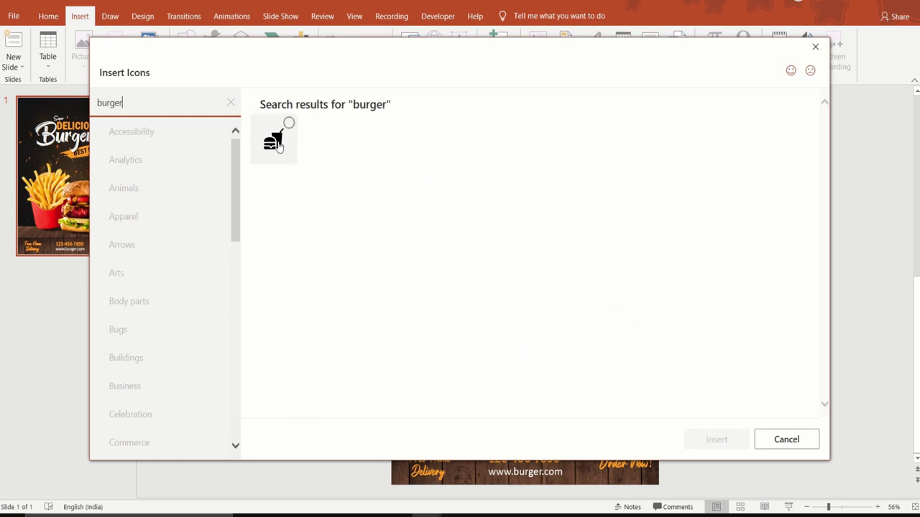
click(280, 129)
click(726, 441)
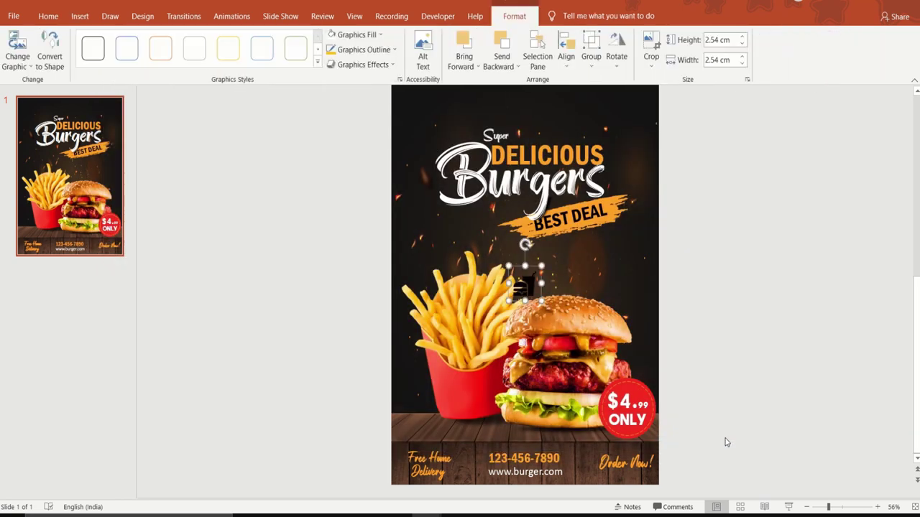
drag(533, 302, 362, 267)
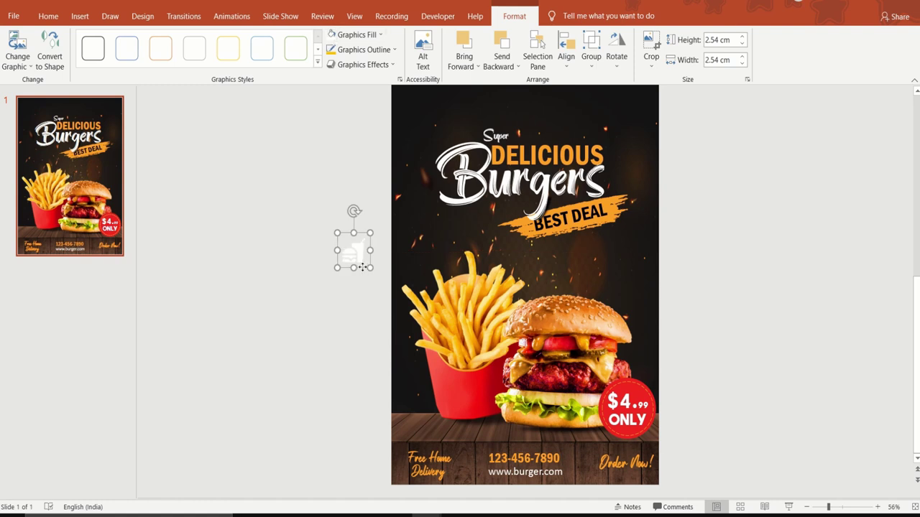
drag(357, 268, 316, 206)
click(674, 225)
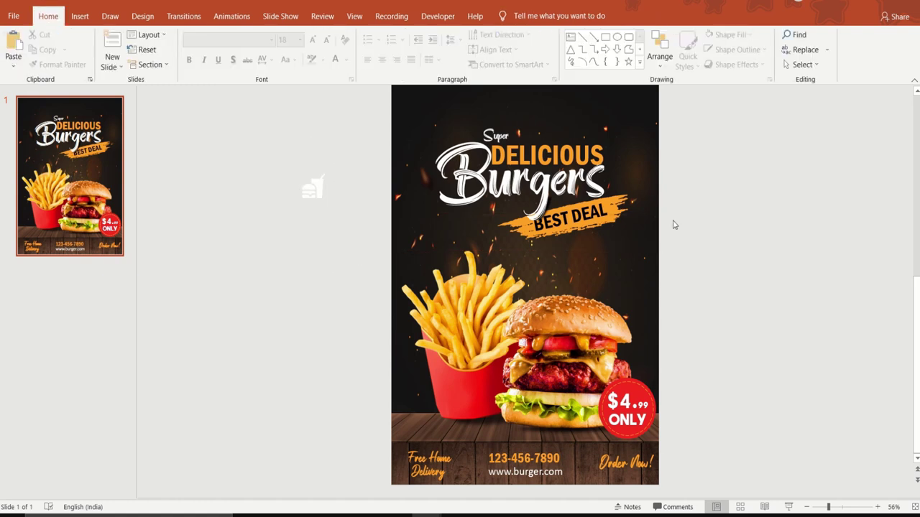
Type the brand name on two lines in a new text box, in white Arial
click(570, 36)
drag(684, 175, 773, 222)
text(JOHNNY)
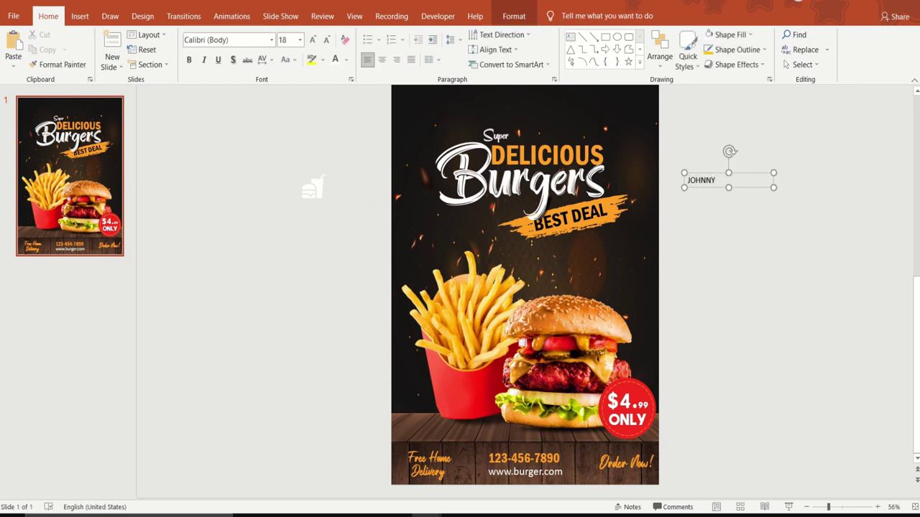
text('S)
key(Return)
text(BURGERS)
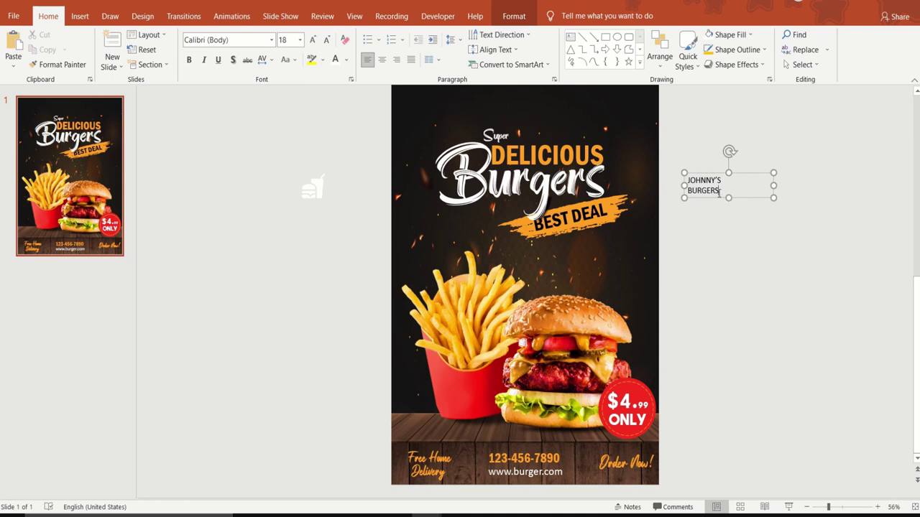
drag(718, 193, 674, 170)
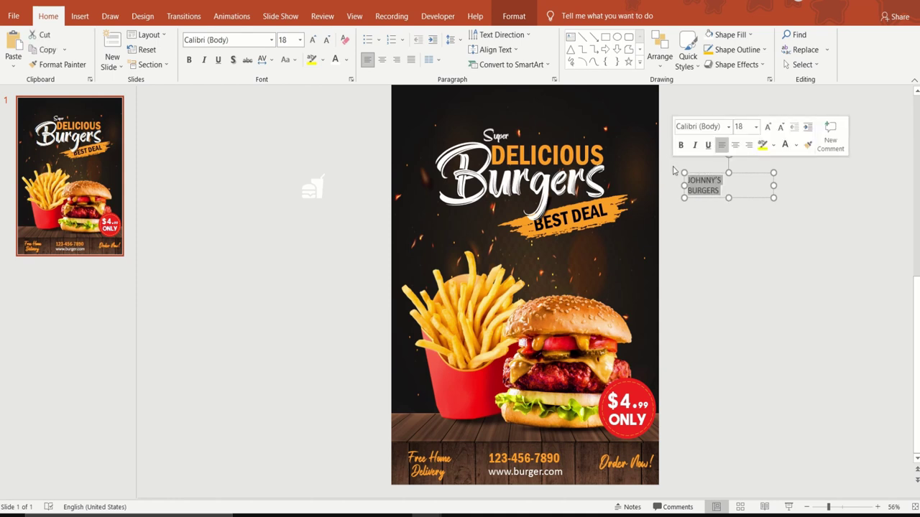
click(272, 40)
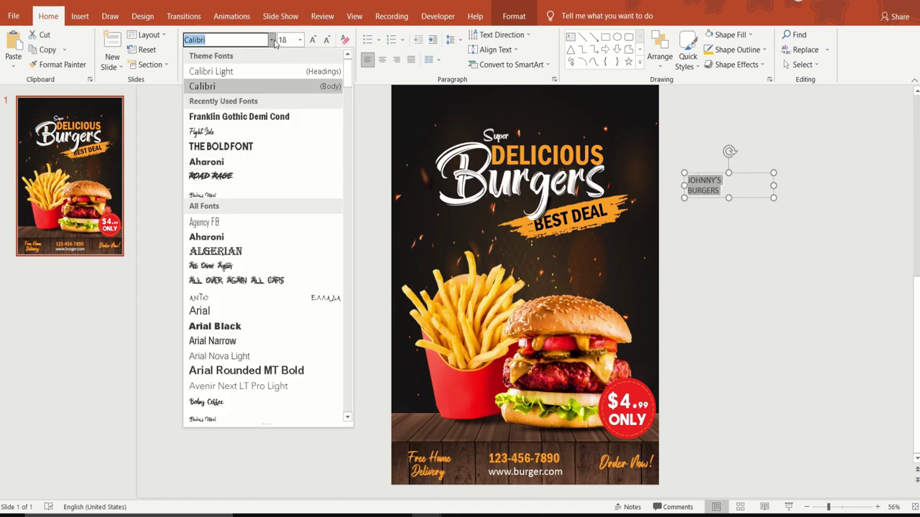
click(216, 310)
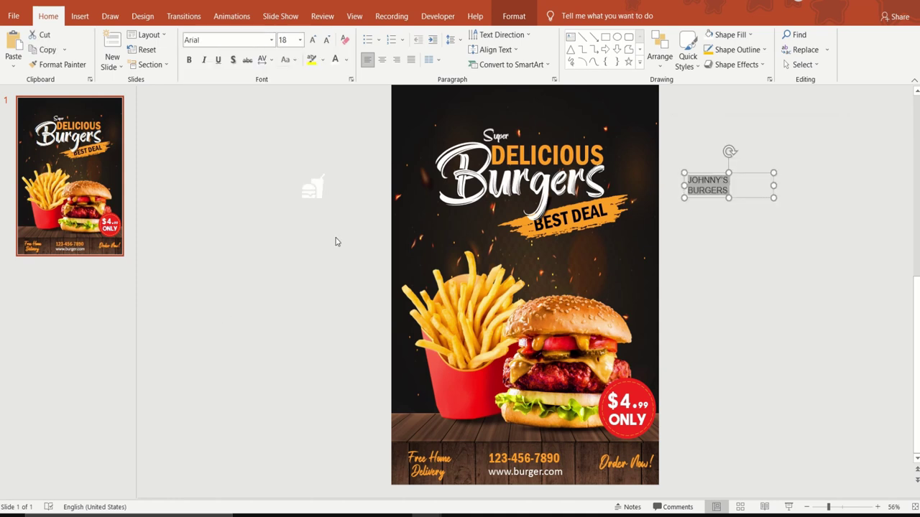
click(335, 59)
Place the burger icon in the poster's top-left corner with the brand name beside it
click(314, 193)
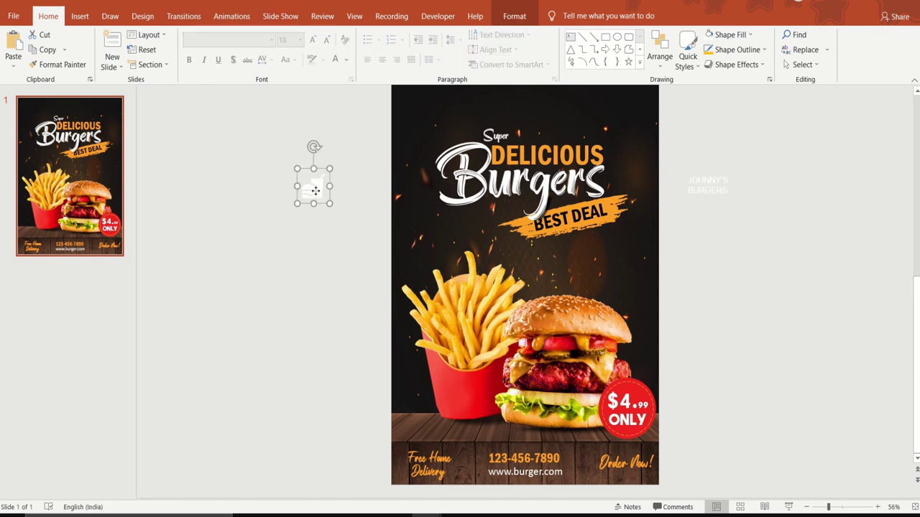
drag(322, 202, 416, 119)
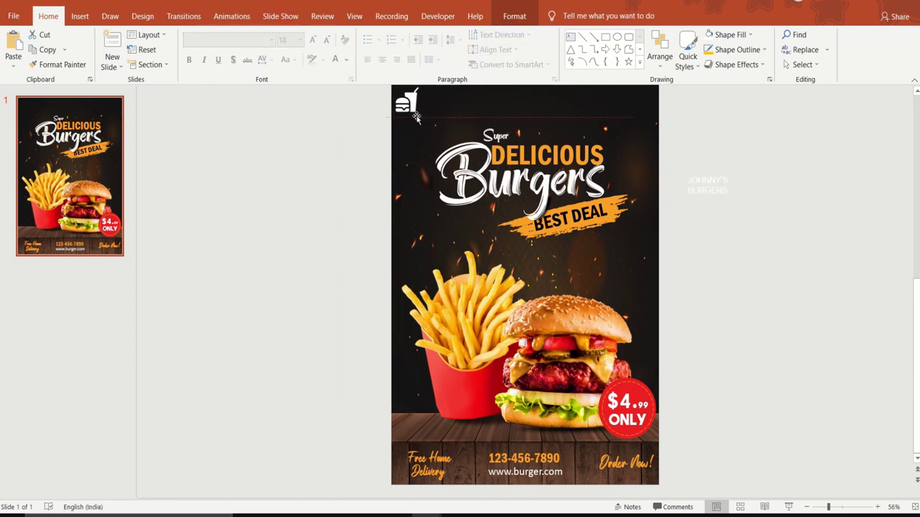
click(740, 190)
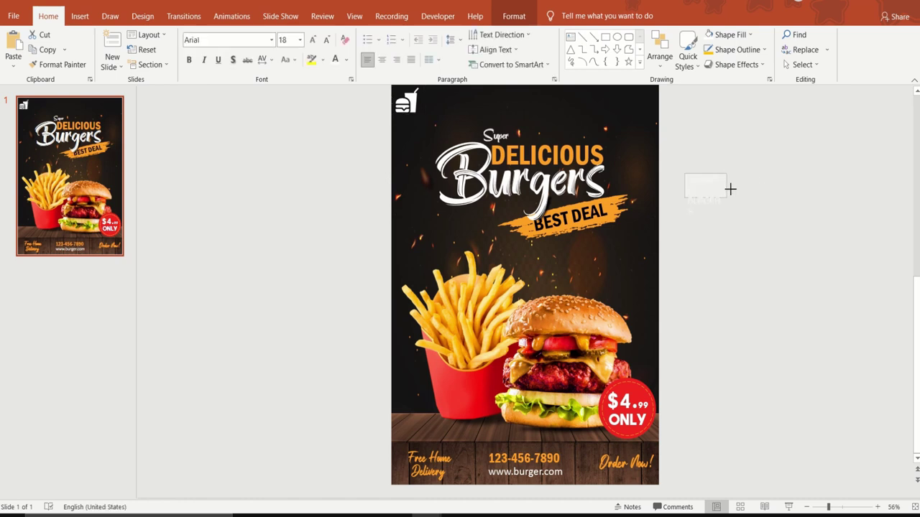
click(730, 196)
drag(726, 203, 446, 121)
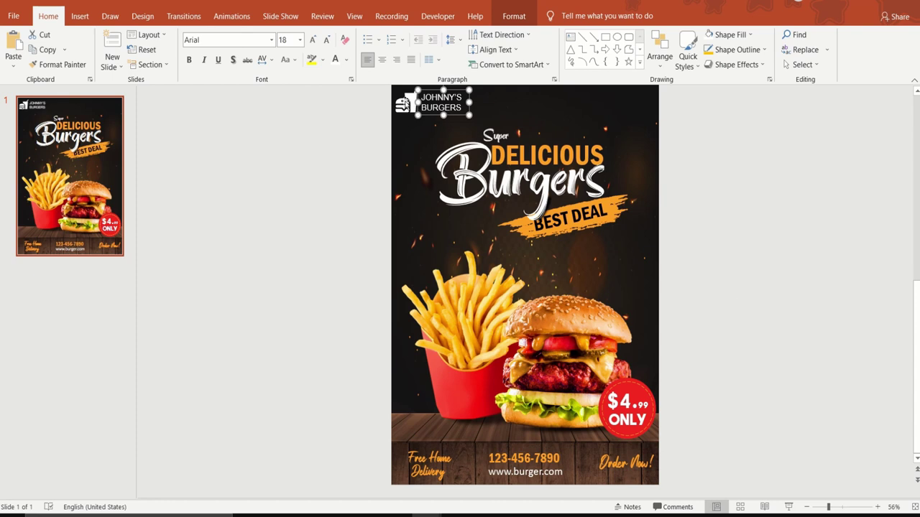
click(730, 294)
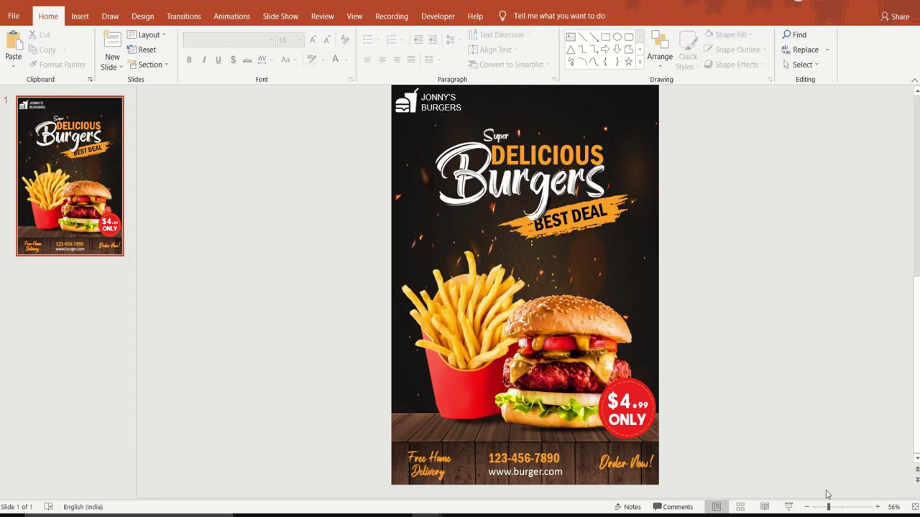
Zoom out and group every object on the slide into a single group
drag(829, 507, 824, 507)
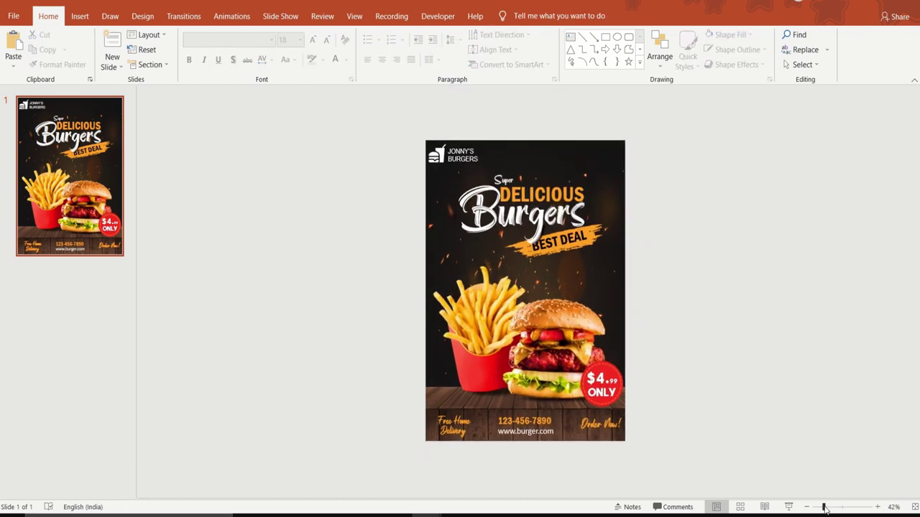
key(ctrl+a)
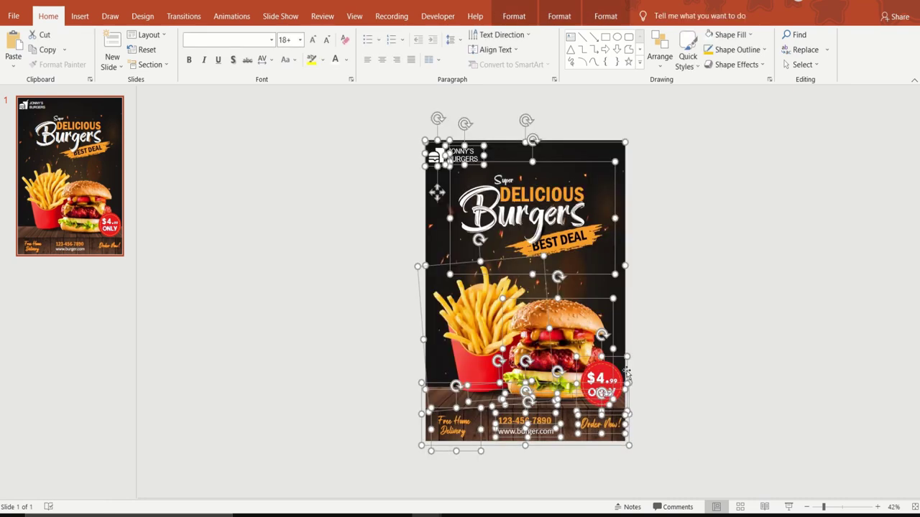
right_click(547, 273)
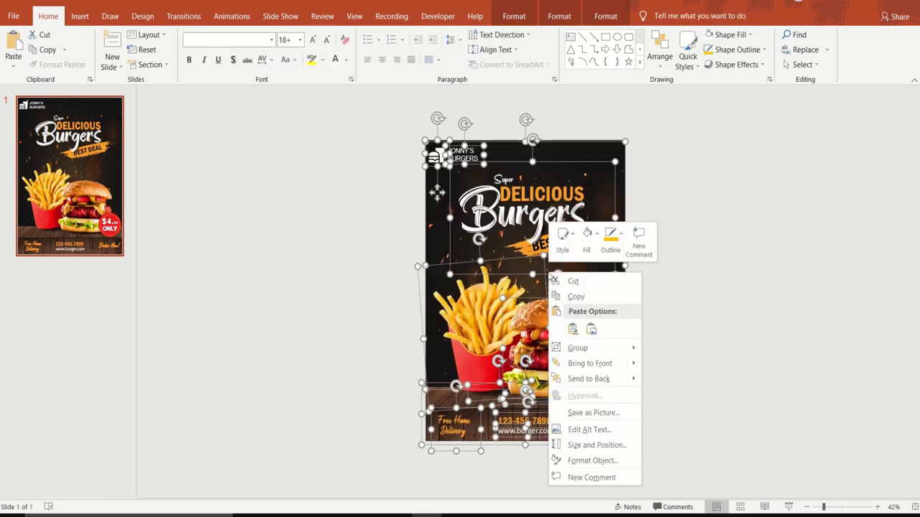
mouse_move(561, 348)
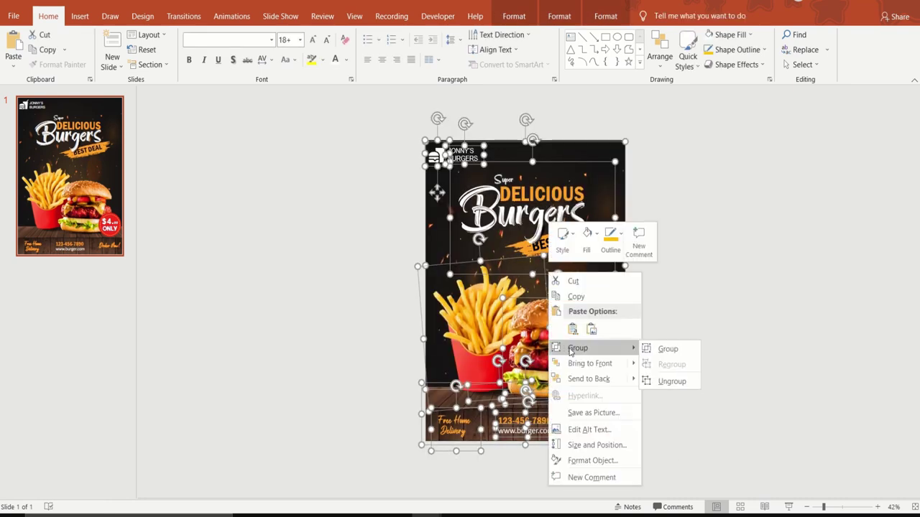
click(683, 349)
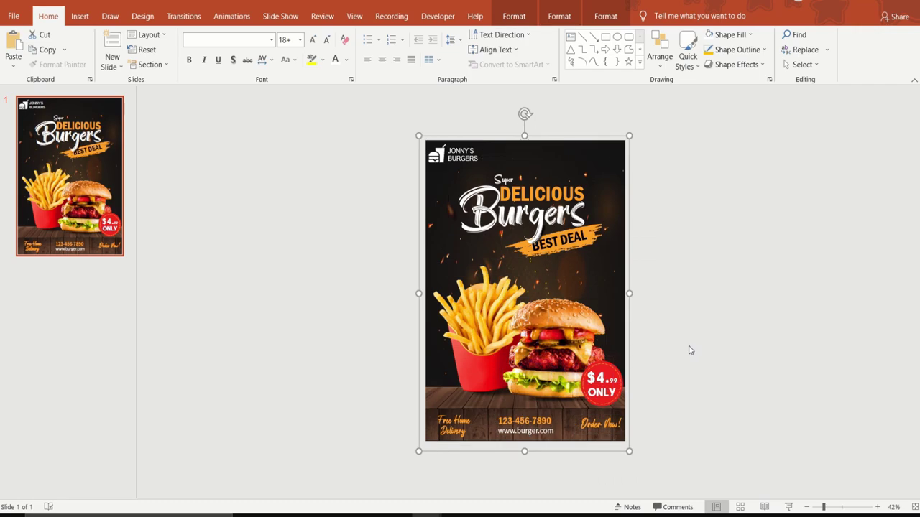
click(14, 16)
Export just this slide to the Desktop as the JPEG 'current flyer.jpg'
click(41, 293)
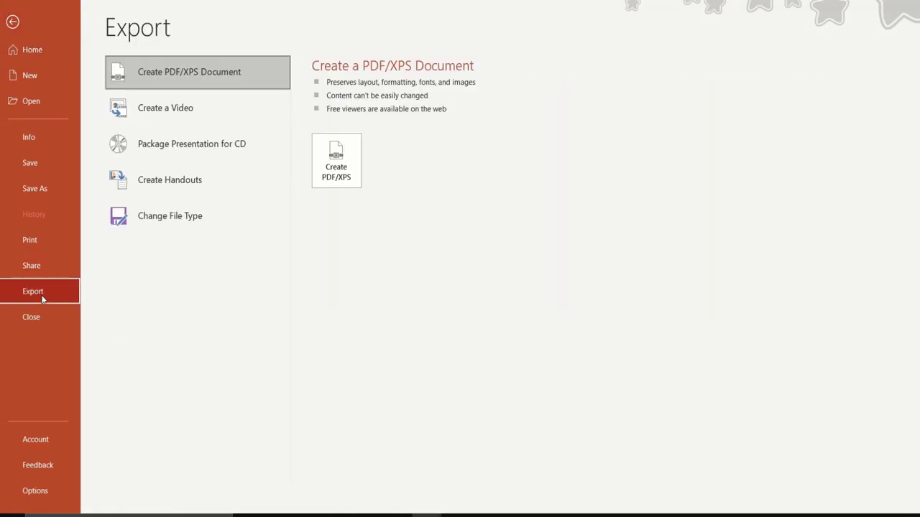
click(115, 215)
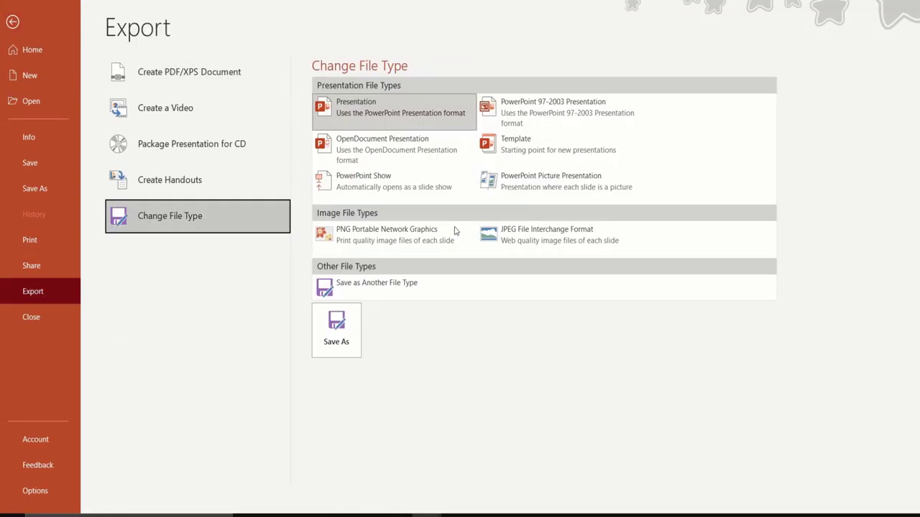
double_click(582, 240)
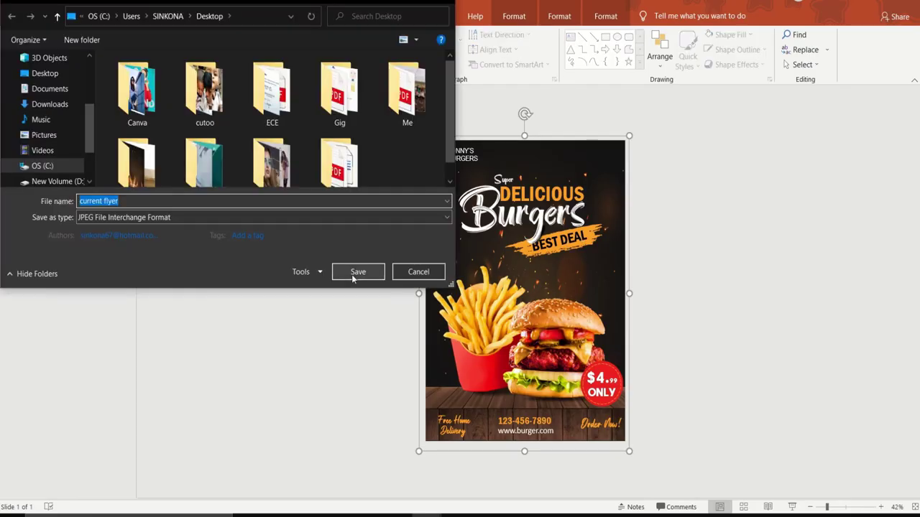
click(353, 278)
click(462, 289)
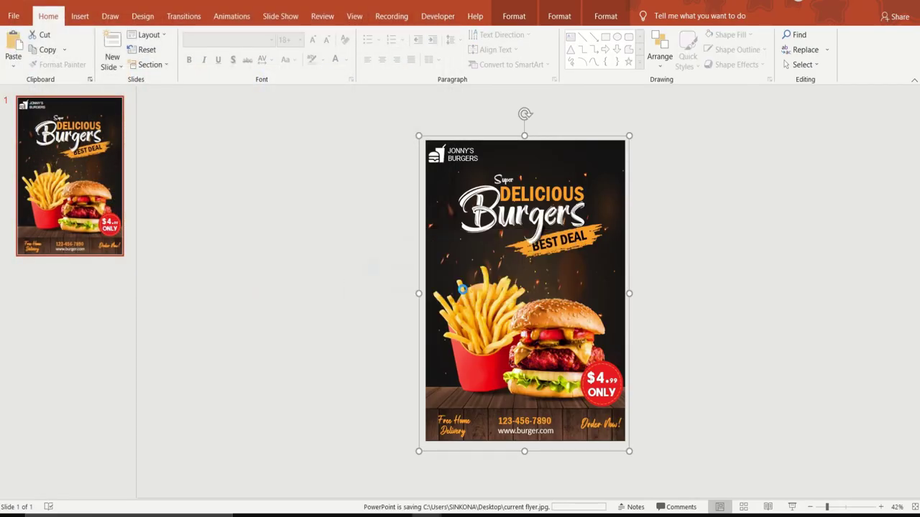